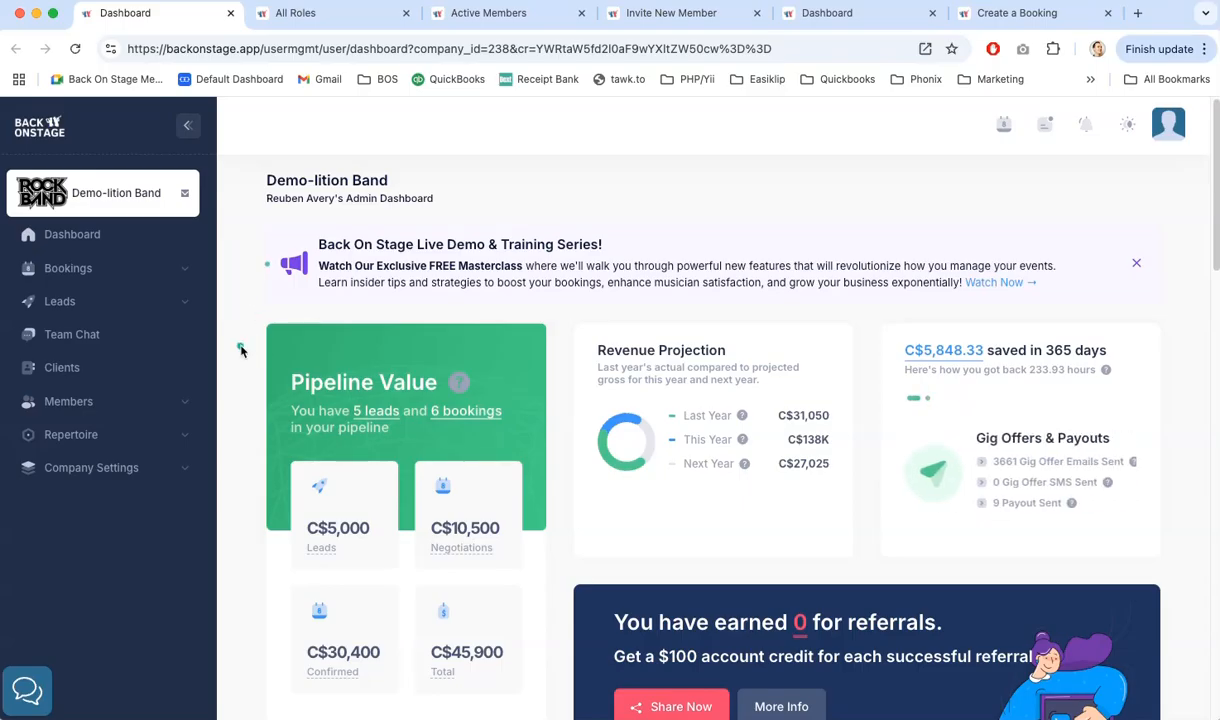
Open the members' Roles page and review the list of roles and their assignees.
click(80, 405)
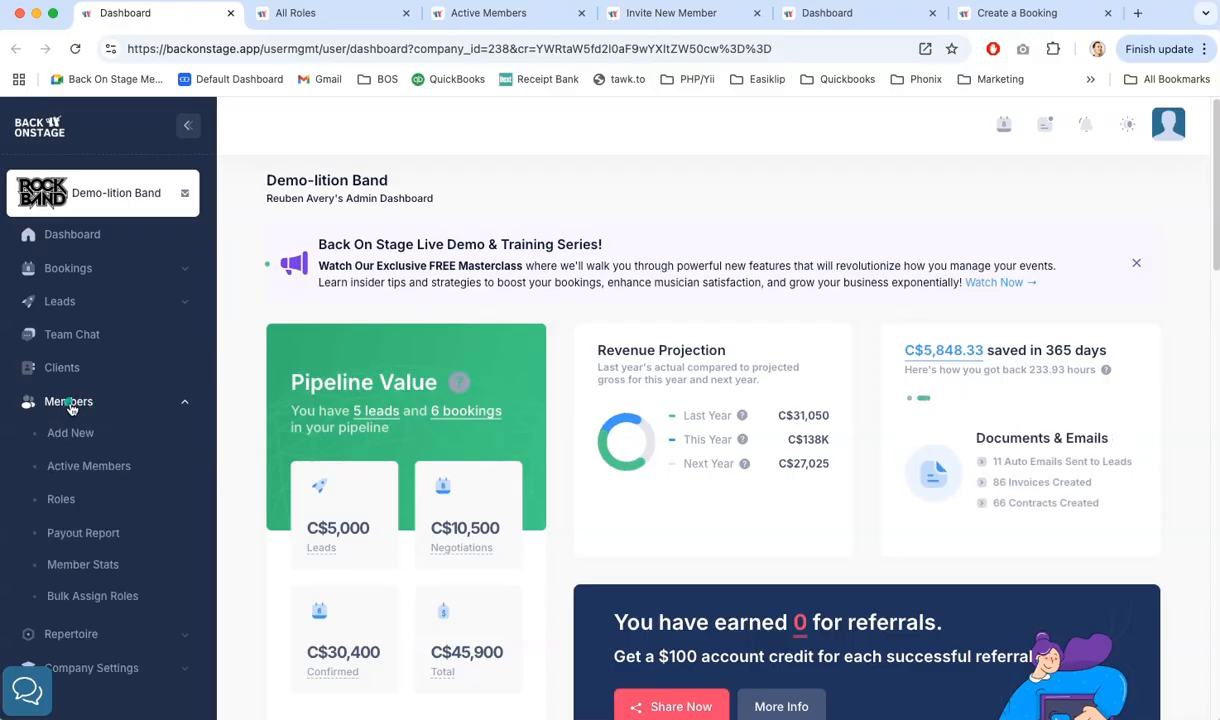
click(62, 499)
scroll(688, 296, down, 5)
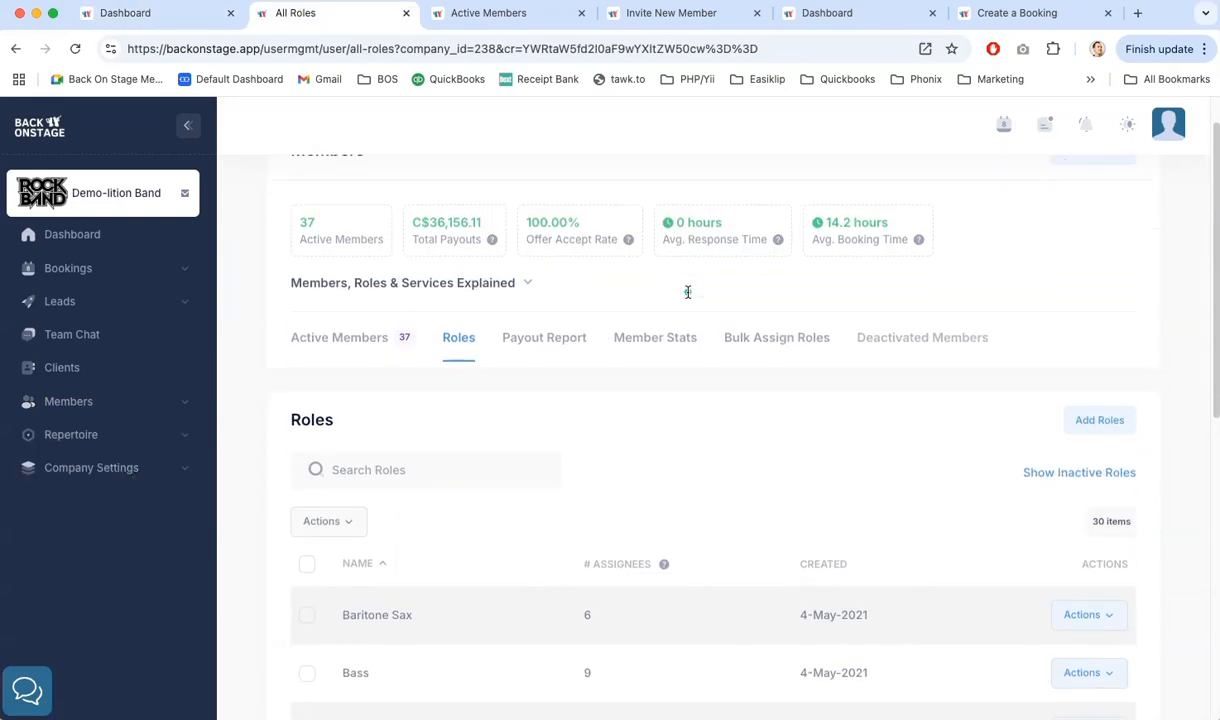
scroll(688, 296, down, 1)
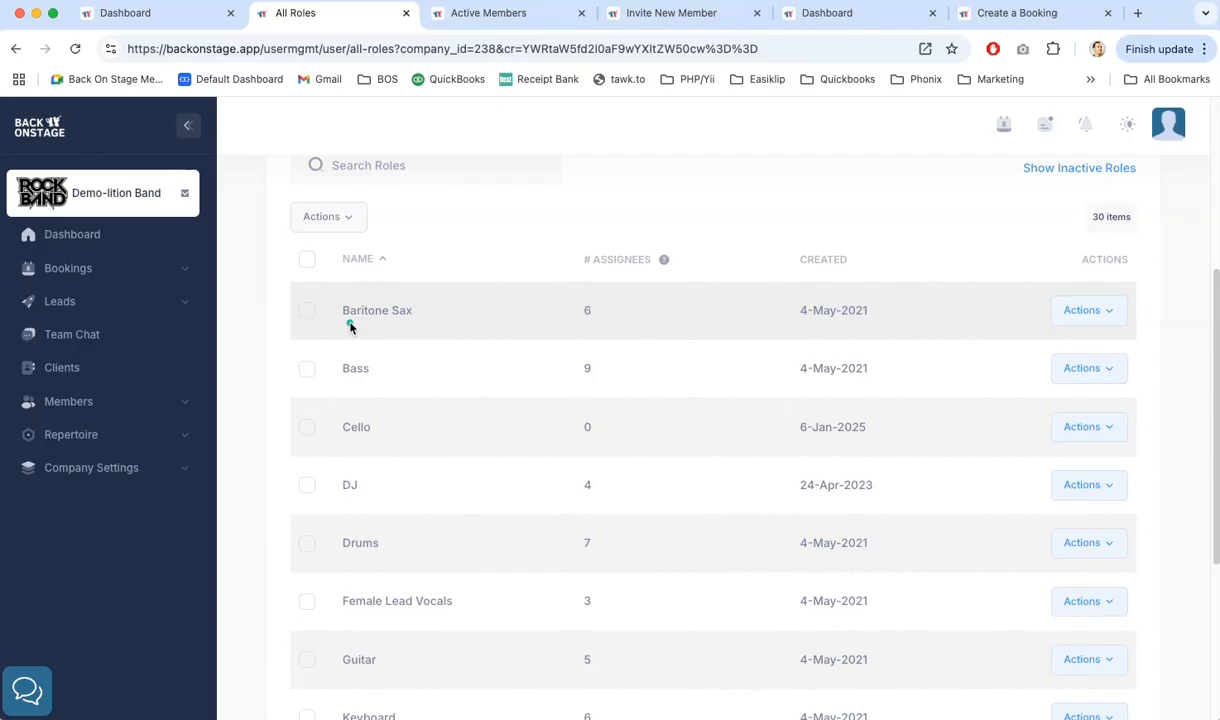
scroll(349, 325, down, 3)
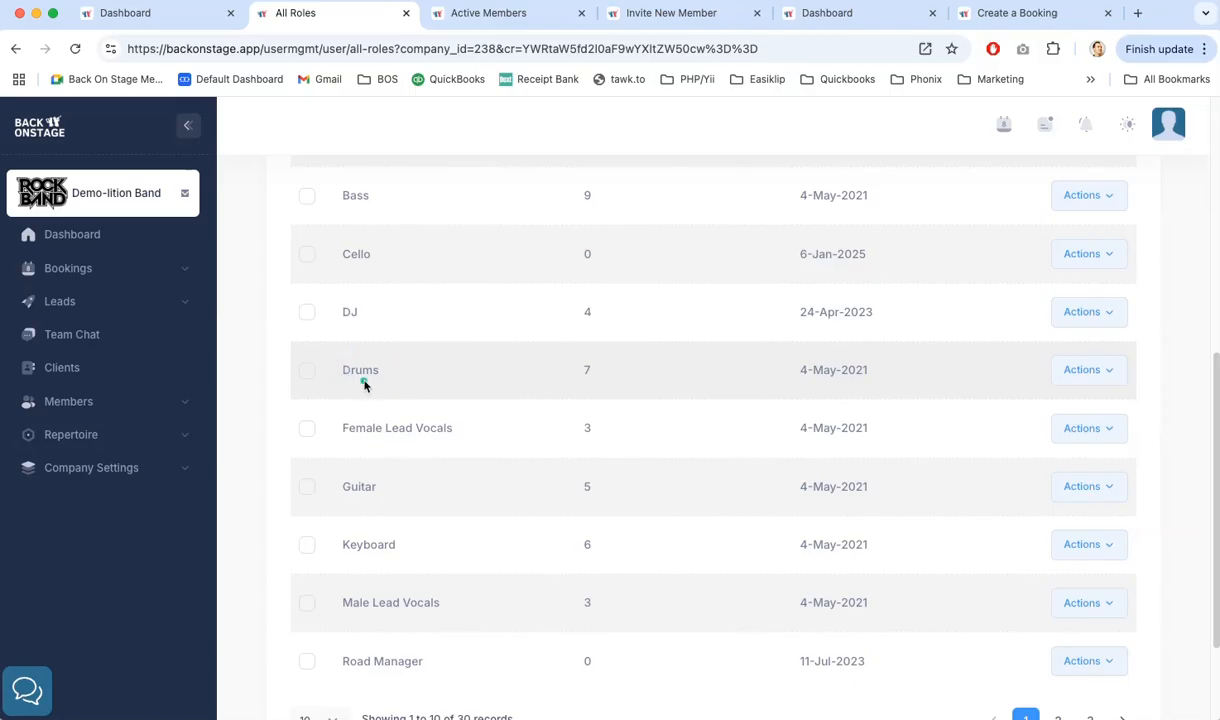
scroll(364, 385, down, 3)
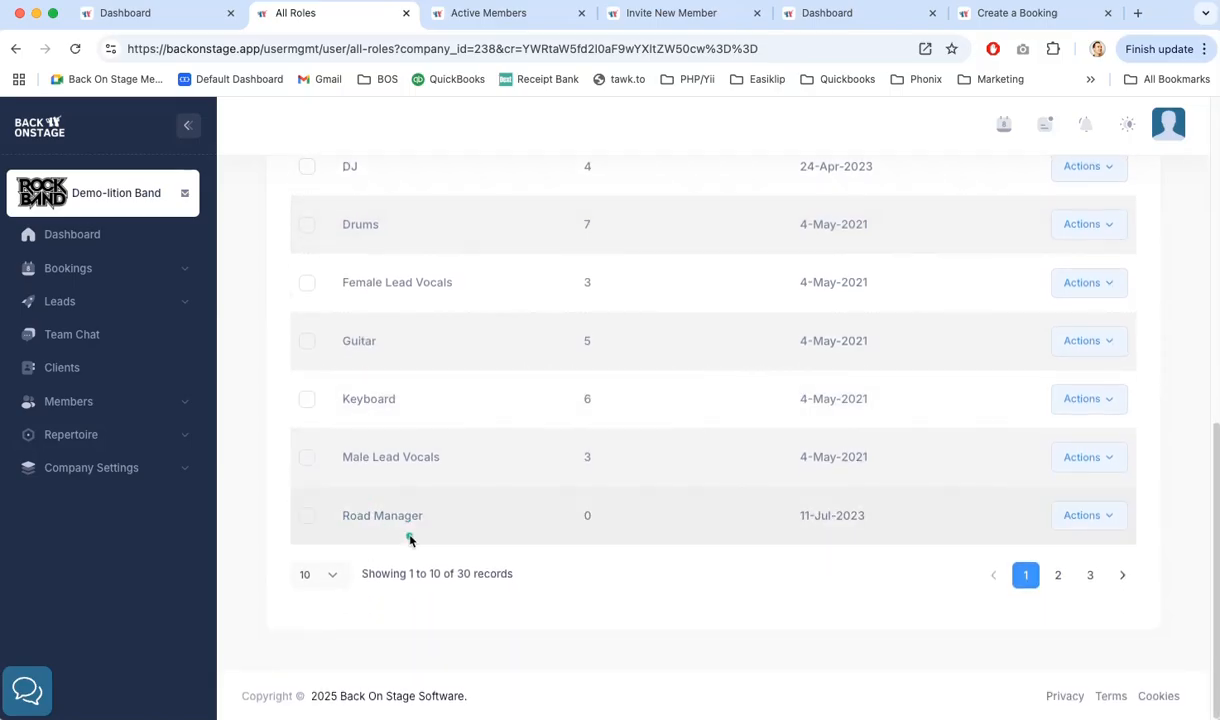
scroll(409, 540, up, 10)
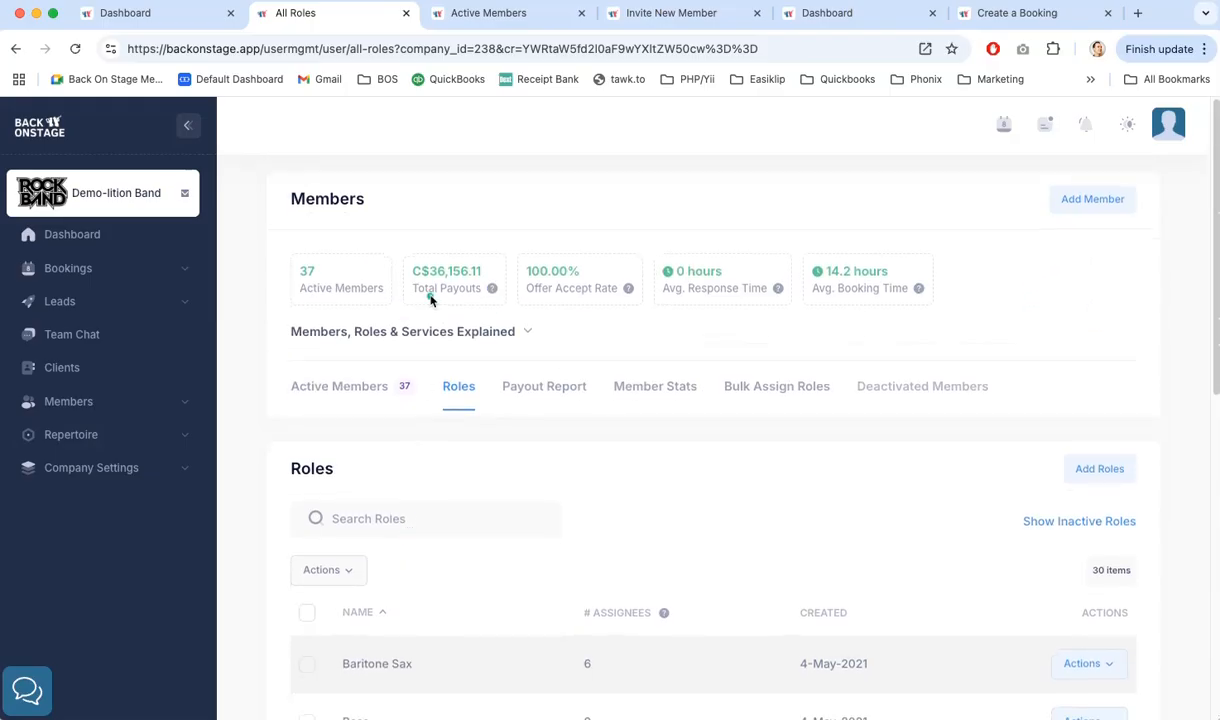
Open the Invite New Member form and look through the roles available for assignment.
click(1070, 199)
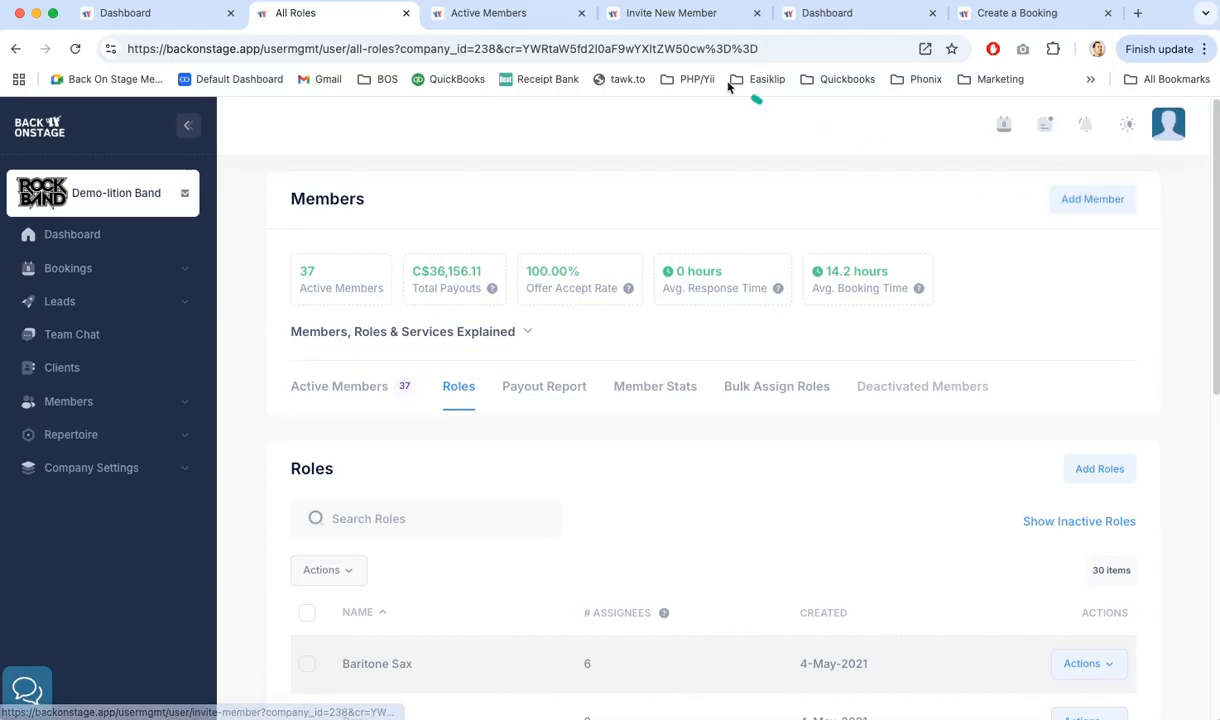
click(665, 13)
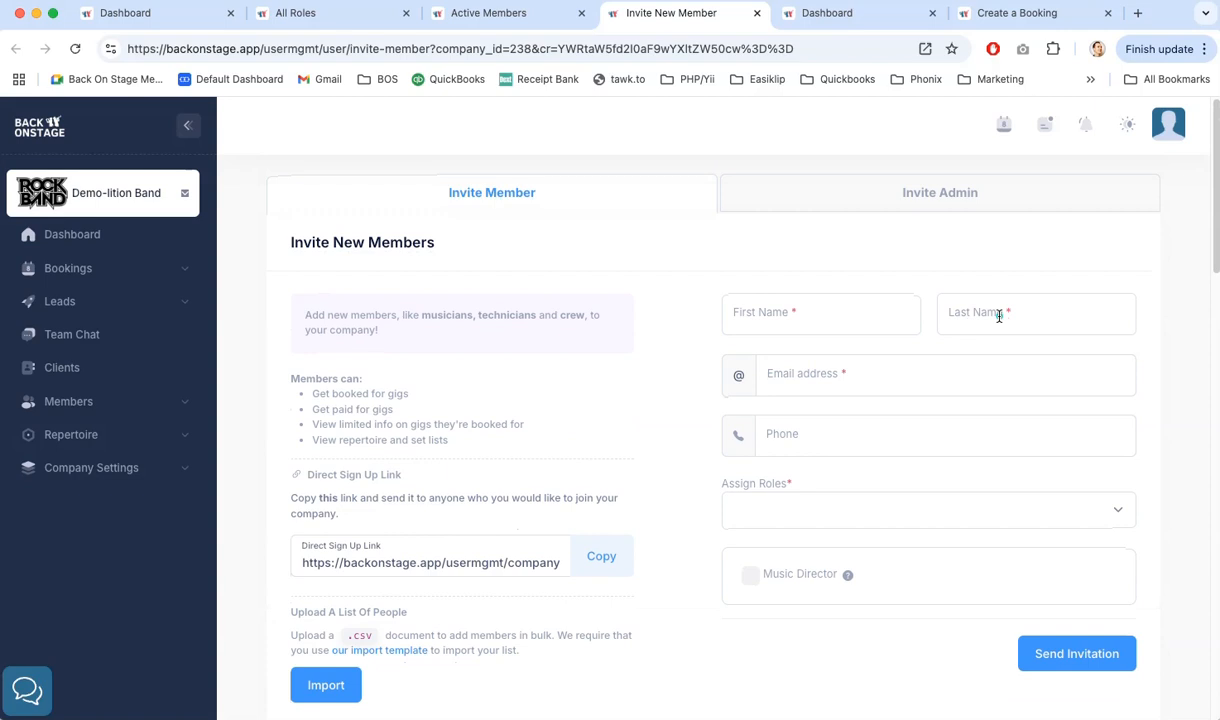
click(851, 514)
scroll(844, 365, down, 3)
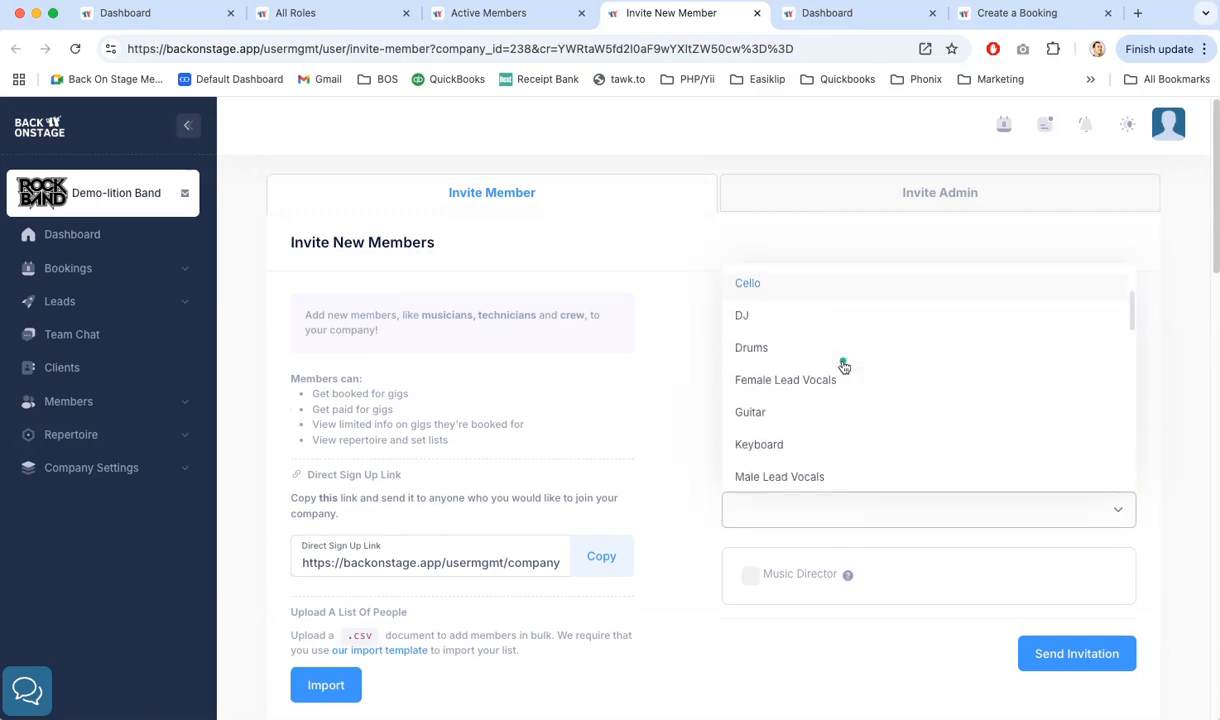
scroll(844, 367, down, 2)
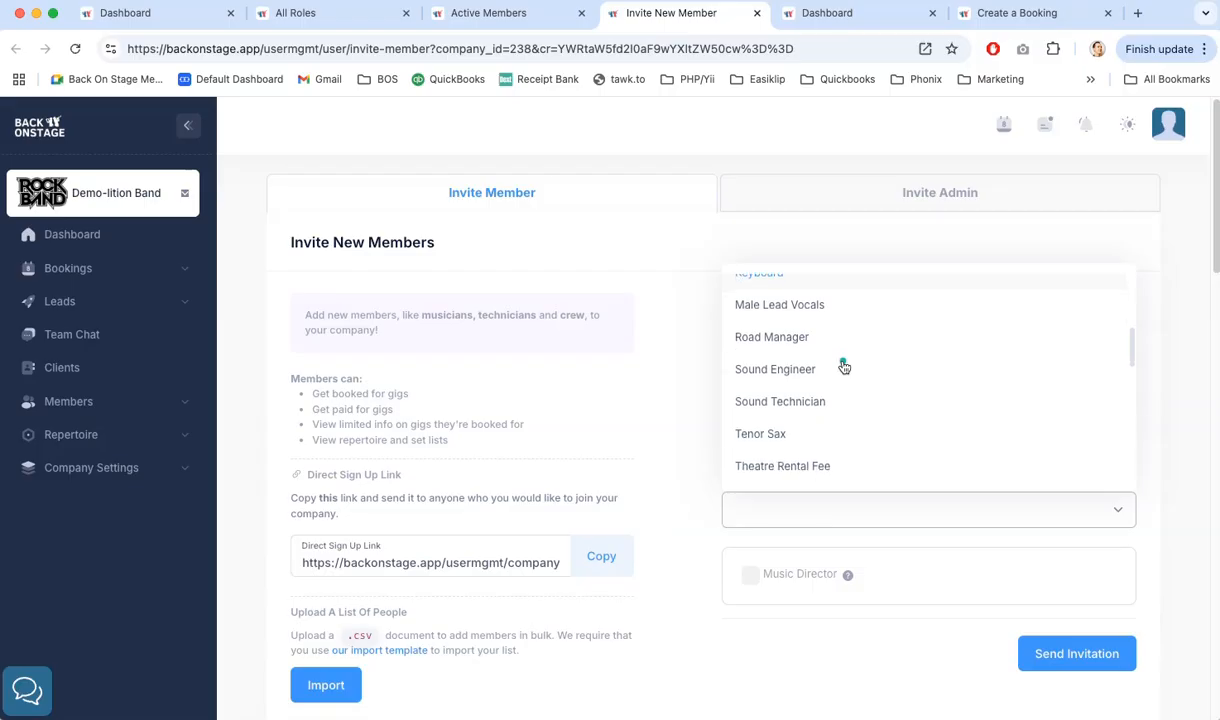
click(665, 385)
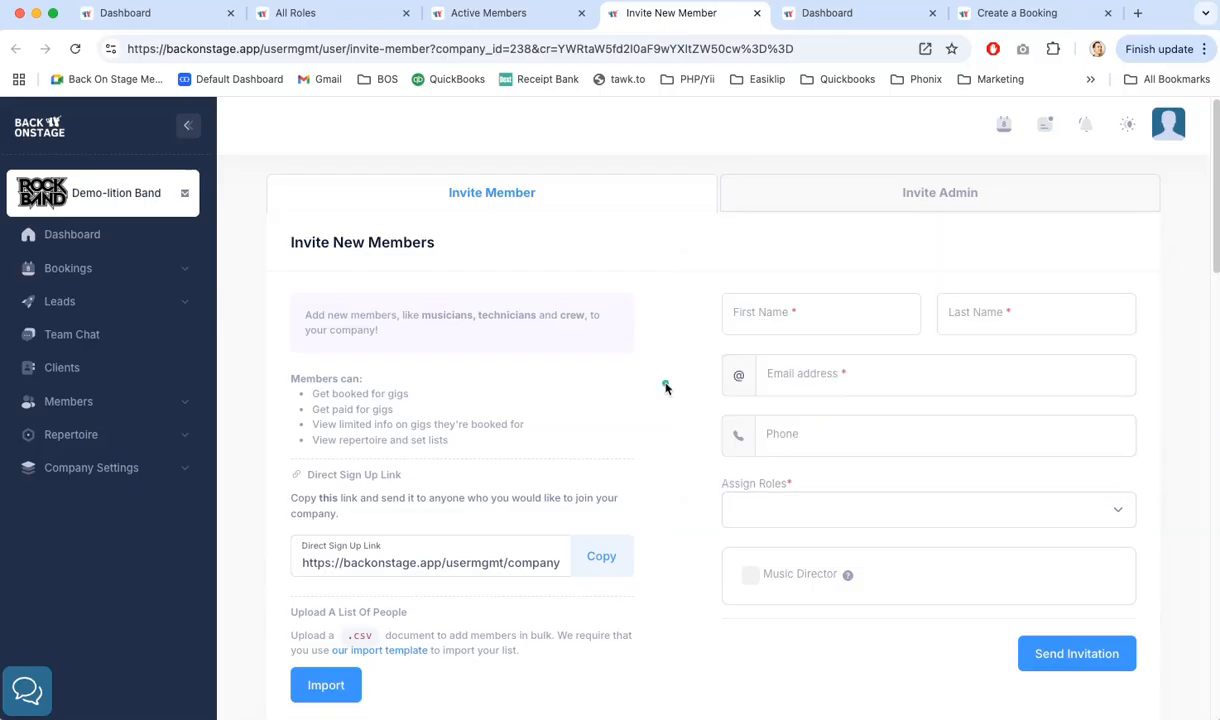
Open the Active Members page and review the roles assigned to each member.
click(492, 14)
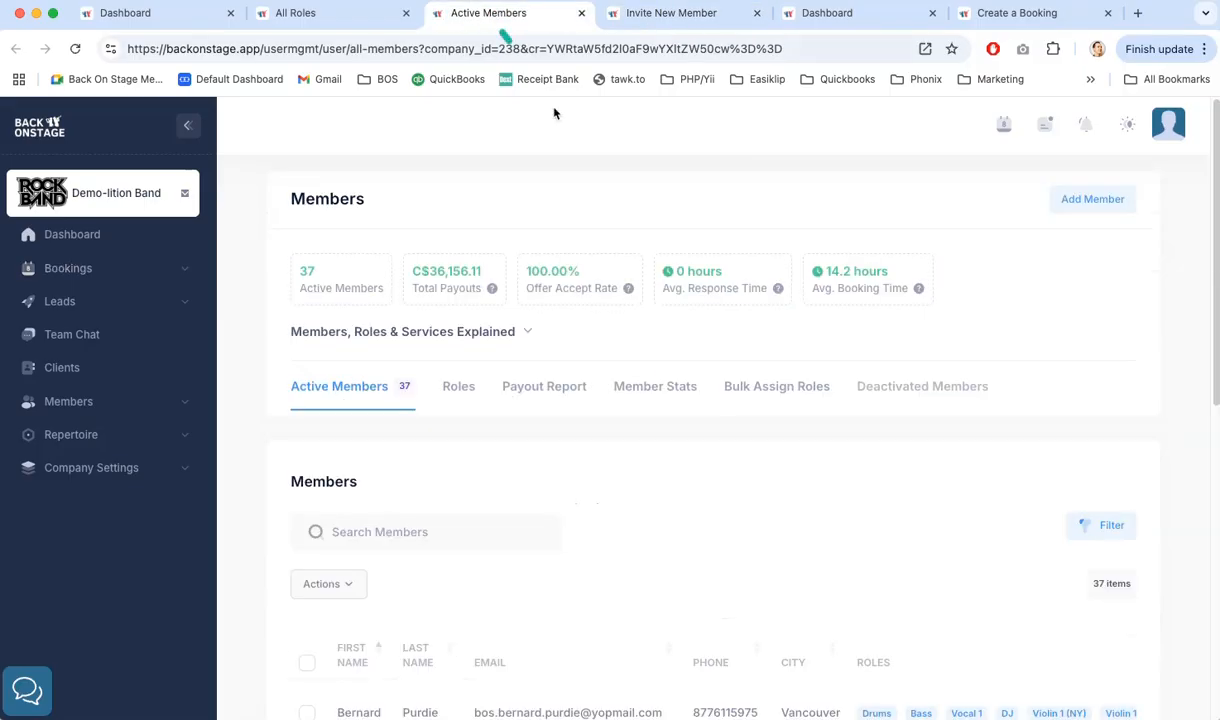
click(70, 401)
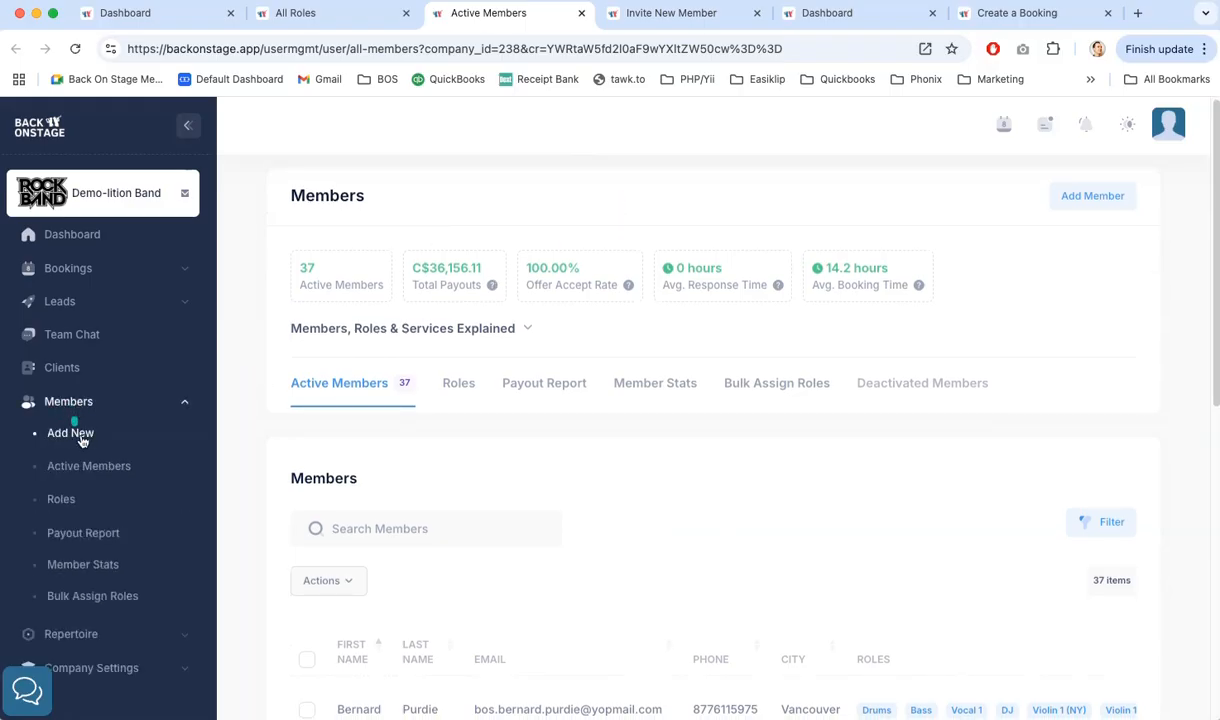
scroll(770, 345, down, 5)
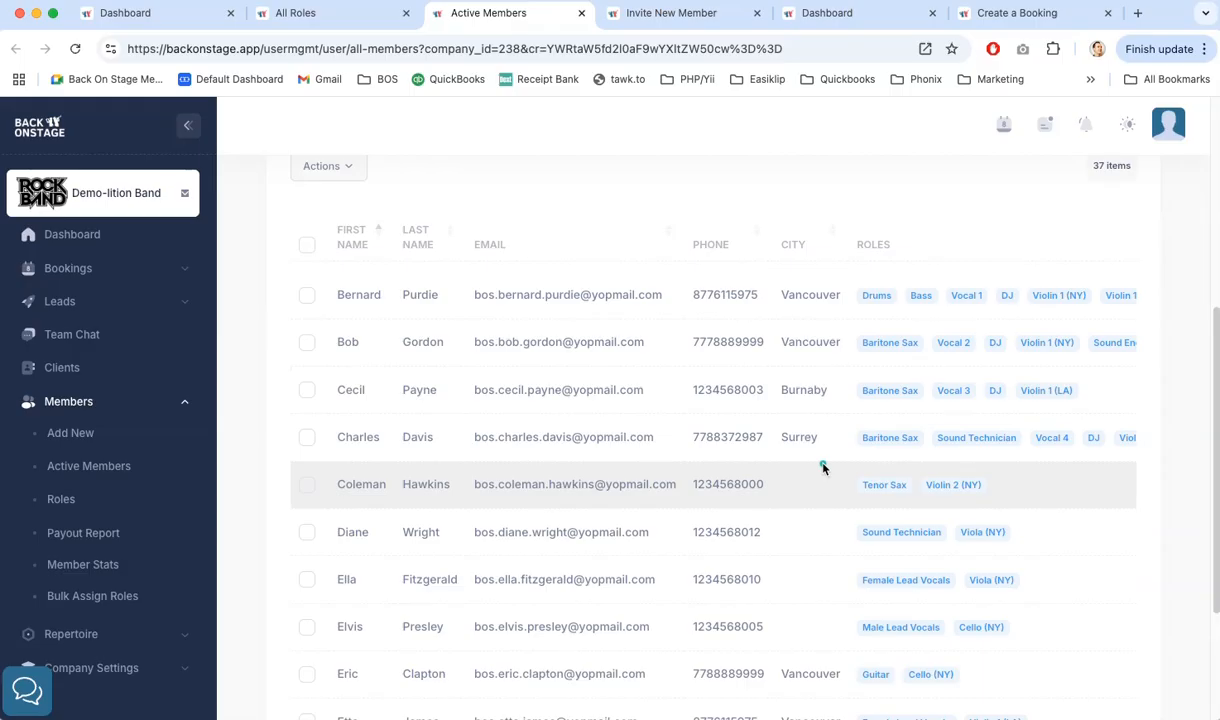
scroll(822, 468, up, 5)
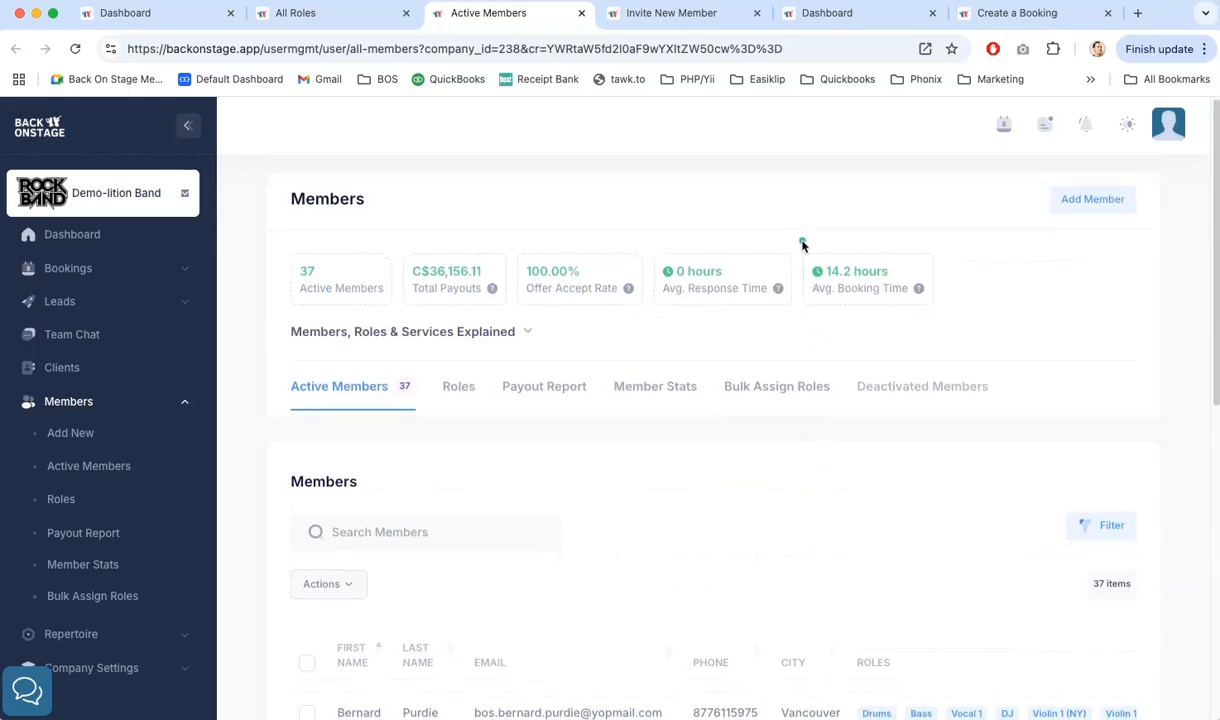
Create a wedding booking with status Confirmed, event date 2026-06-27 and the chosen client.
click(66, 268)
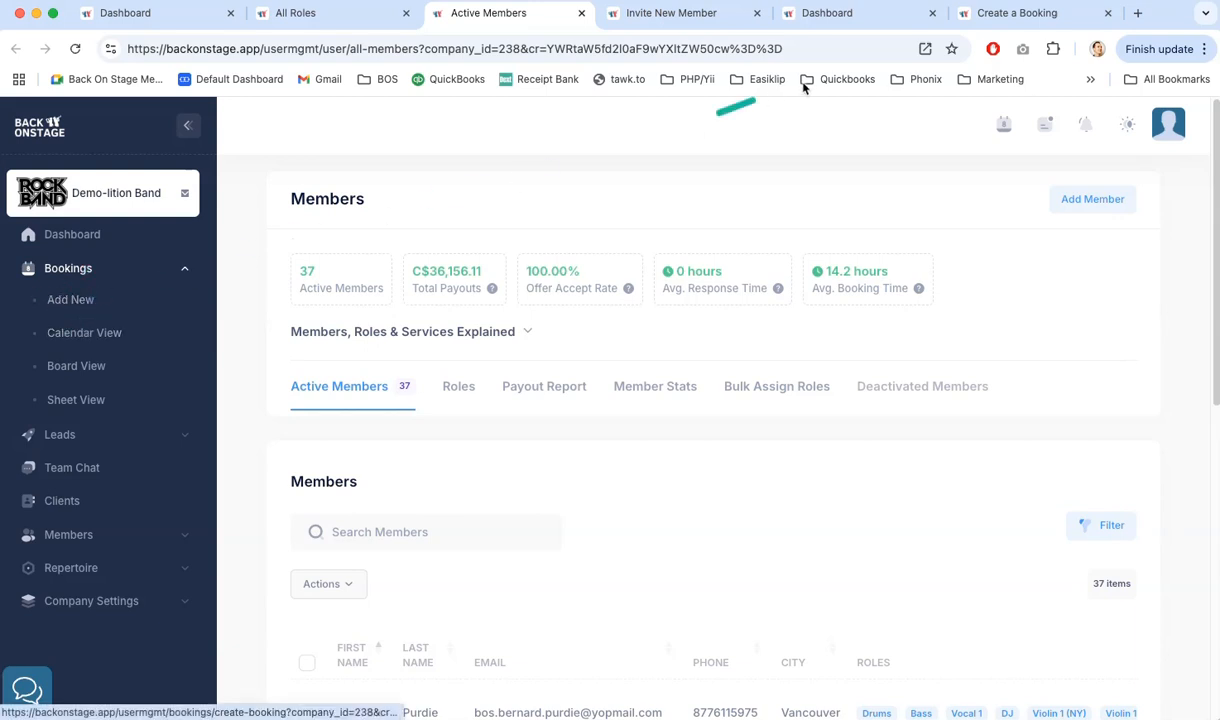
click(1013, 15)
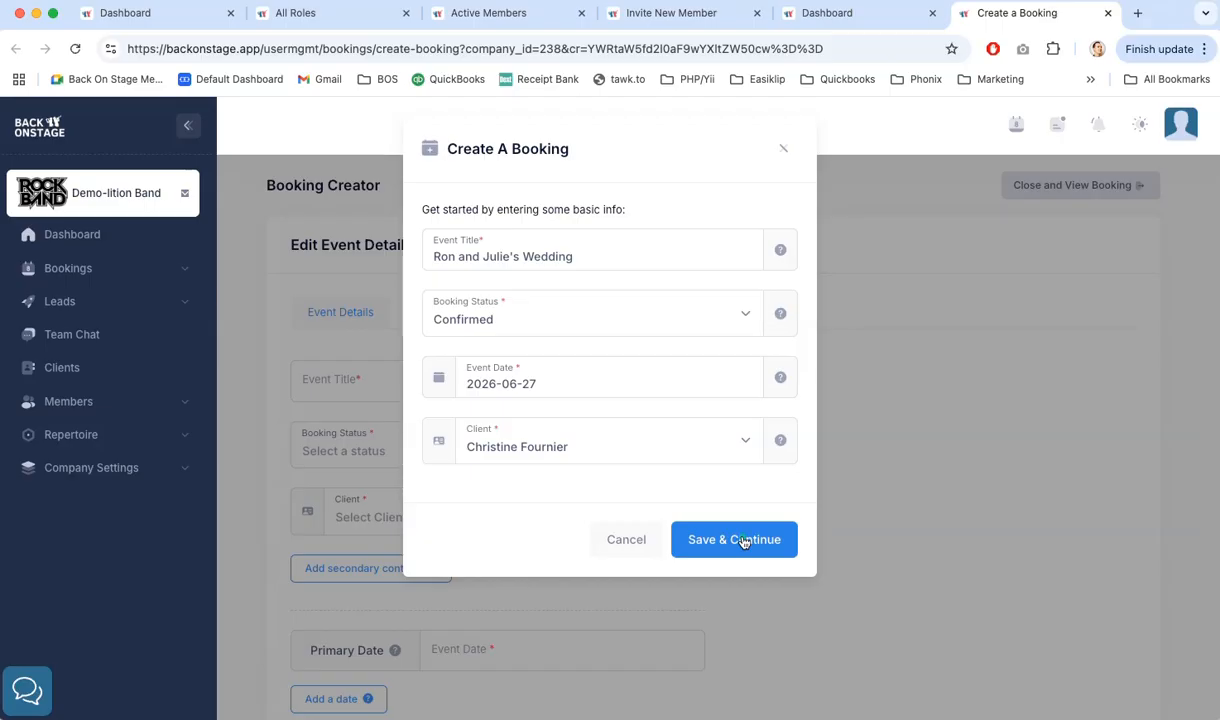
click(743, 541)
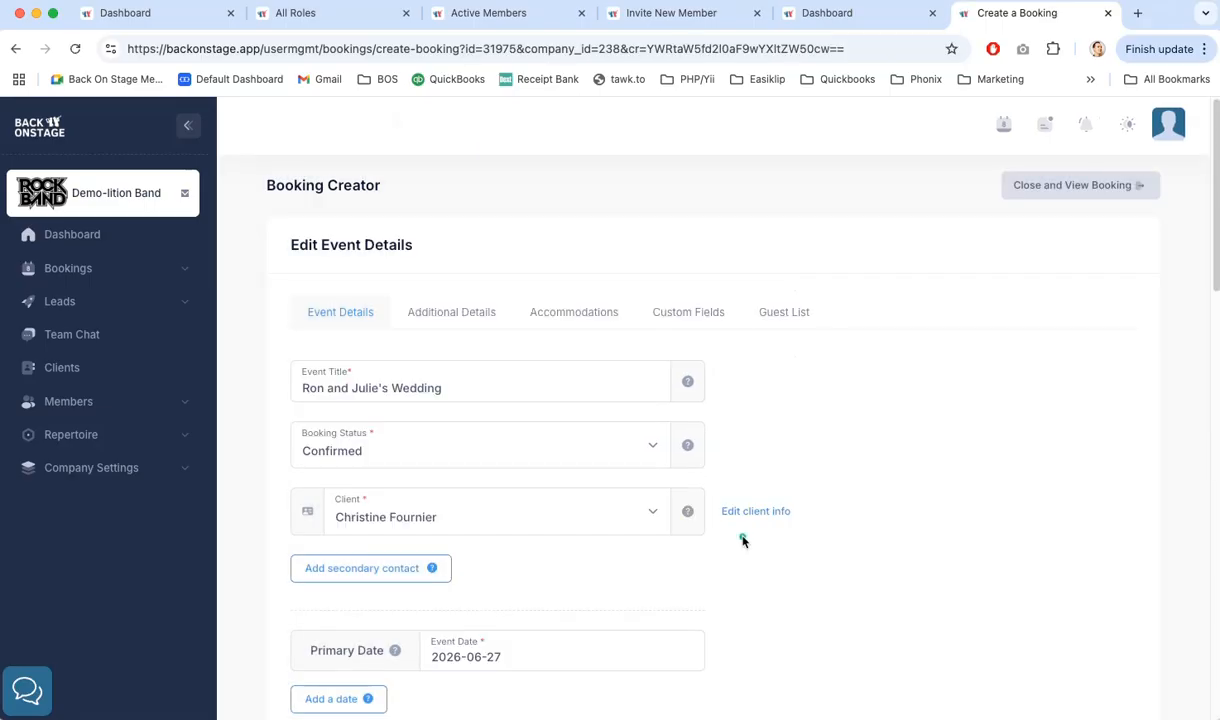
Show the help for the booking's Schedule & Services section and review the explanation and schedule rows.
scroll(743, 541, down, 5)
scroll(743, 541, down, 4)
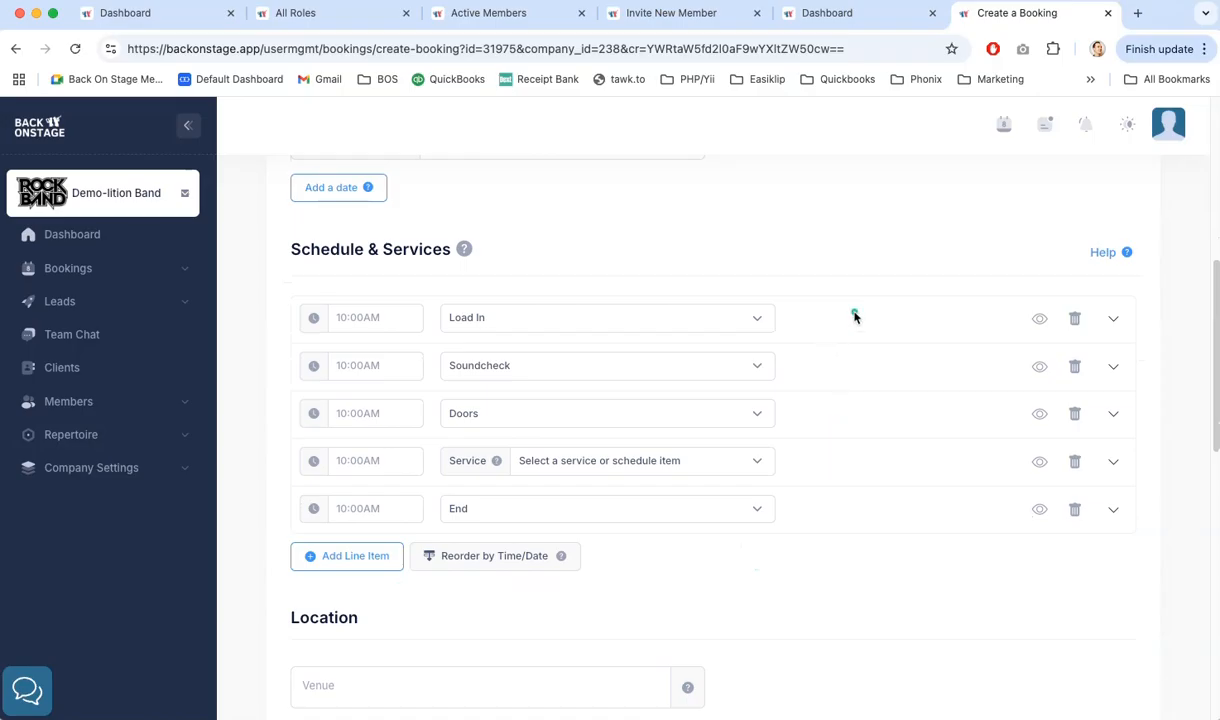
click(1104, 254)
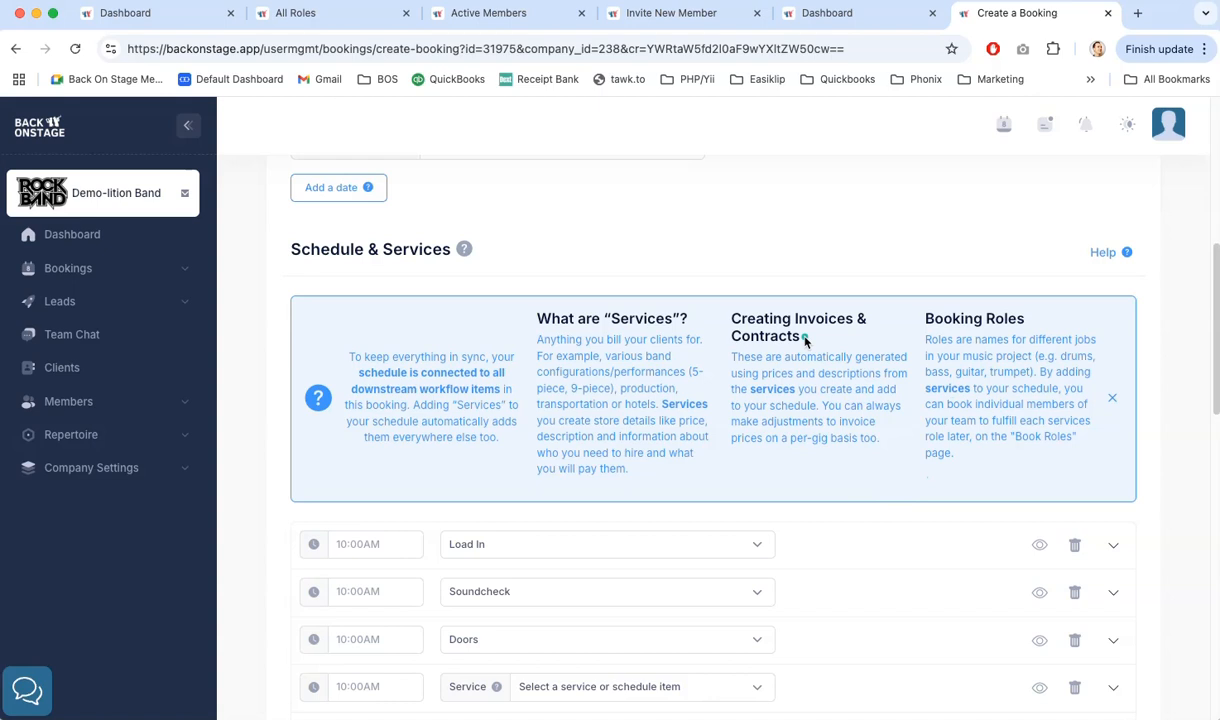
scroll(805, 341, down, 3)
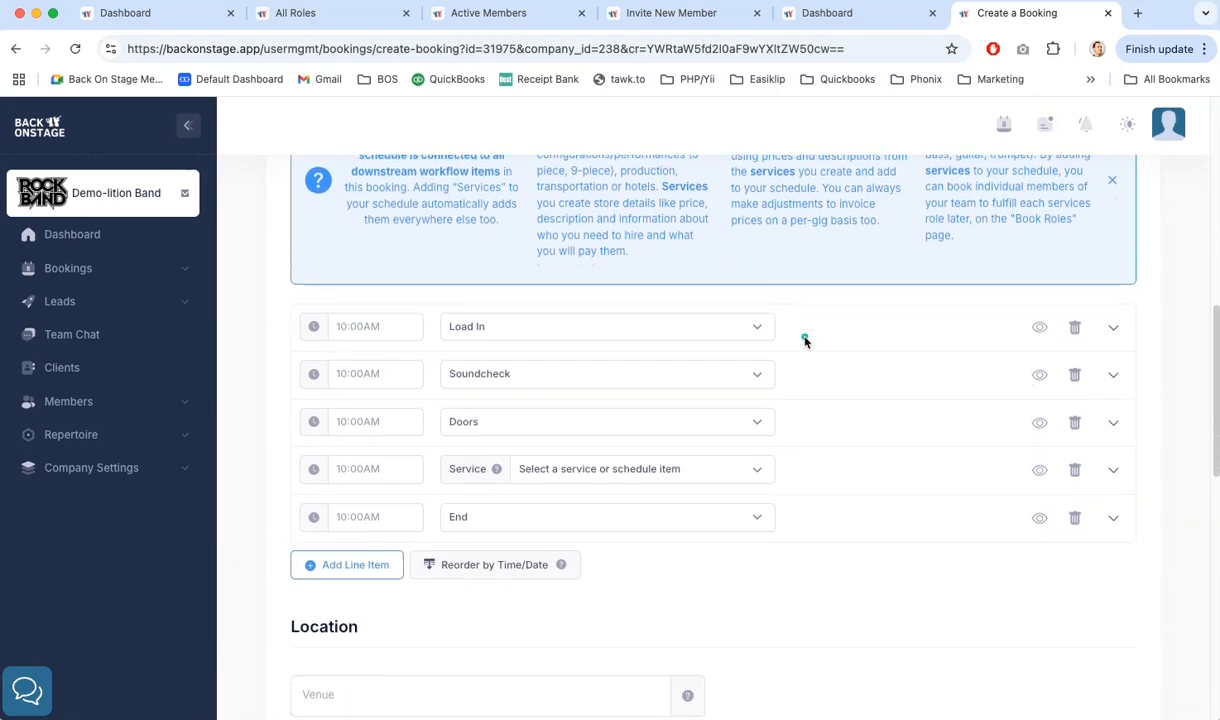
scroll(805, 341, down, 1)
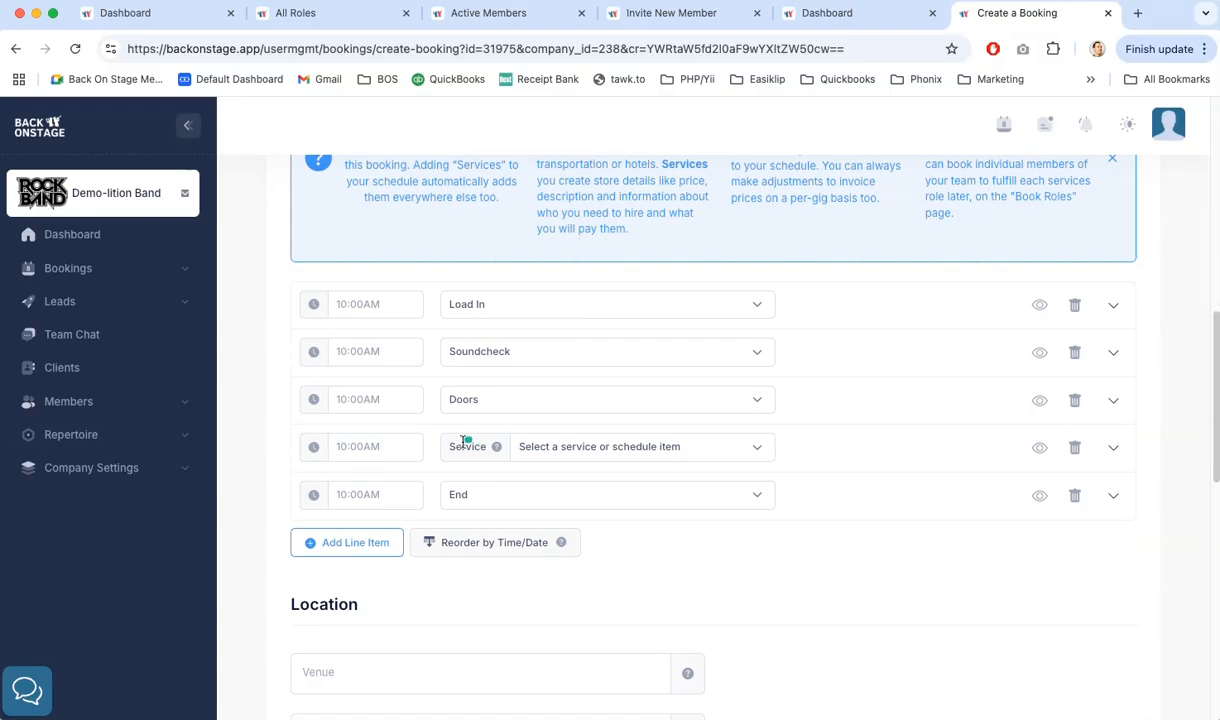
Start adding a new service from the empty service row in the booking's schedule.
click(556, 449)
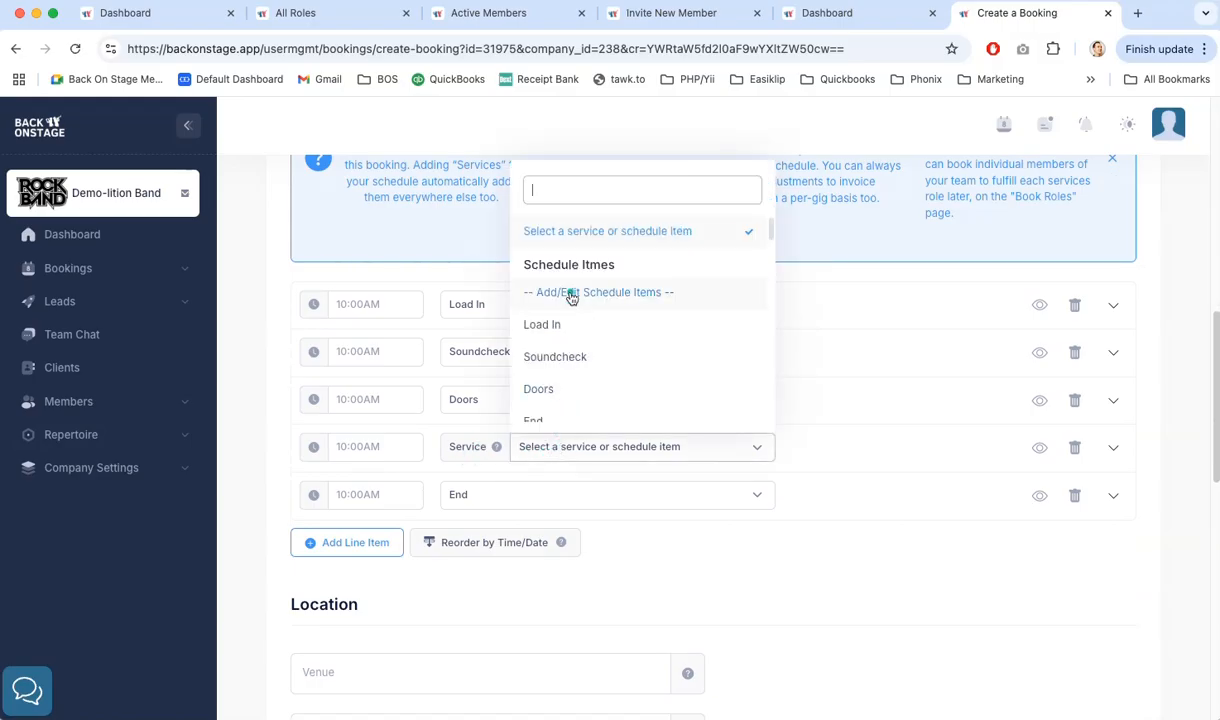
scroll(571, 297, down, 5)
scroll(571, 297, down, 4)
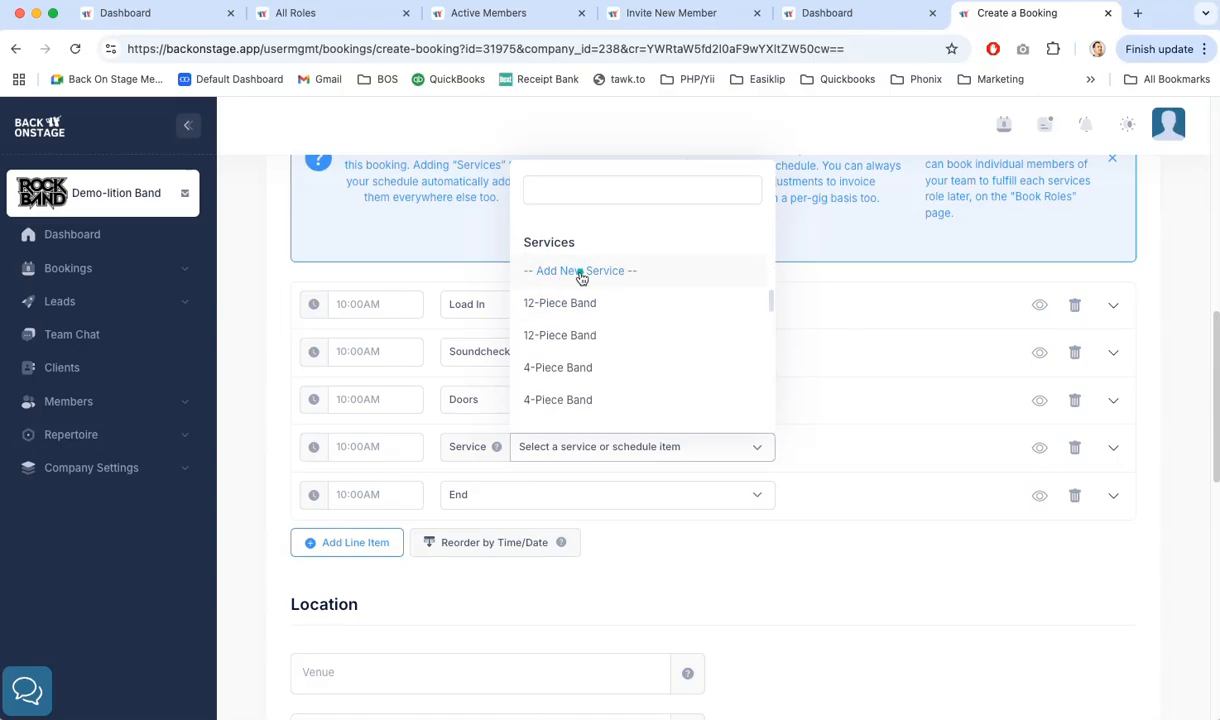
click(581, 274)
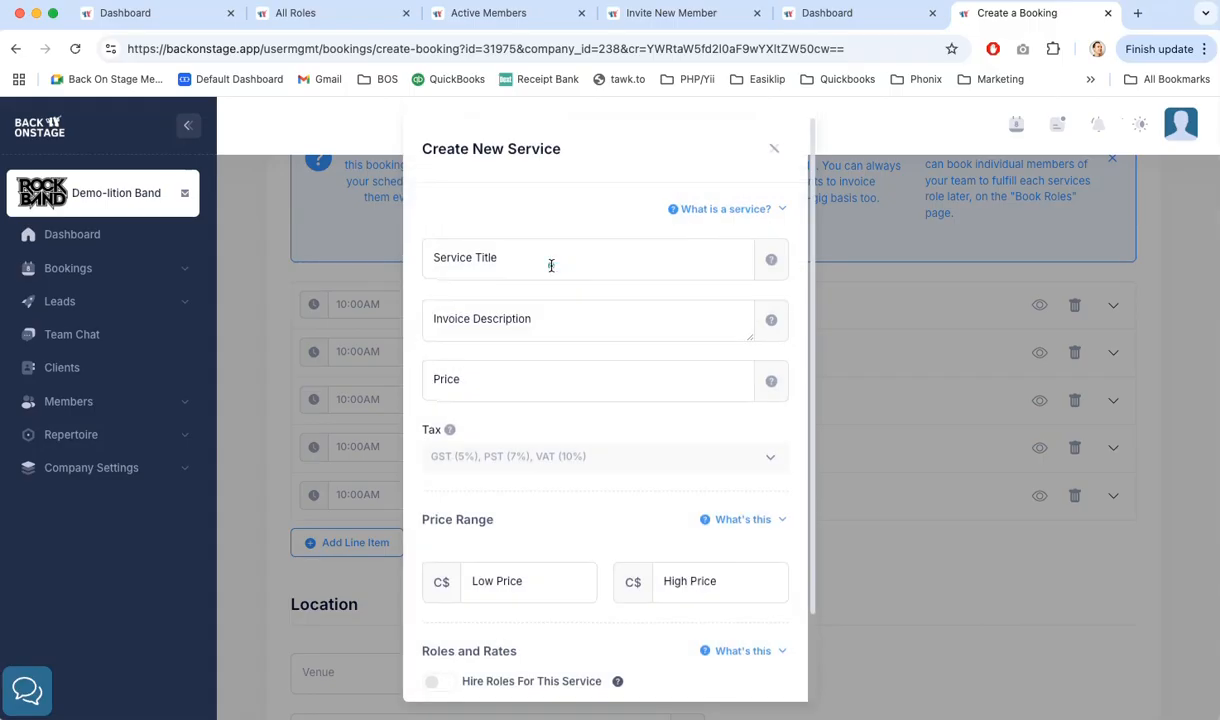
Fill in the new service with title 6-Piece Band, invoice description "6 musicians plus a sound technician and full sound system" and price 6000.
click(551, 265)
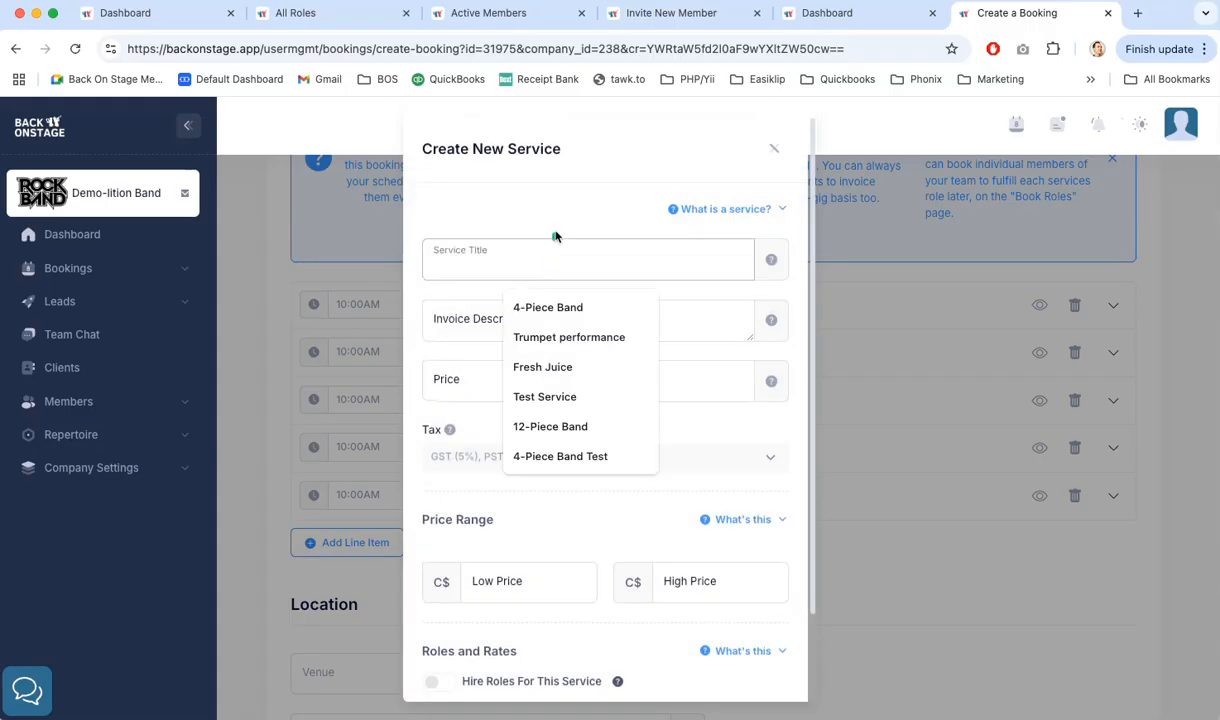
click(530, 212)
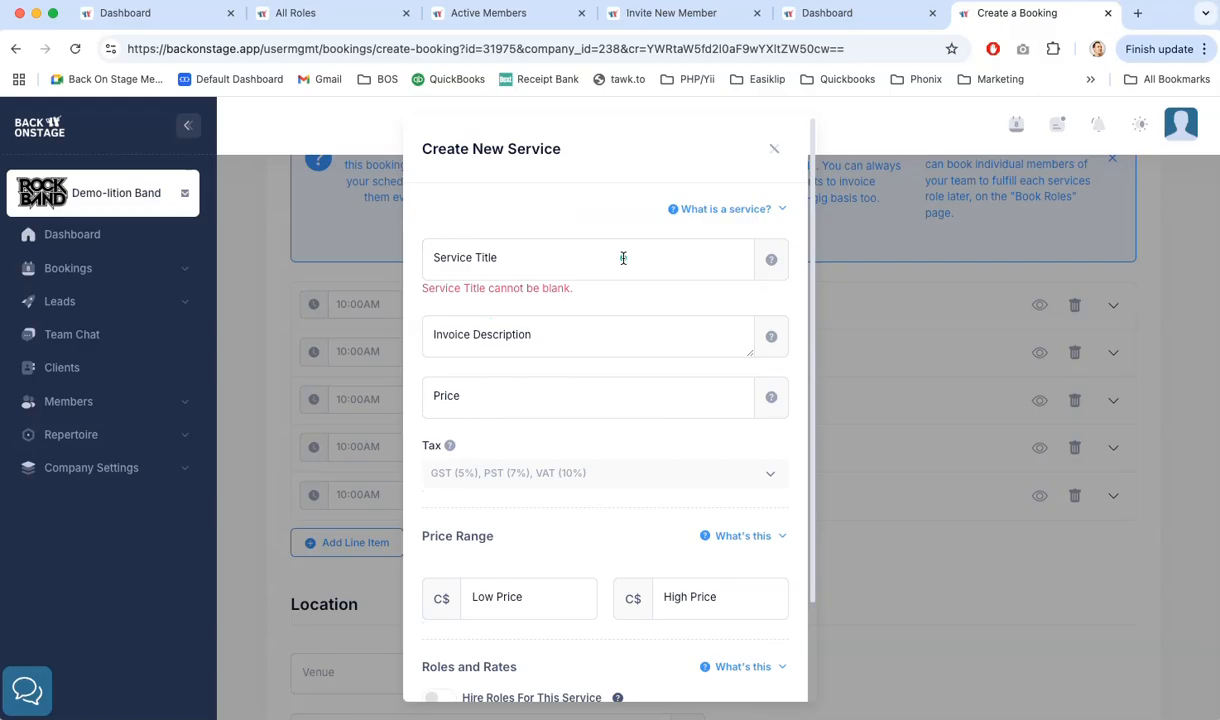
scroll(623, 258, down, 3)
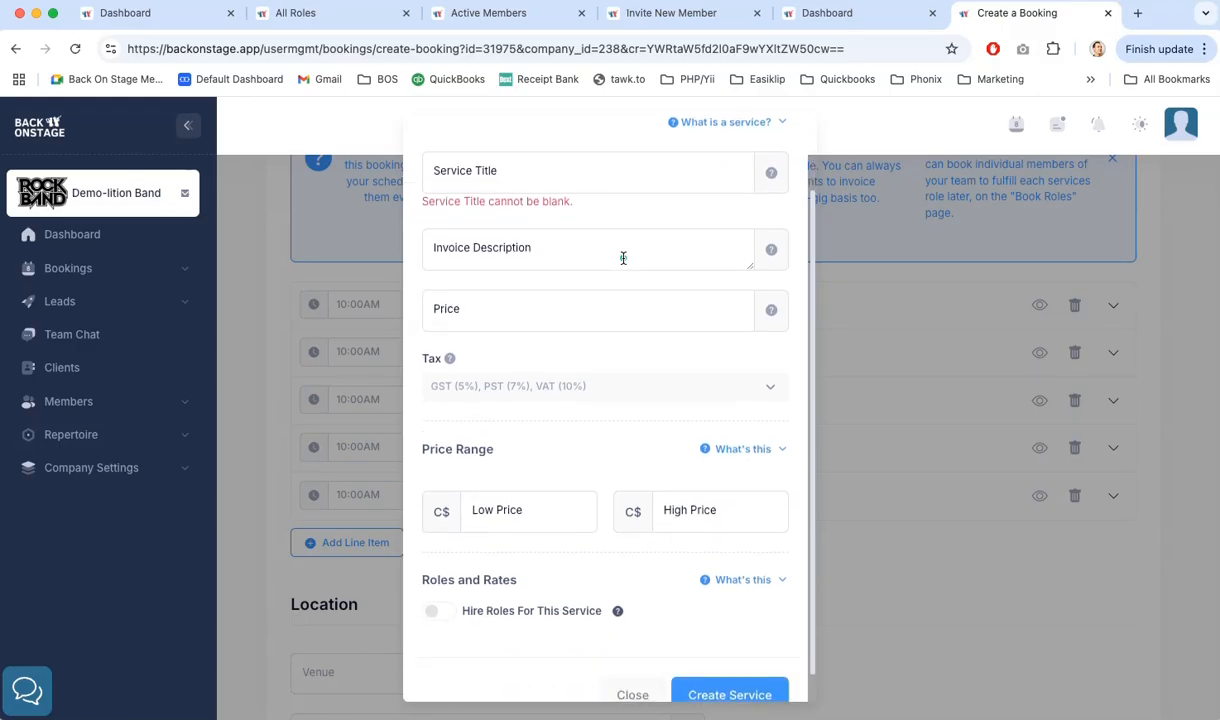
scroll(623, 258, up, 1)
scroll(623, 260, down, 2)
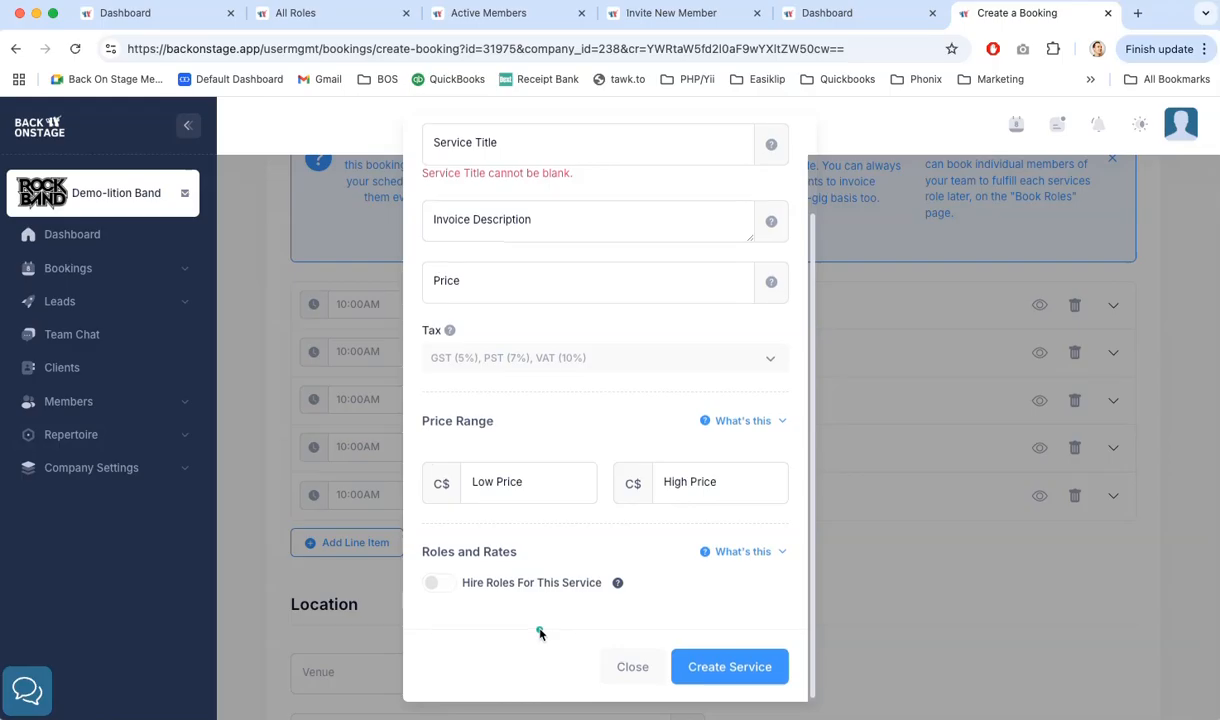
scroll(539, 632, up, 3)
click(541, 257)
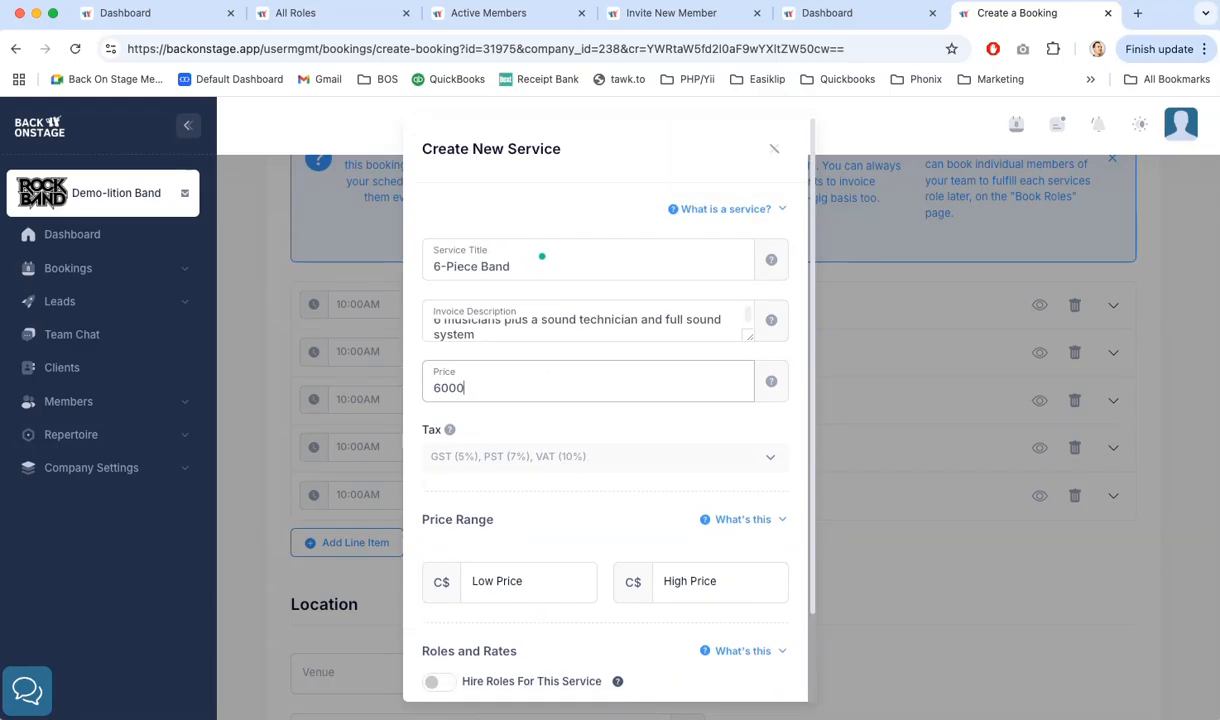
Enable hiring roles for the new 6-Piece Band service and open the selection of roles to add.
scroll(541, 257, down, 2)
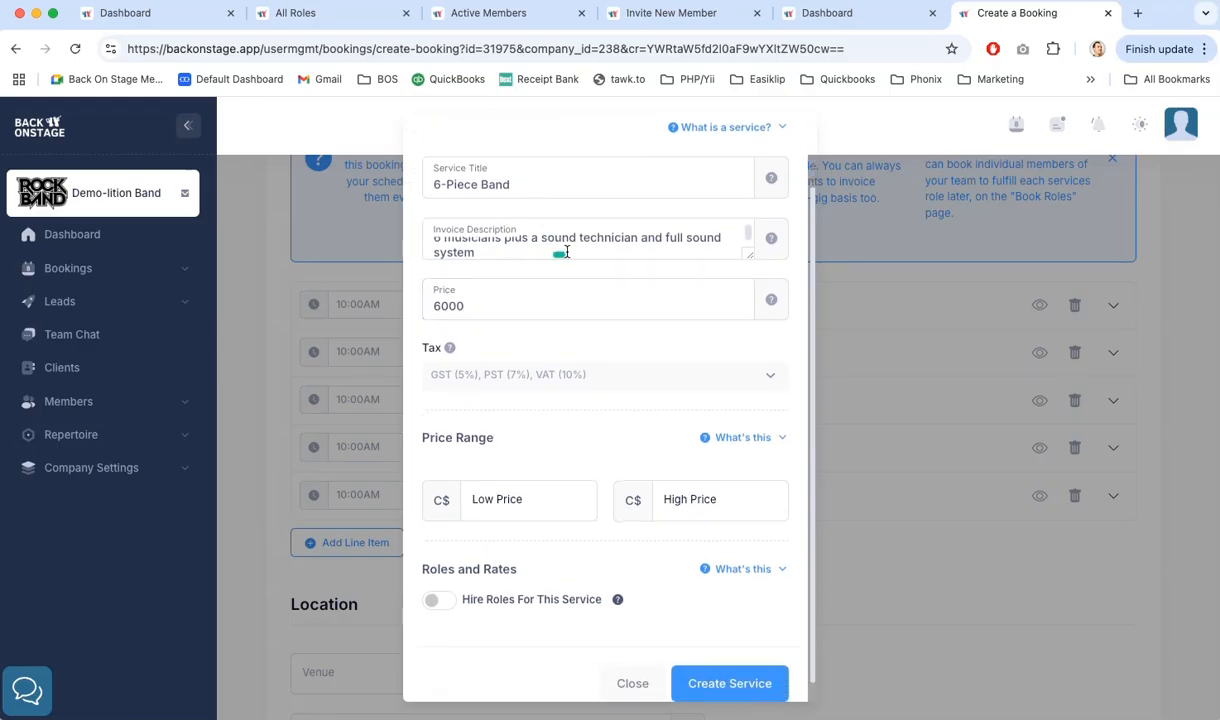
scroll(561, 281, down, 1)
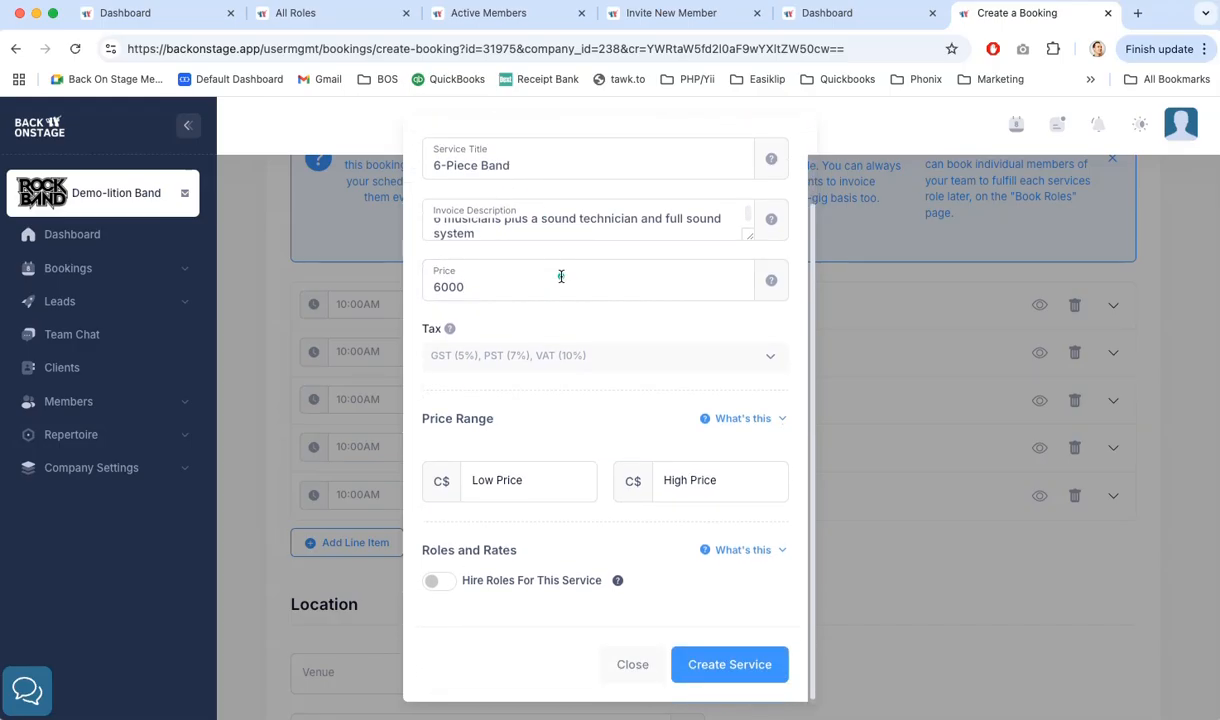
click(435, 582)
scroll(566, 573, down, 2)
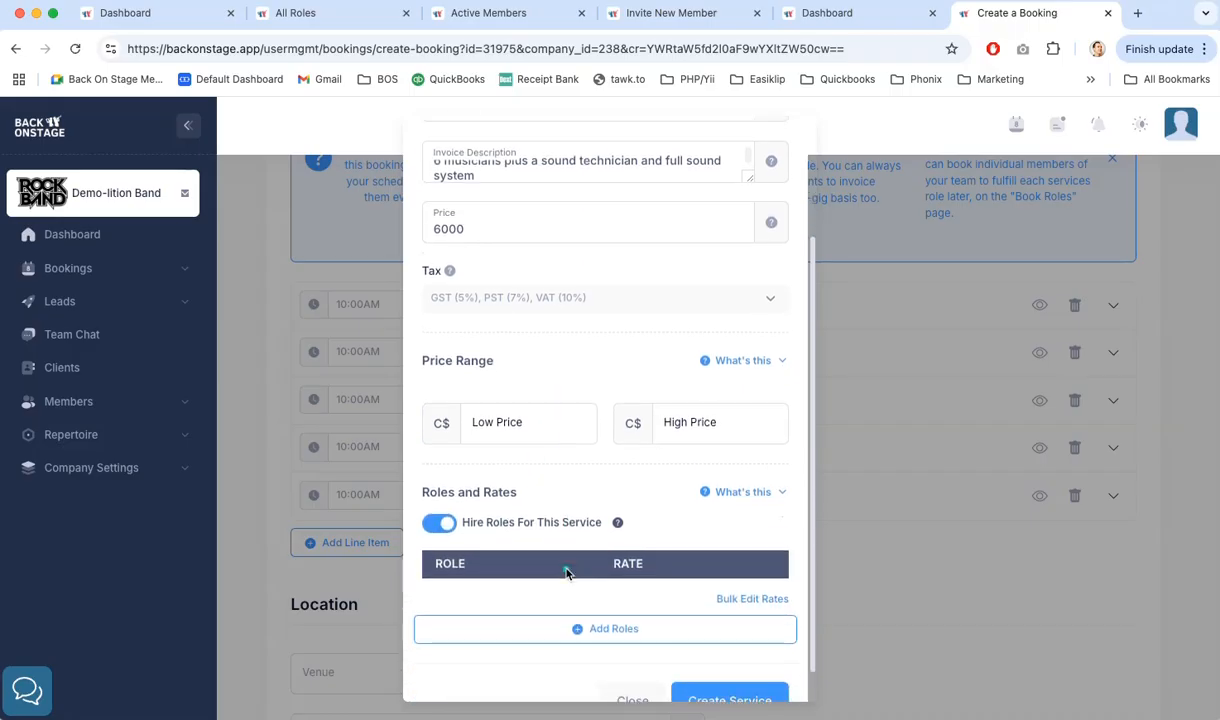
scroll(566, 573, down, 2)
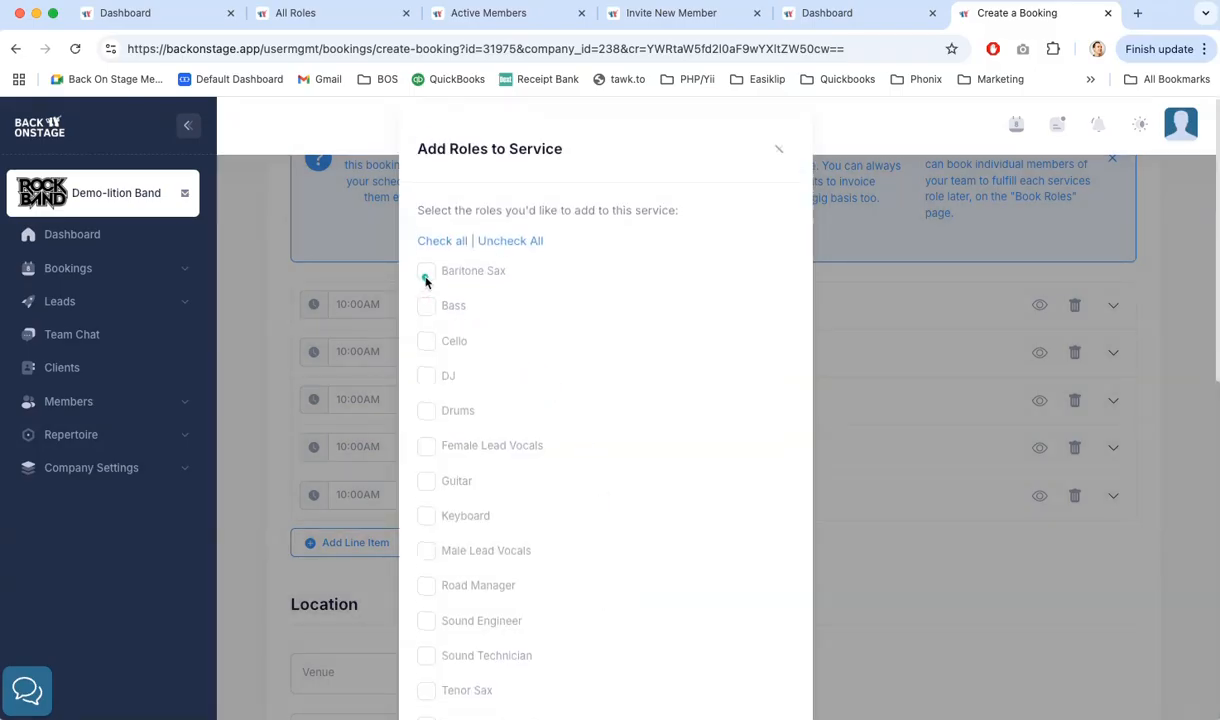
Add the roles Bass, Drums, Guitar, Keyboard, Sound Technician, Tenor Sax and Vocal 1 to the service.
scroll(426, 281, down, 3)
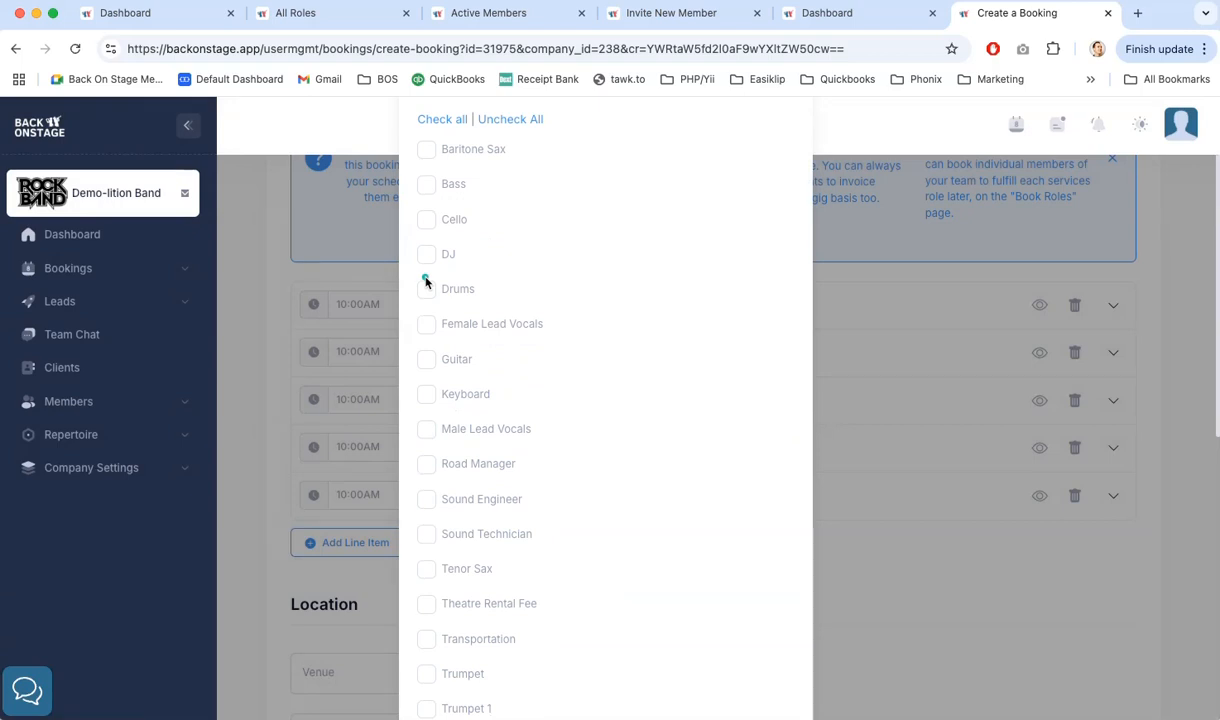
click(426, 184)
click(426, 290)
click(426, 358)
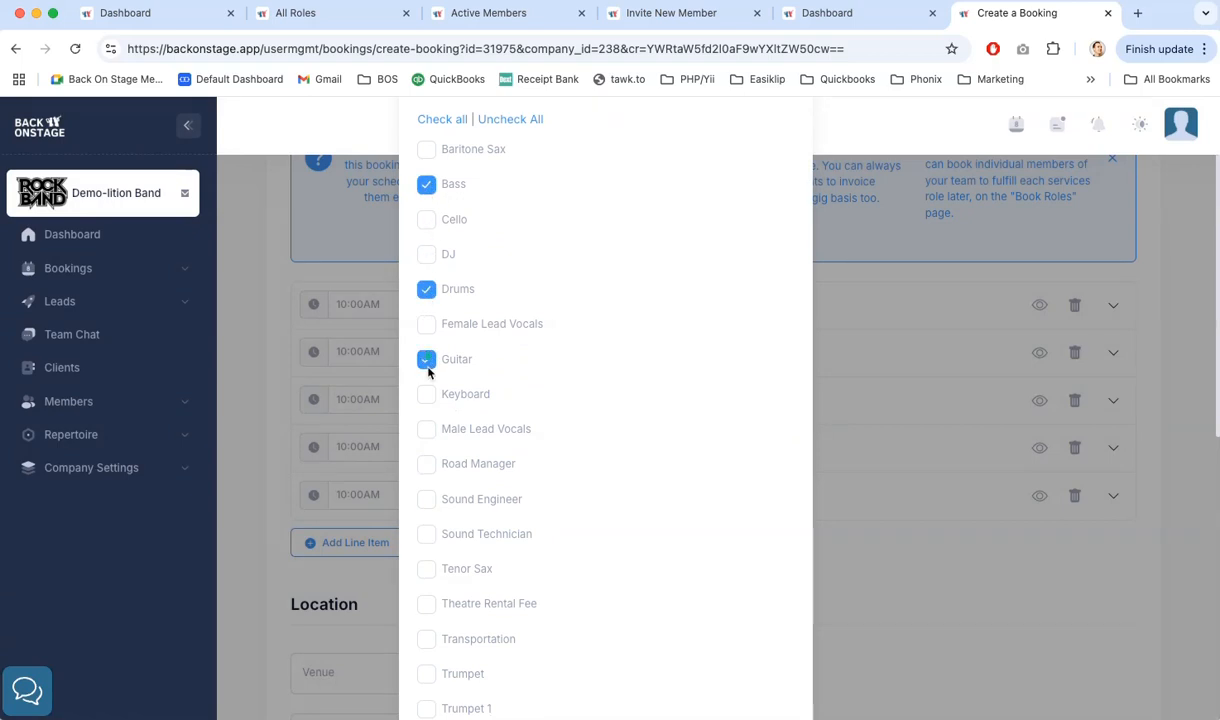
click(427, 395)
scroll(428, 395, down, 1)
click(427, 443)
scroll(427, 484, down, 5)
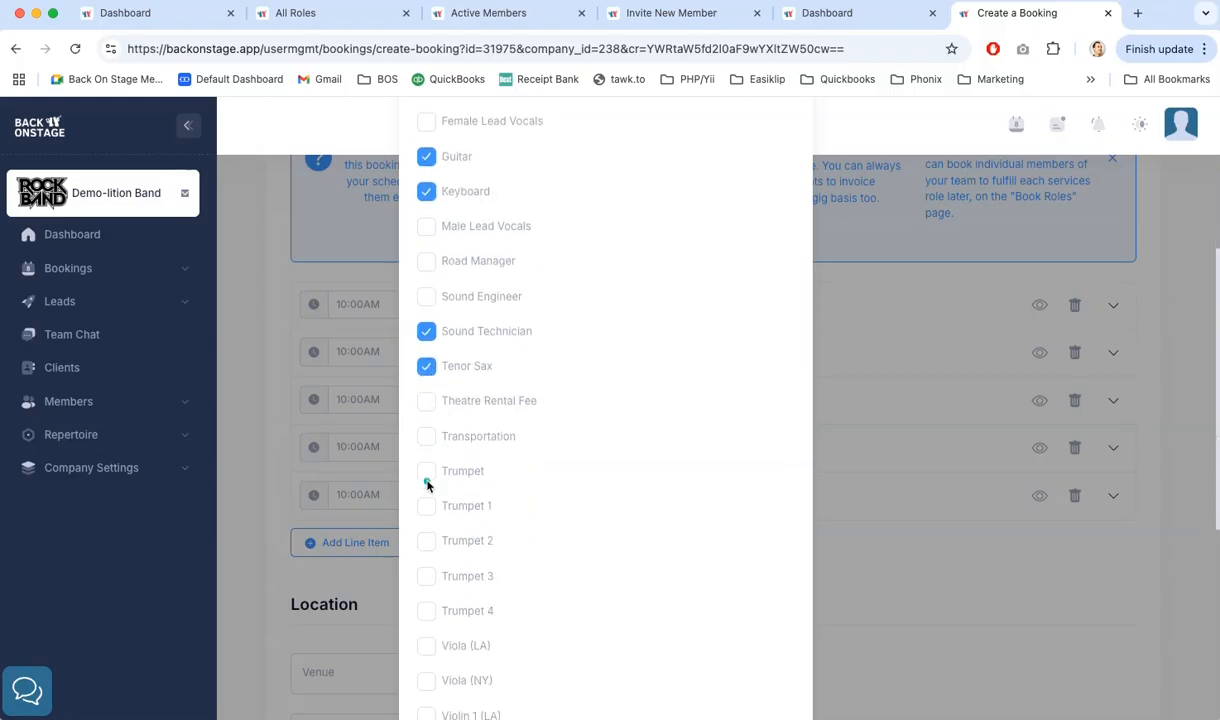
click(425, 507)
scroll(742, 634, down, 1)
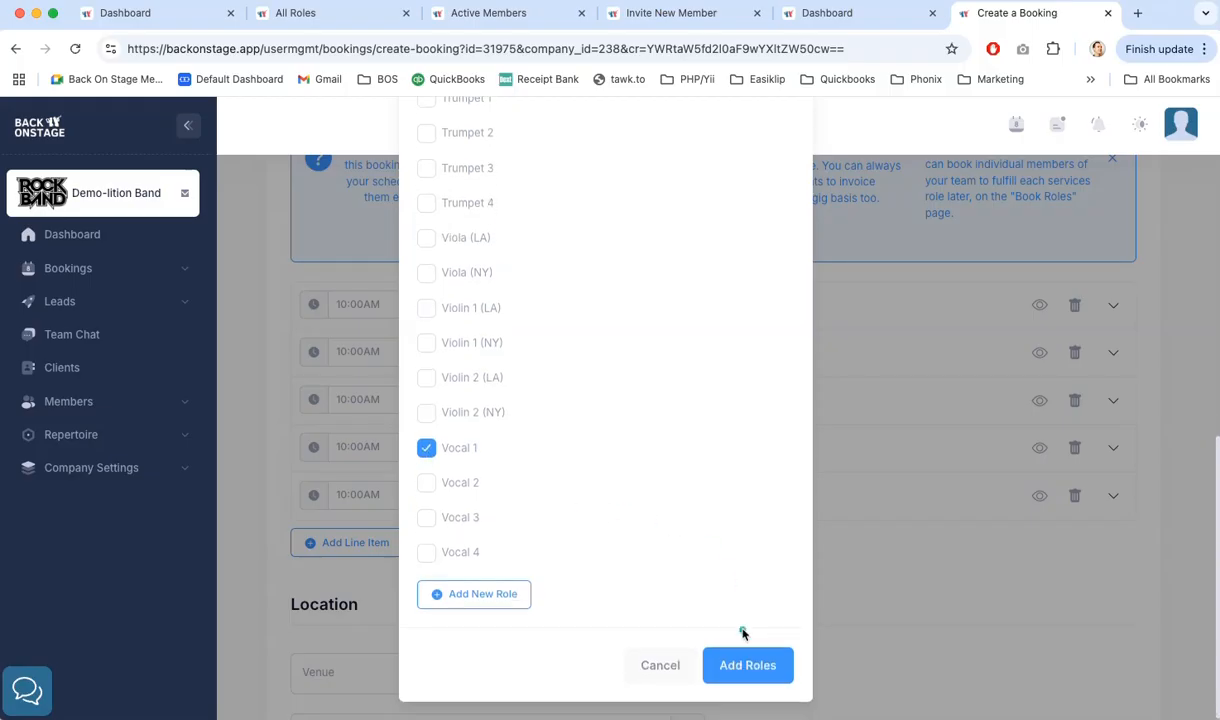
click(748, 666)
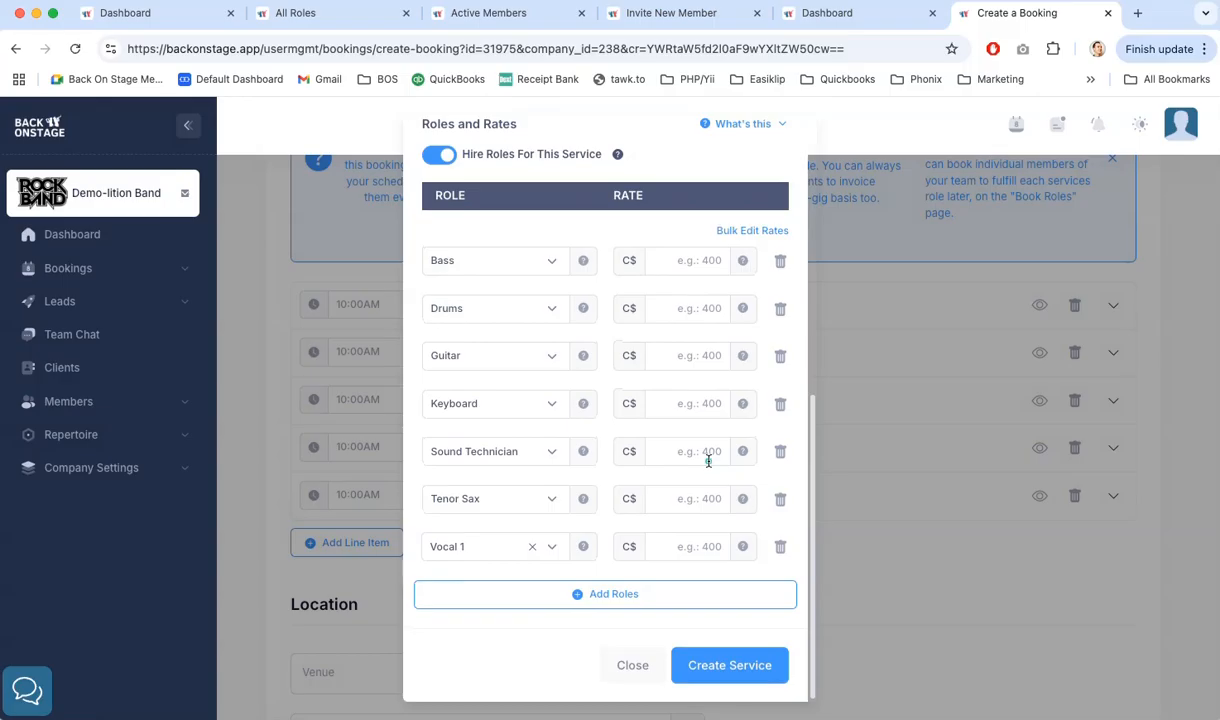
Set the rate of all seven roles to 400 and create the 6-Piece Band service.
scroll(708, 460, up, 1)
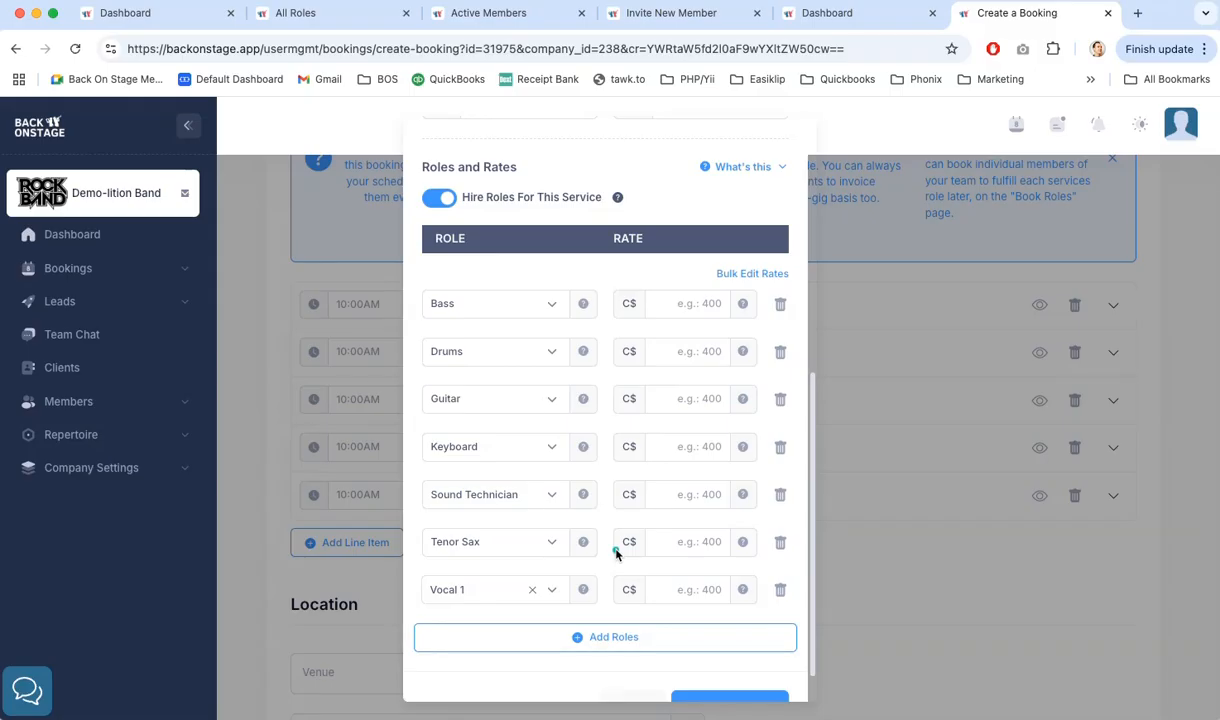
click(687, 306)
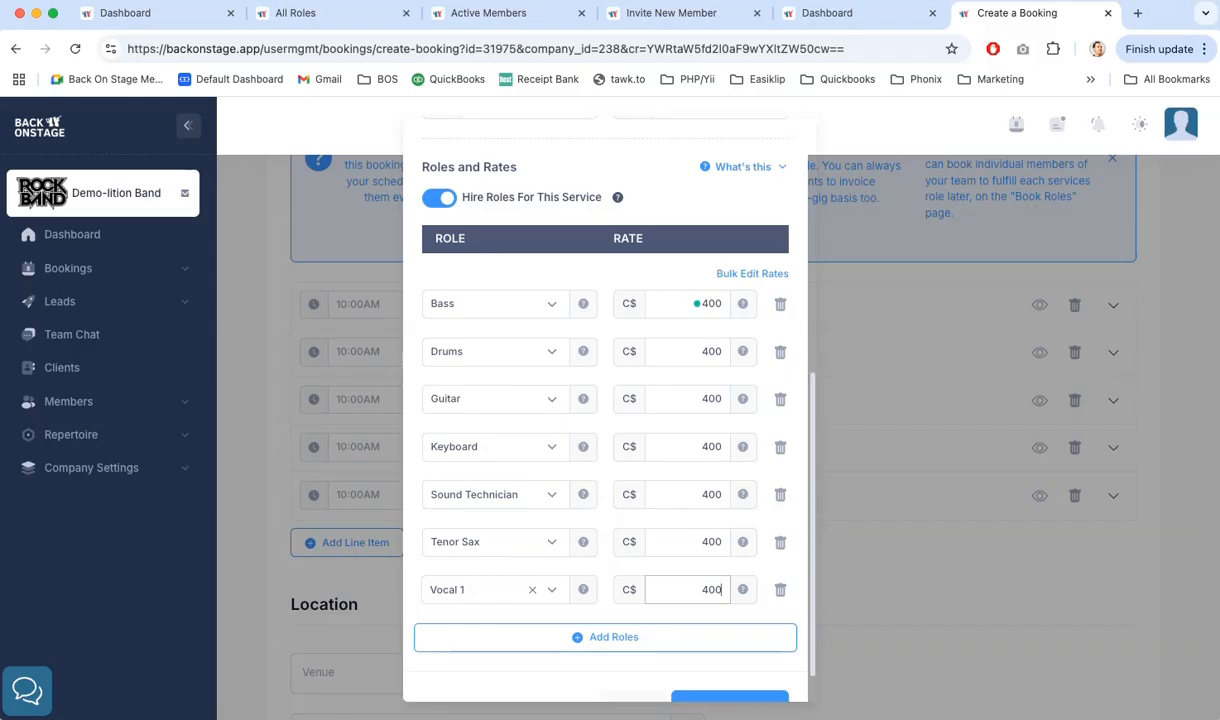
scroll(762, 310, down, 2)
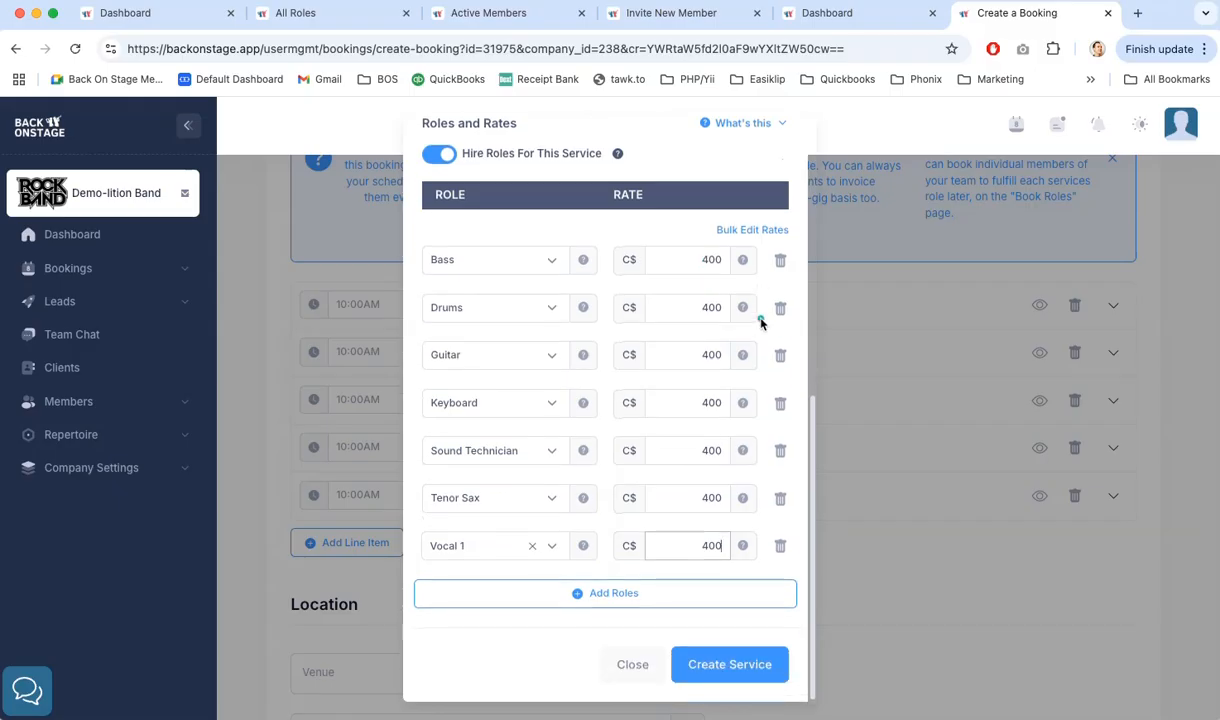
scroll(761, 322, up, 1)
scroll(761, 322, down, 1)
click(754, 660)
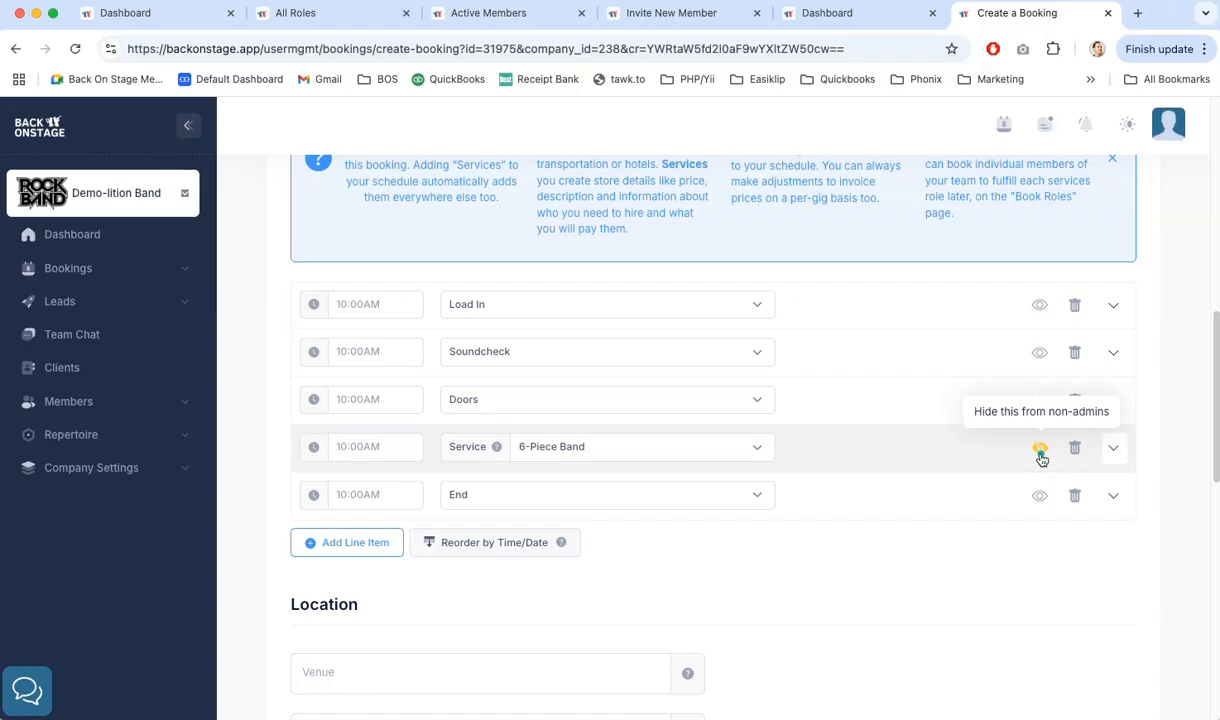
Expand the 6-Piece Band row in the schedule and set its start to 8:00pm and its end time to 11:00pm.
click(1113, 448)
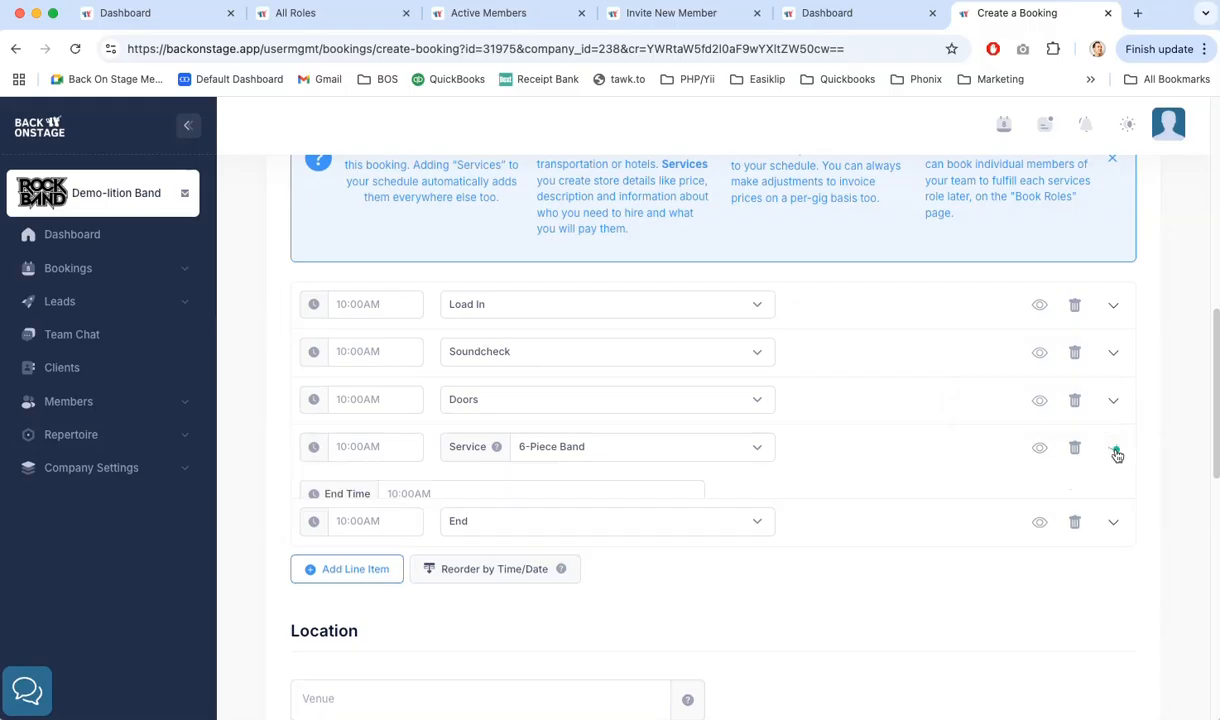
scroll(880, 457, down, 2)
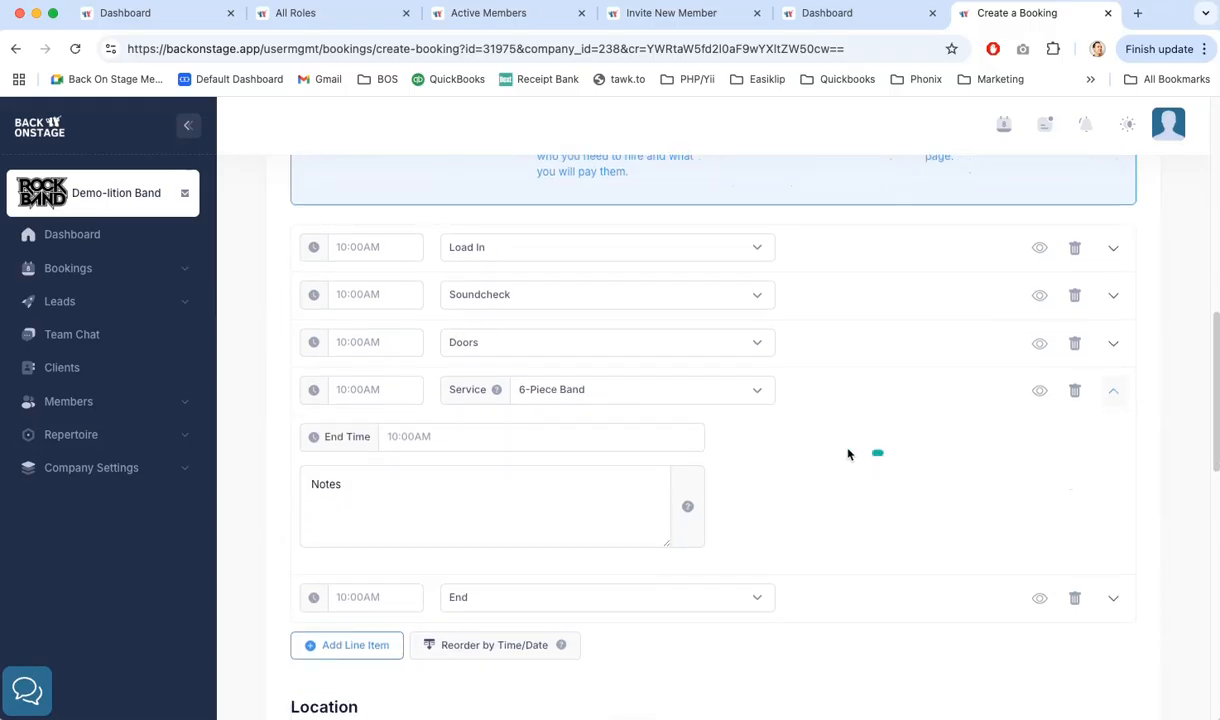
click(442, 436)
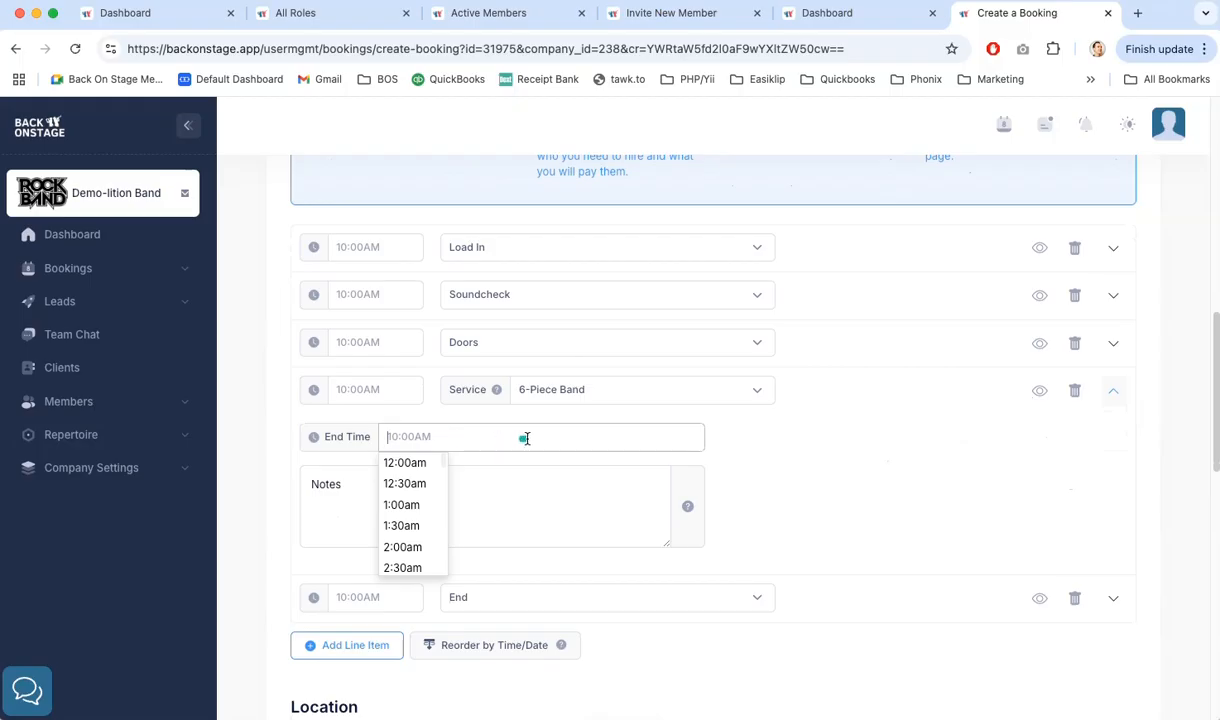
click(386, 392)
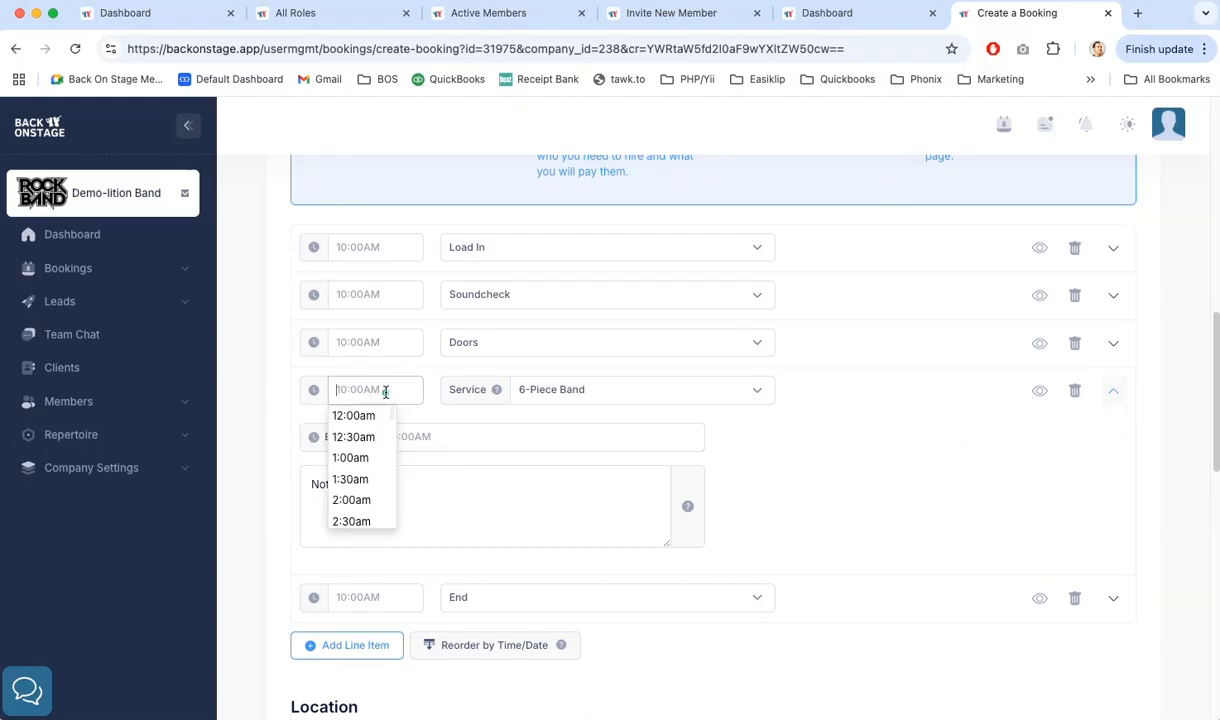
text(8:00)
text(p)
key(Tab)
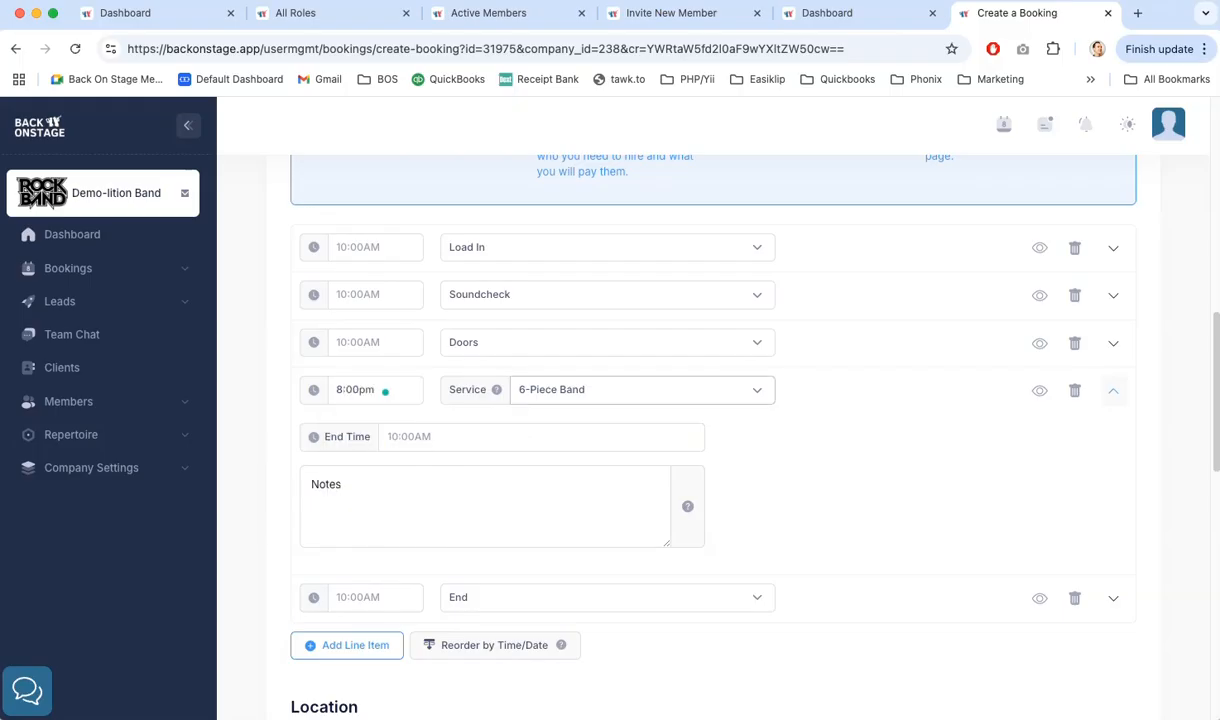
click(417, 434)
text(11p)
key(Tab)
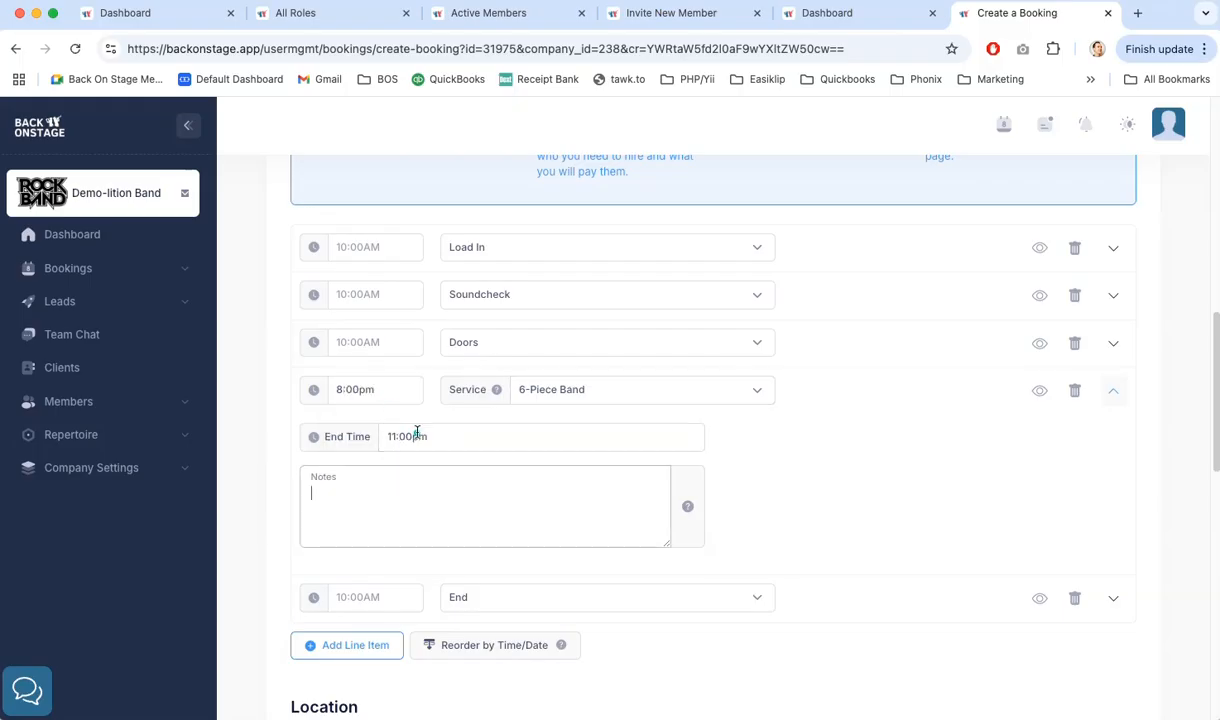
Set the time of the schedule's End row to 12:00am.
scroll(778, 440, down, 1)
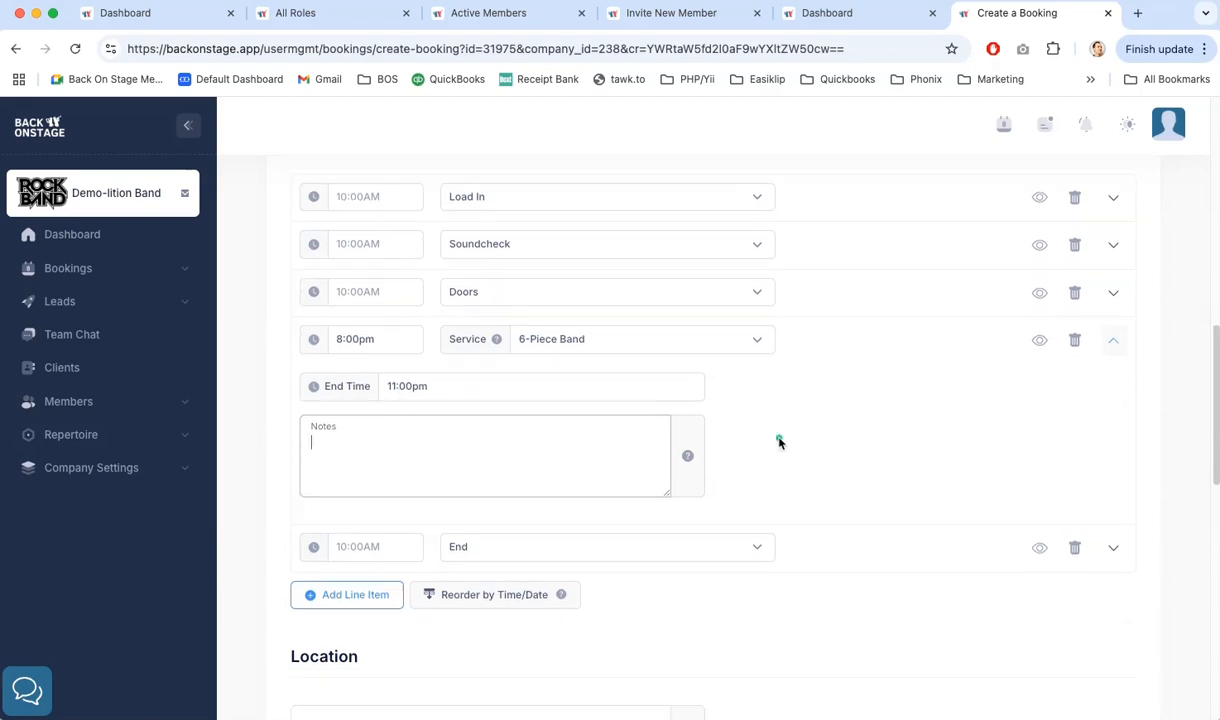
click(377, 555)
text(12a)
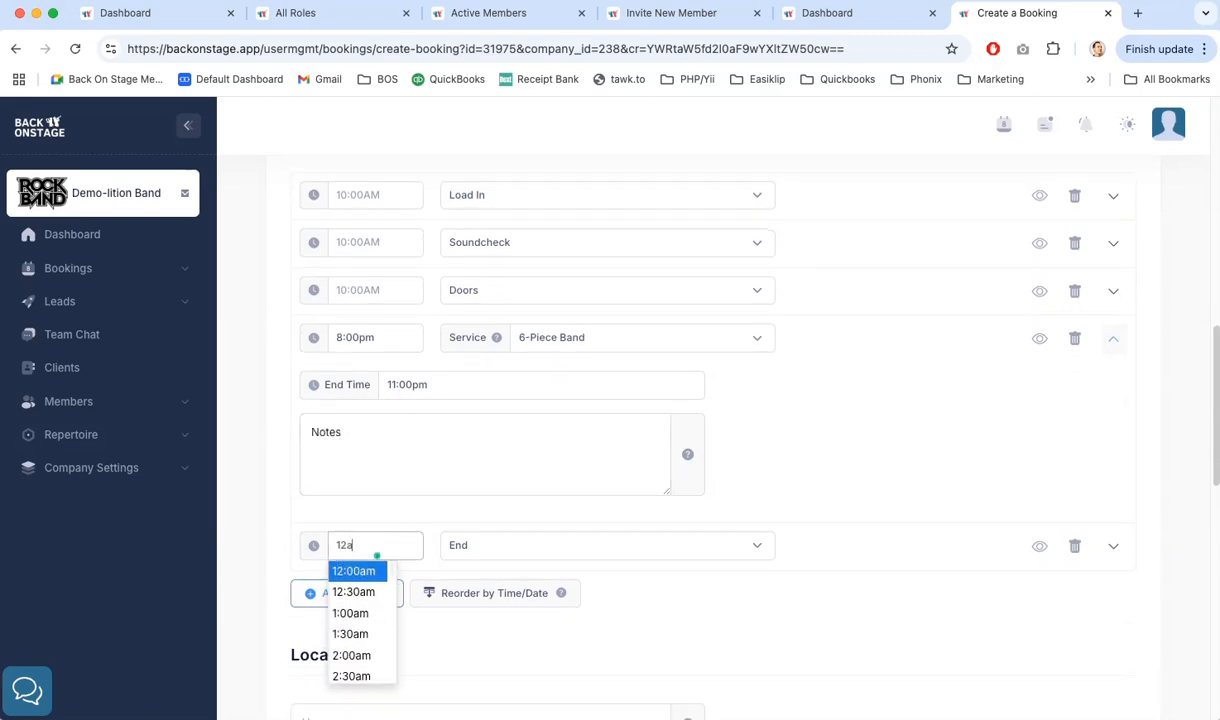
key(Tab)
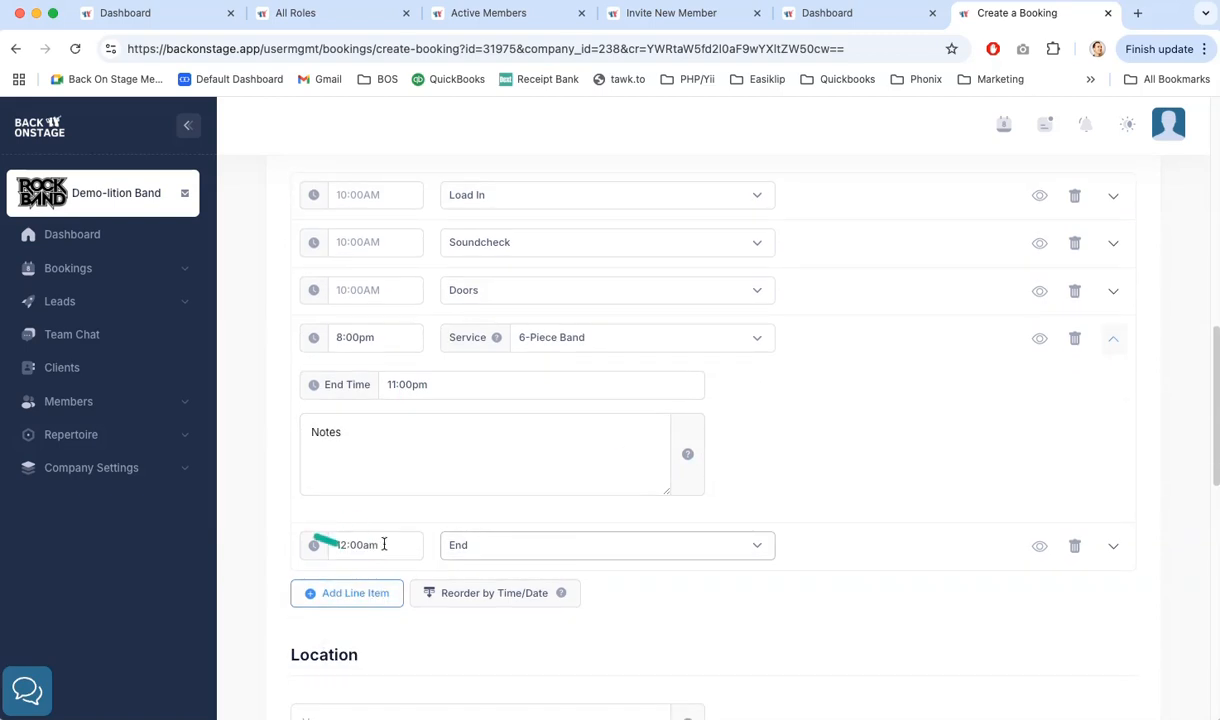
Set the schedule times to 2:00pm for Load In, 3:00pm for Soundcheck and 5:00pm for Doors.
scroll(444, 346, up, 1)
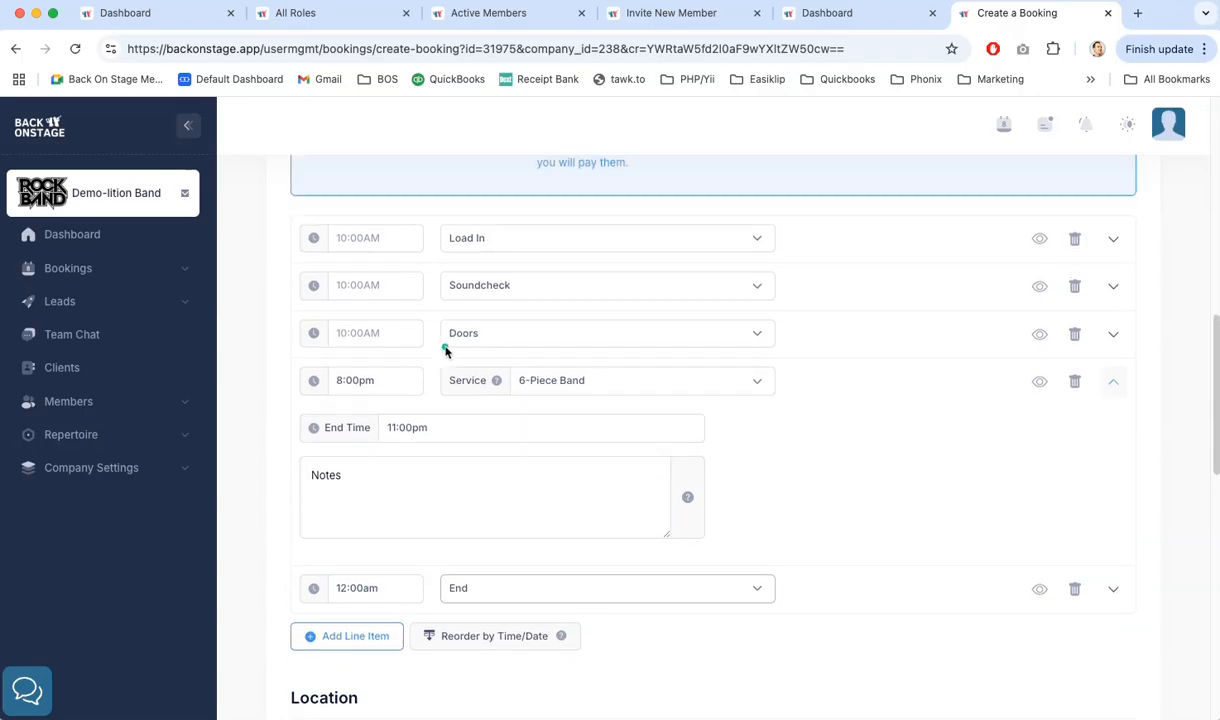
click(374, 238)
text(2)
key(Tab)
click(392, 288)
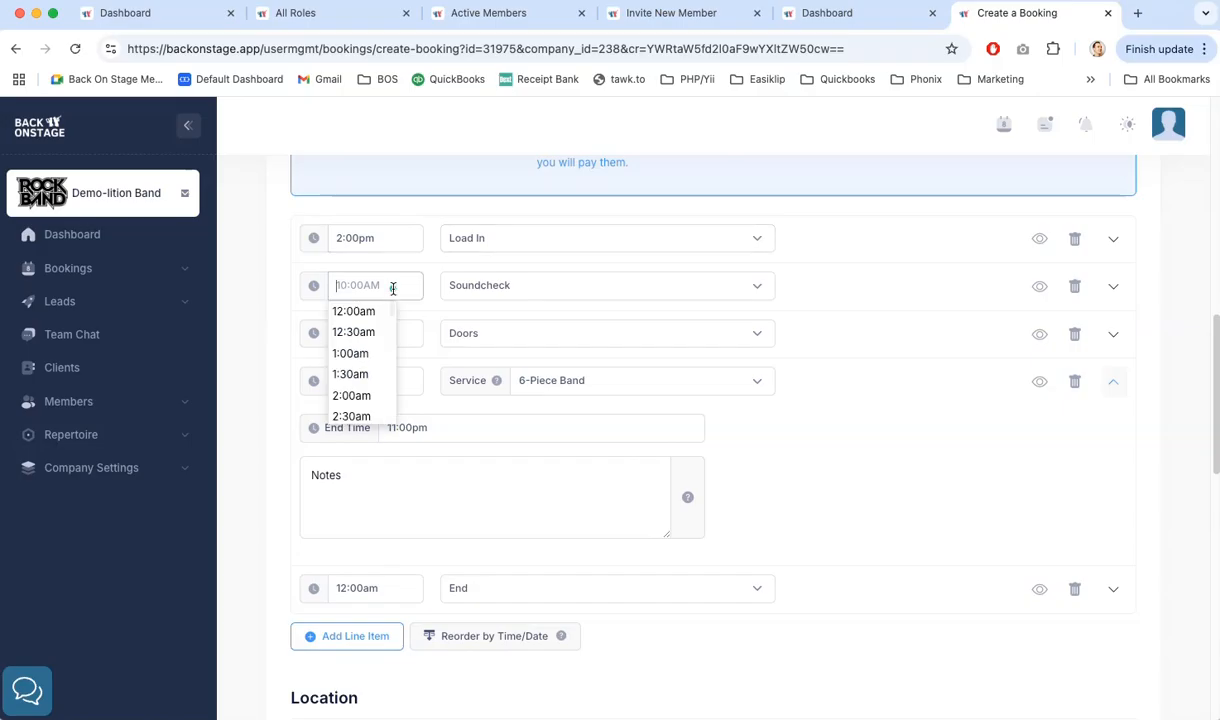
text(3)
key(Tab)
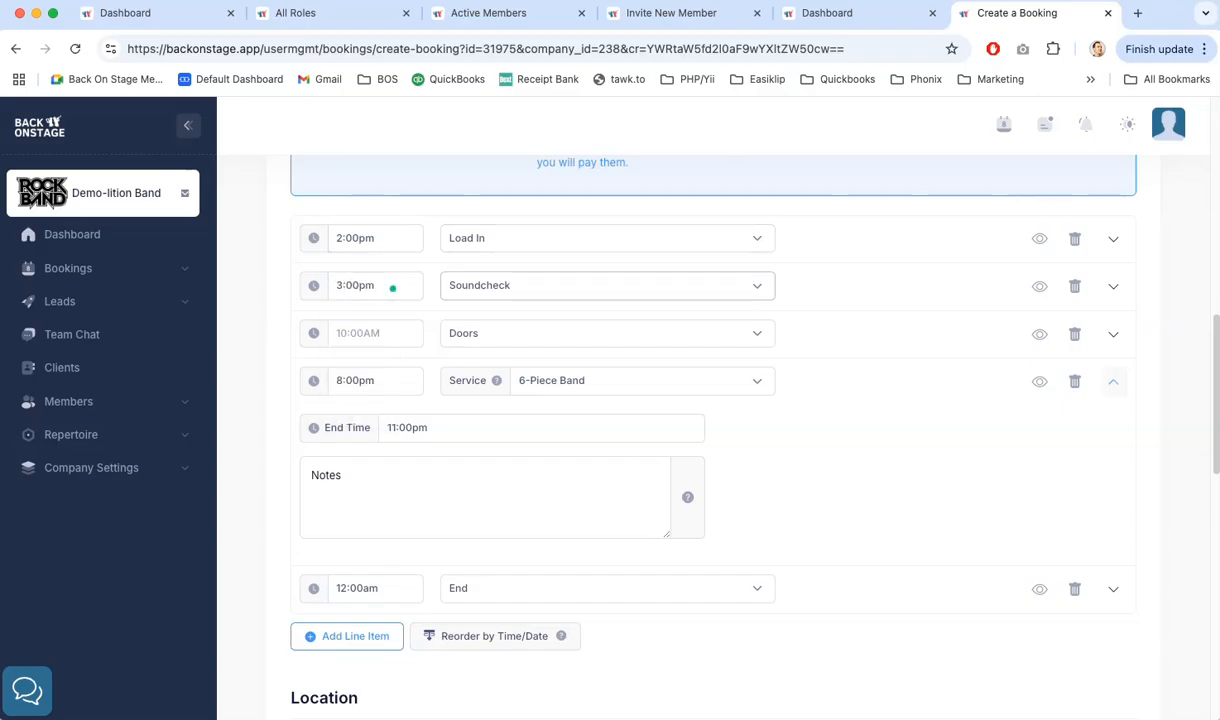
click(378, 341)
text(5)
key(Tab)
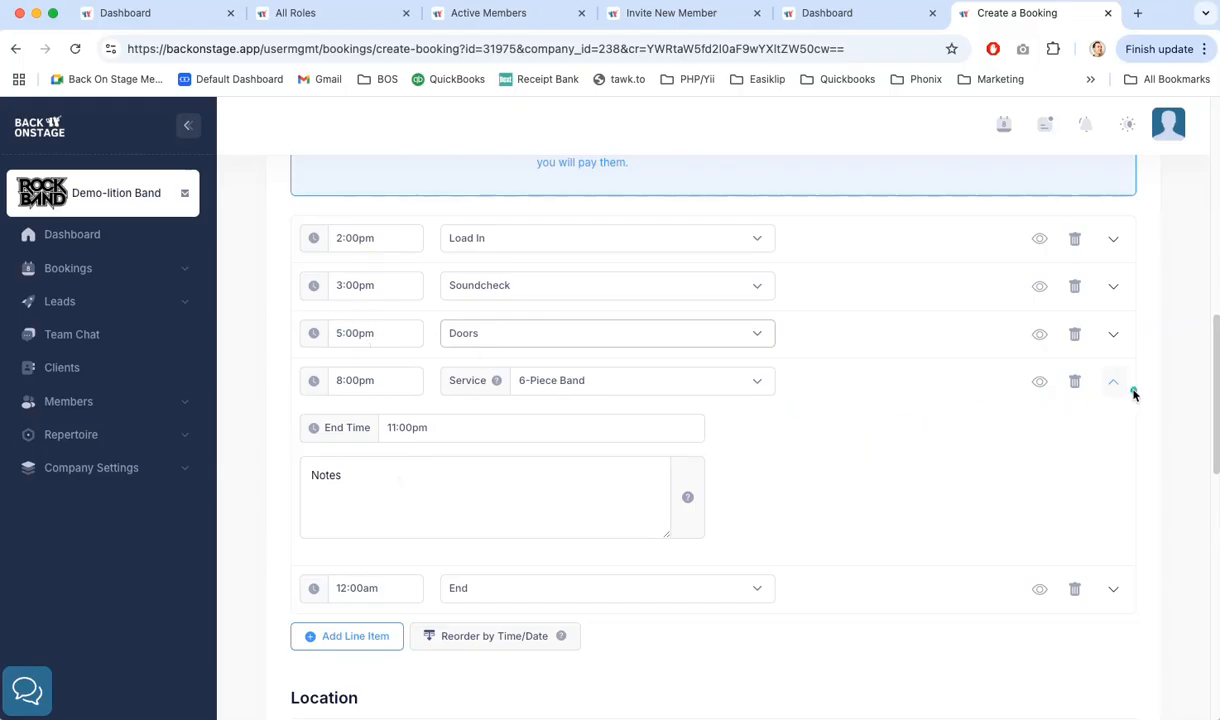
Leave the location and admin sections of the booking as they are and save the booking.
click(1172, 379)
scroll(1172, 379, down, 5)
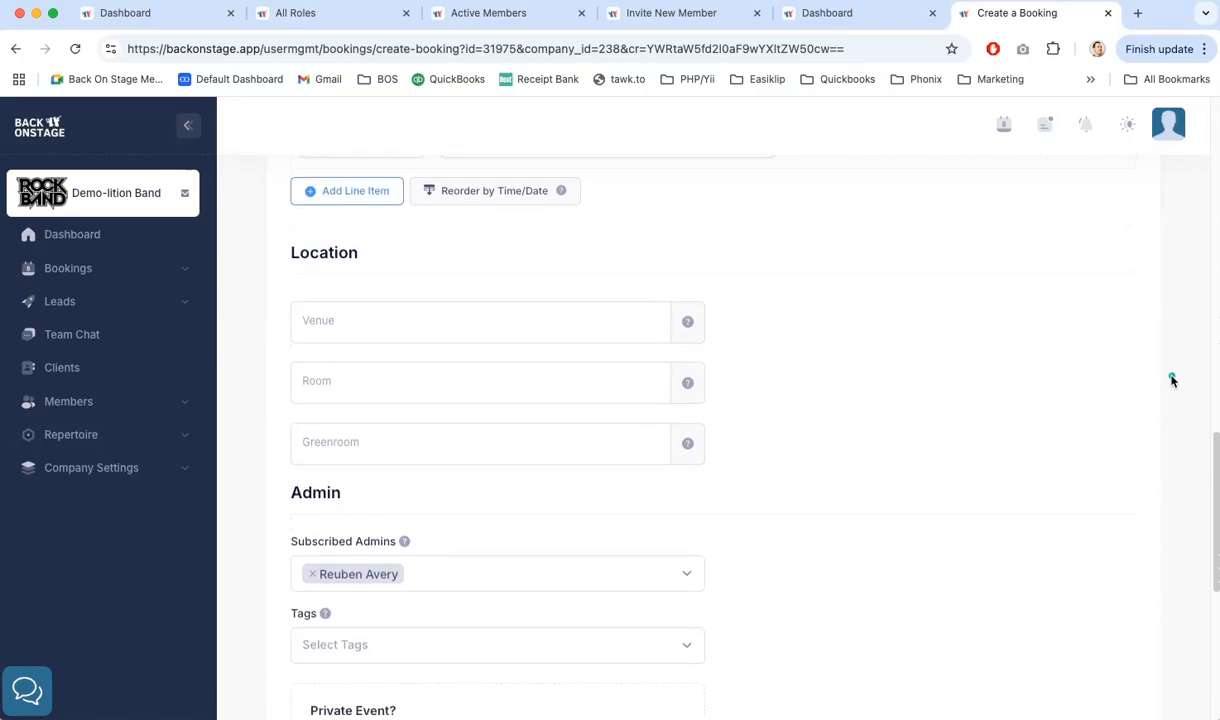
scroll(848, 259, down, 1)
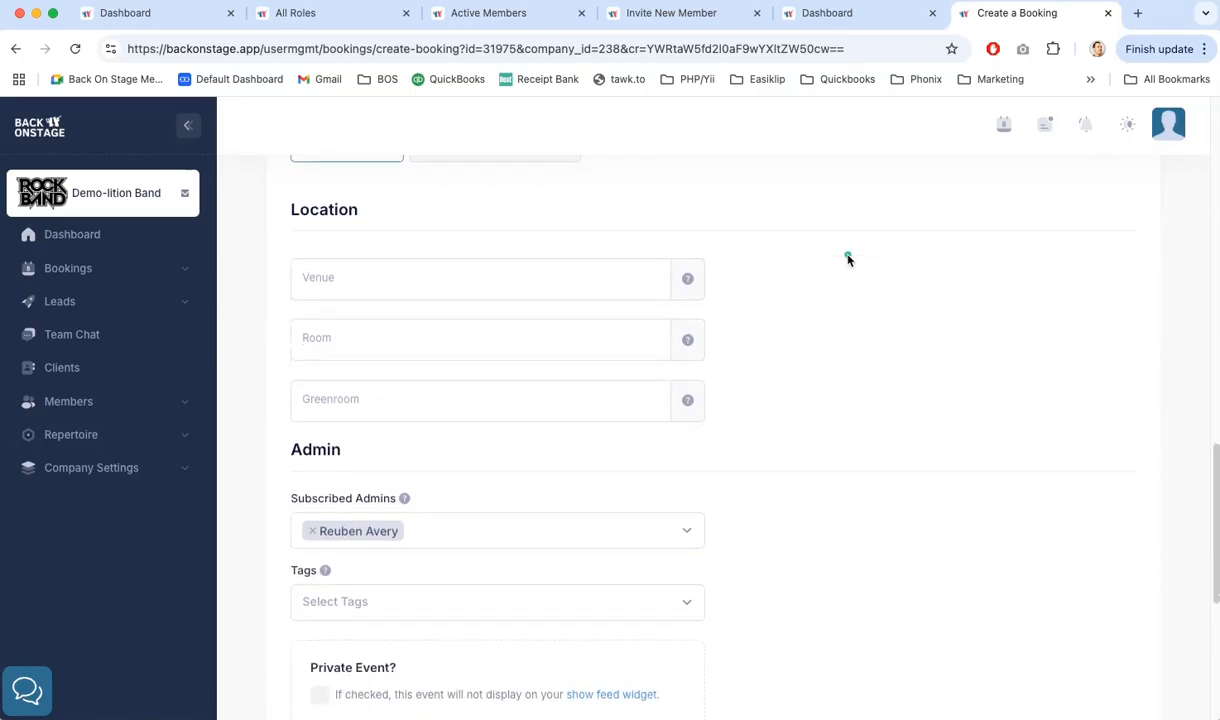
scroll(848, 259, down, 1)
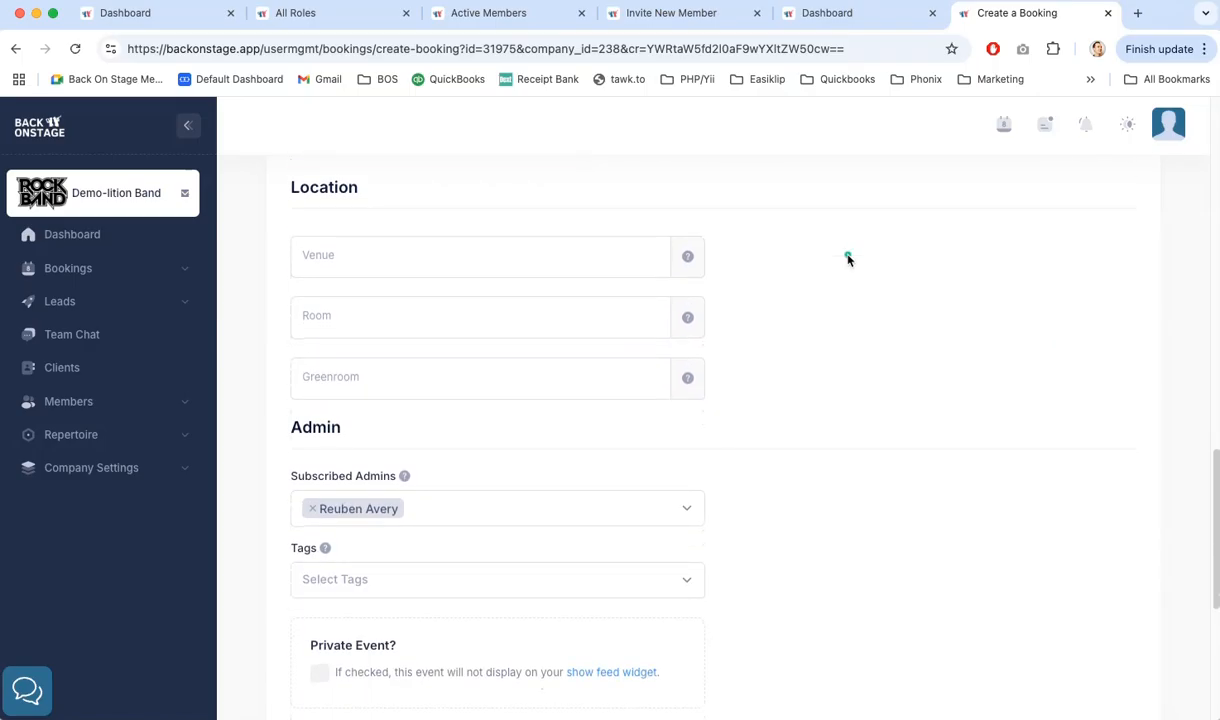
scroll(848, 259, down, 1)
scroll(848, 259, down, 5)
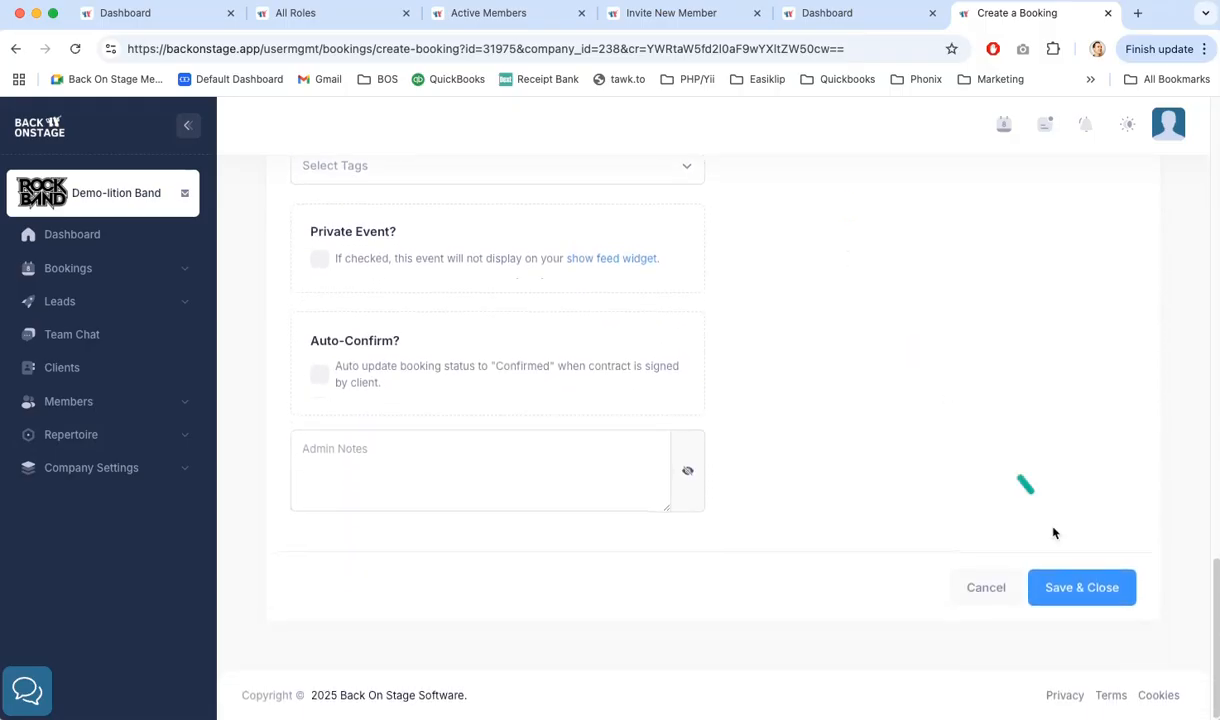
click(1079, 596)
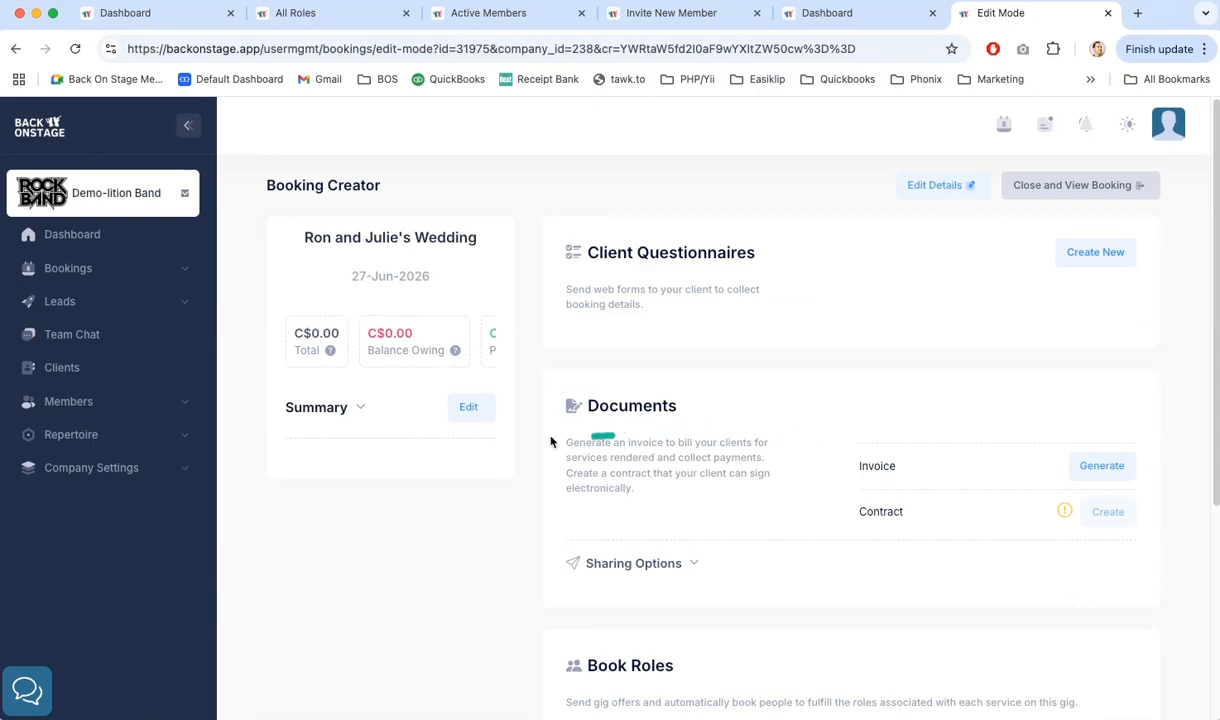
Review the saved booking's summary and schedule, and open the Book Roles roster for the 6-Piece Band service.
scroll(500, 405, down, 1)
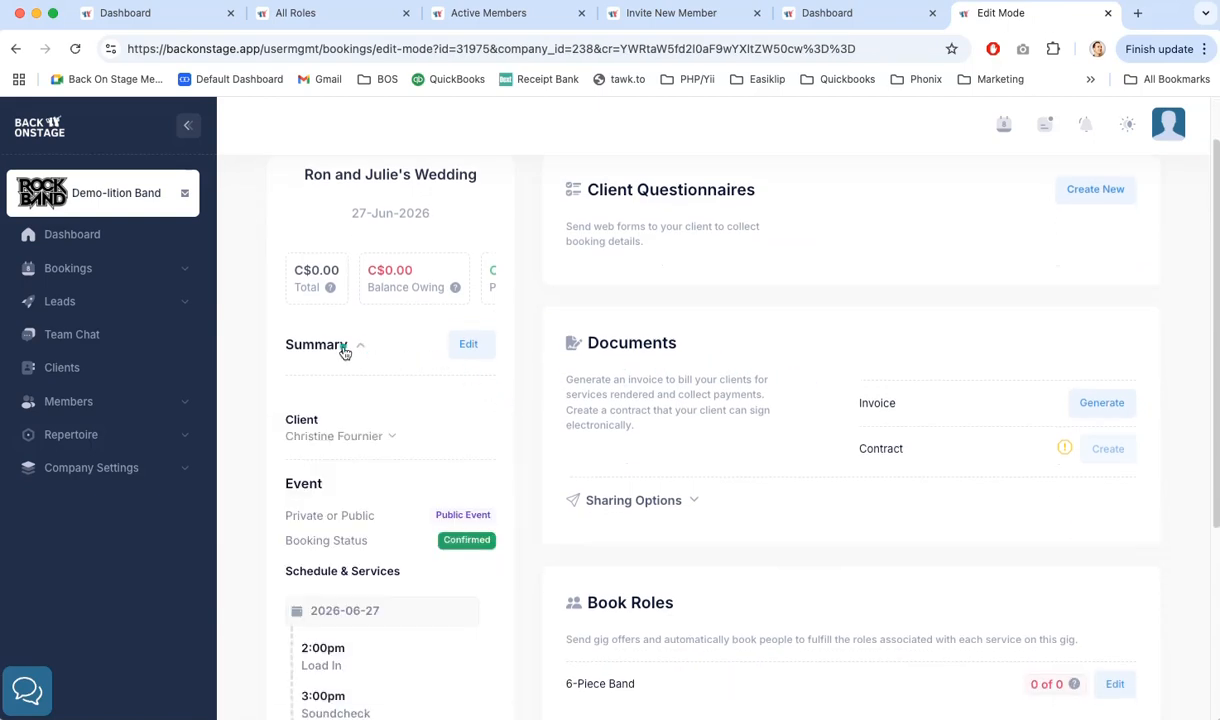
scroll(555, 370, down, 5)
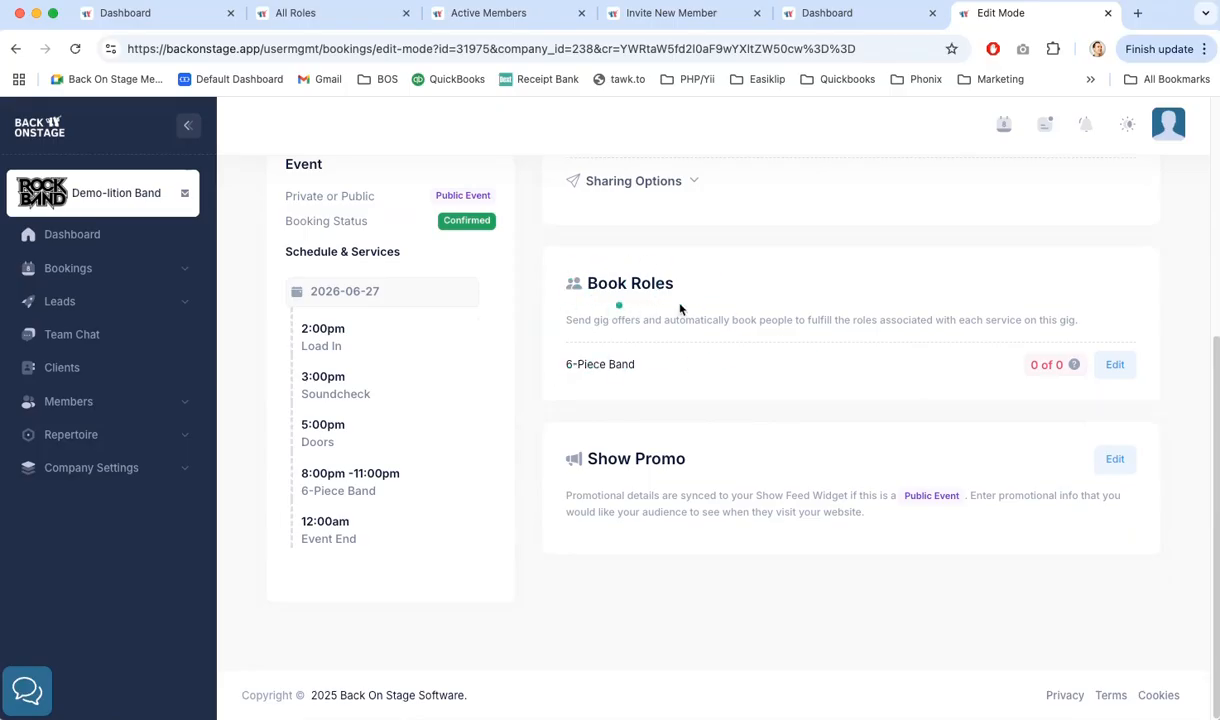
click(1116, 367)
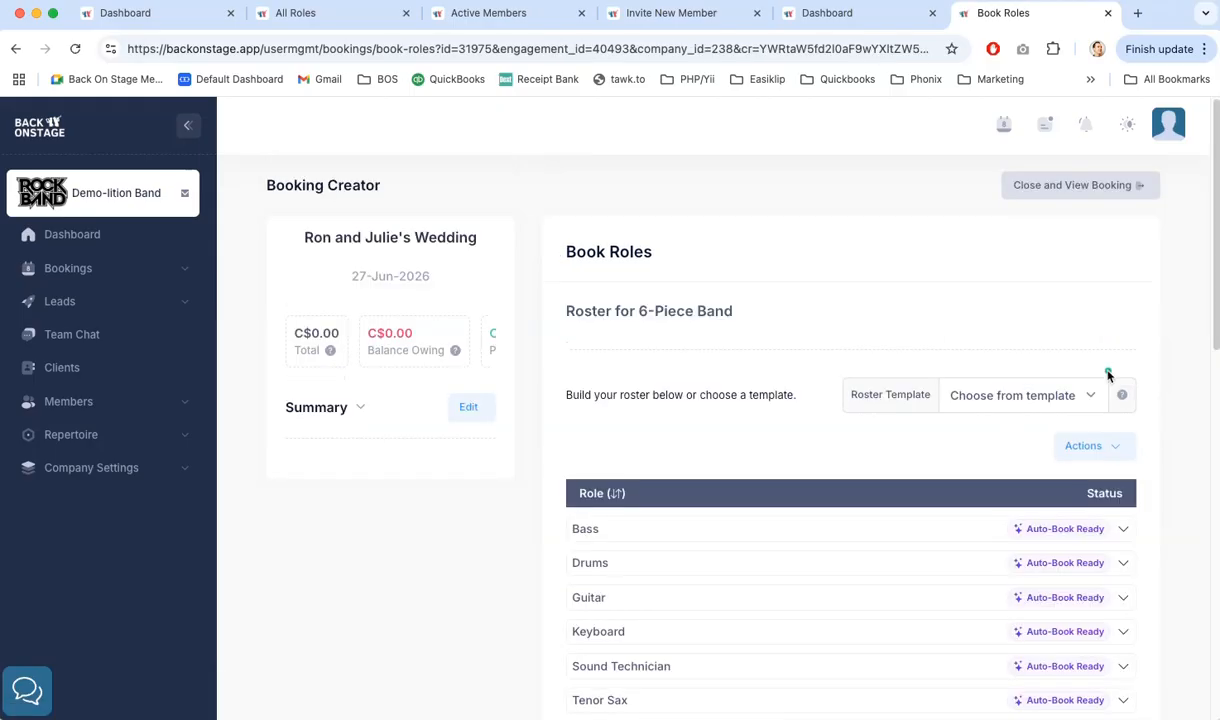
scroll(1100, 350, down, 3)
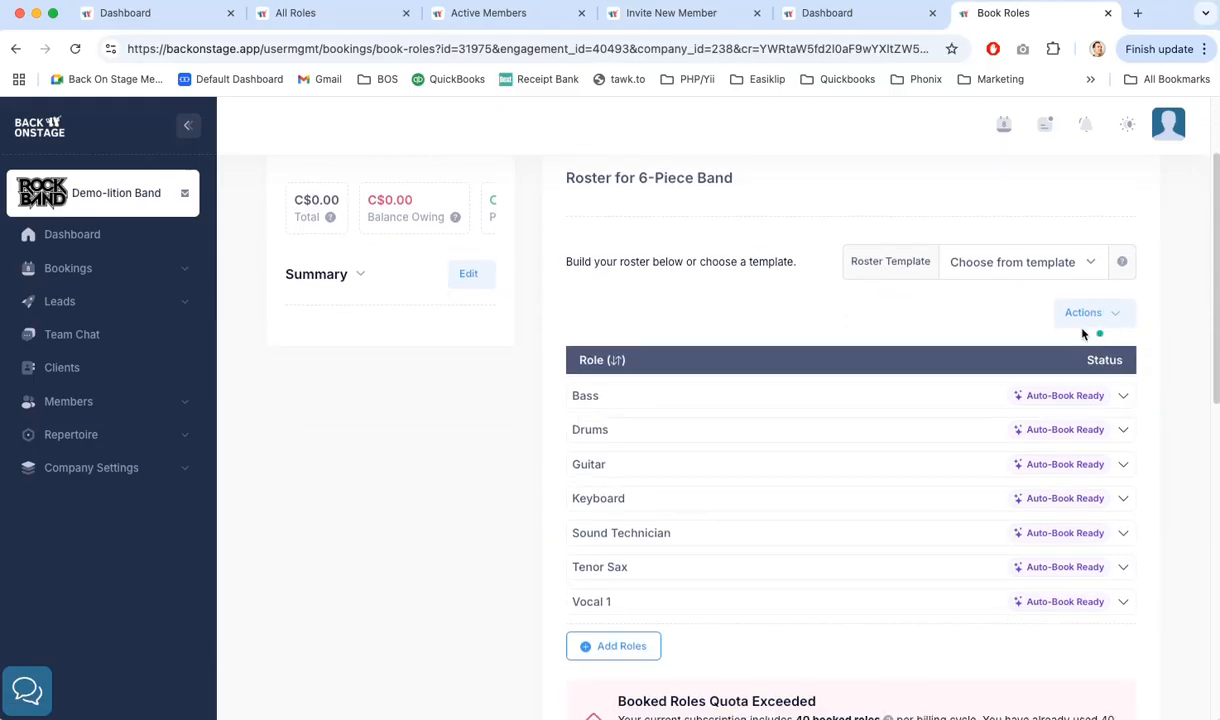
Expand all roles in the 6-Piece Band roster to show their offer settings and call lists.
scroll(965, 322, down, 1)
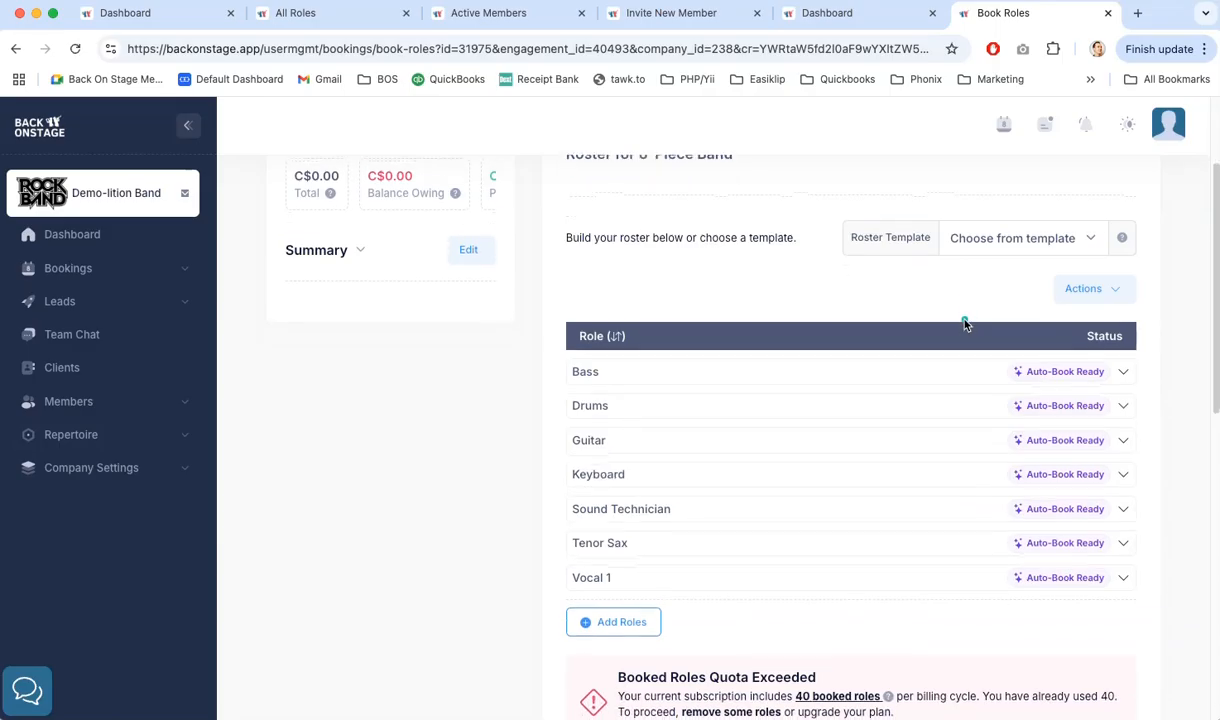
scroll(965, 322, down, 1)
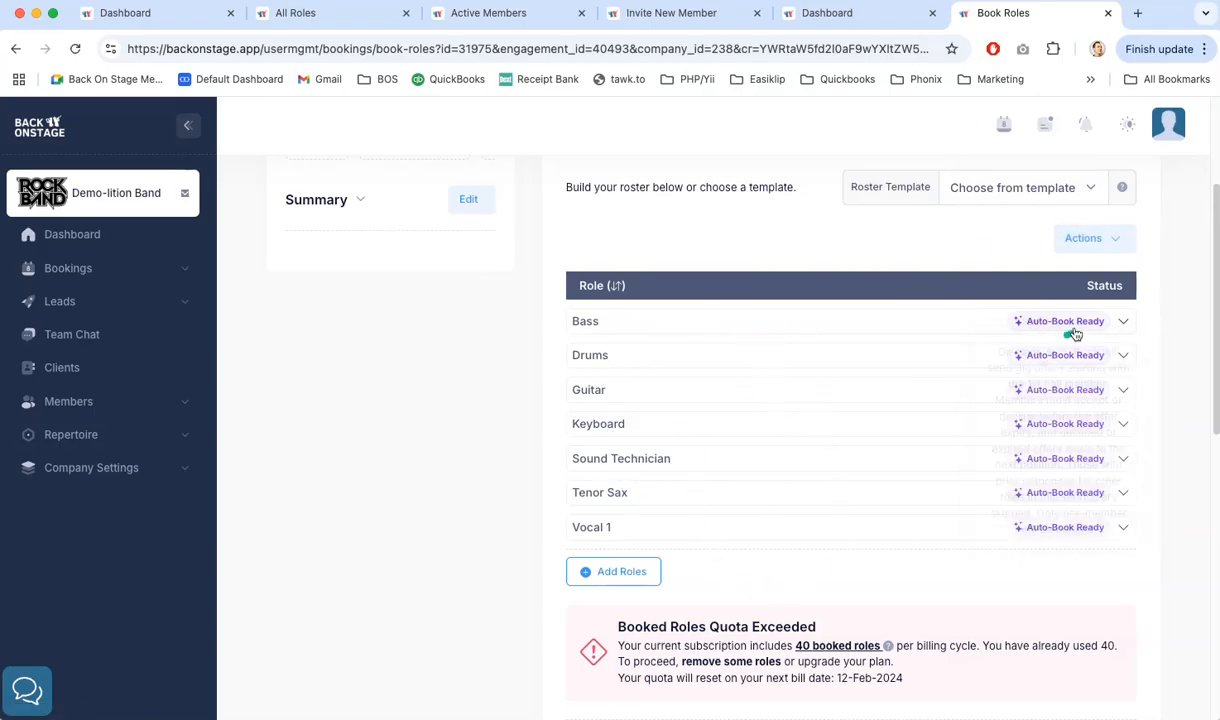
mouse_move(1074, 321)
click(1085, 240)
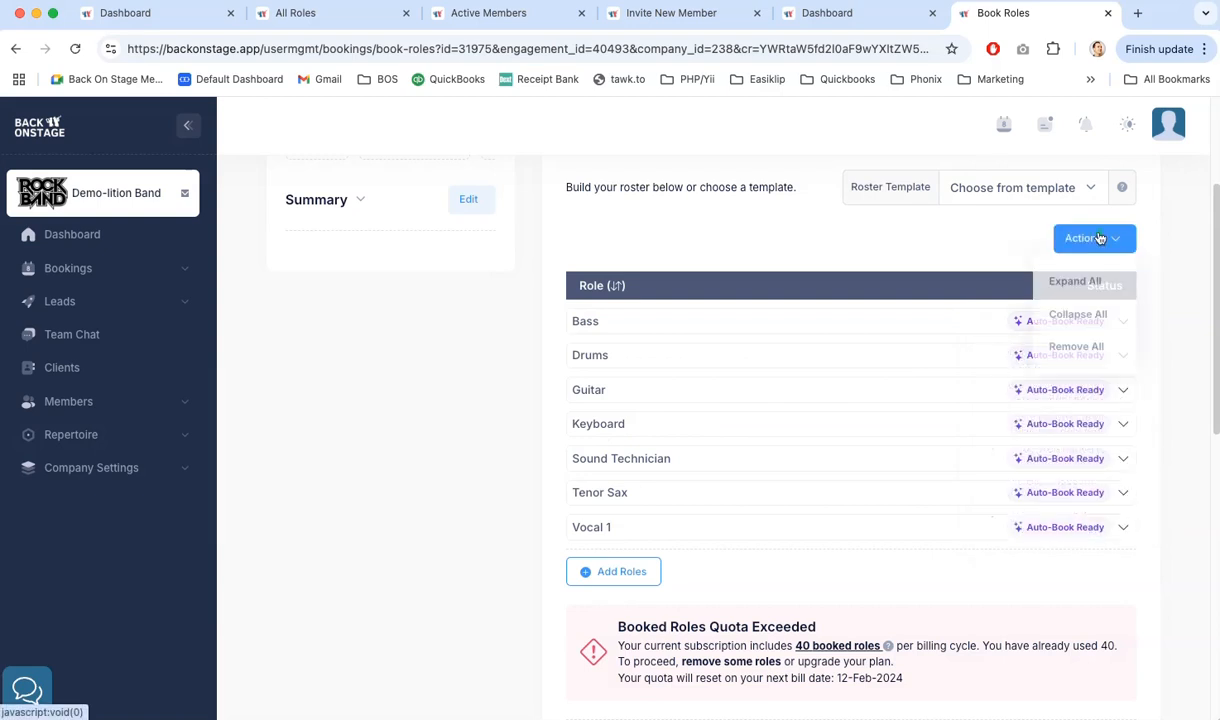
click(1075, 284)
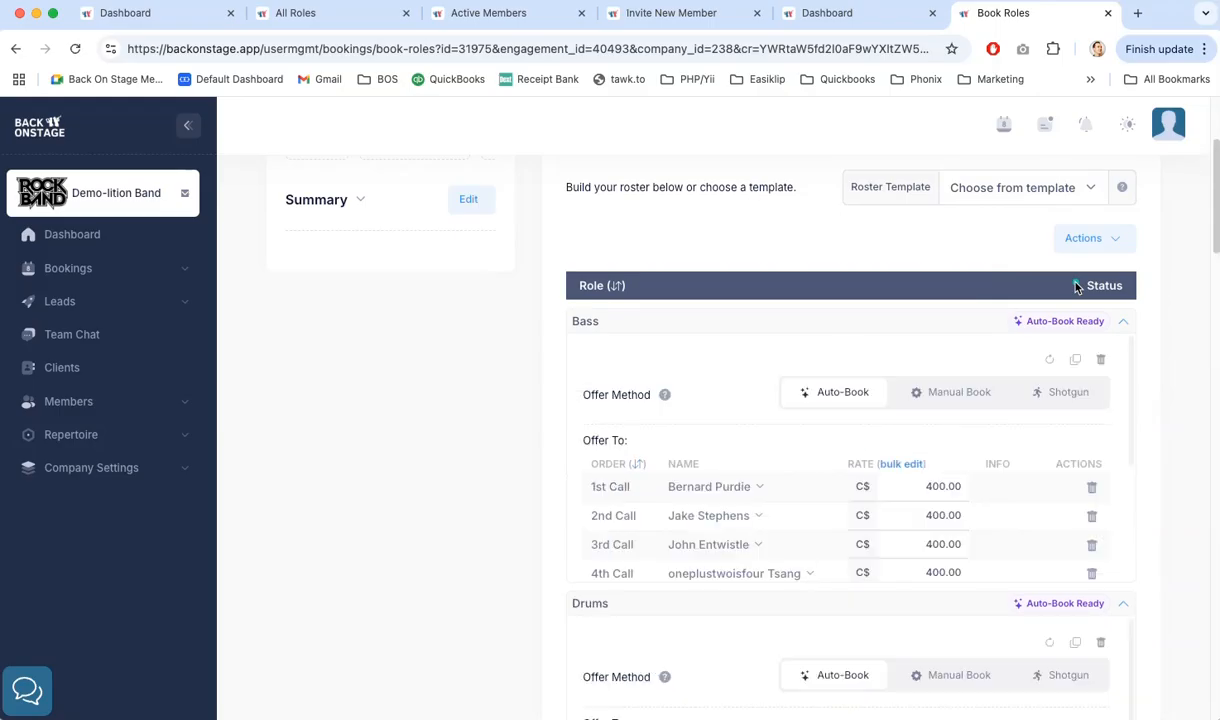
Read the help on the Auto-Book, Manual Book and Shotgun offer methods from the Bass role, and close it.
scroll(850, 300, down, 2)
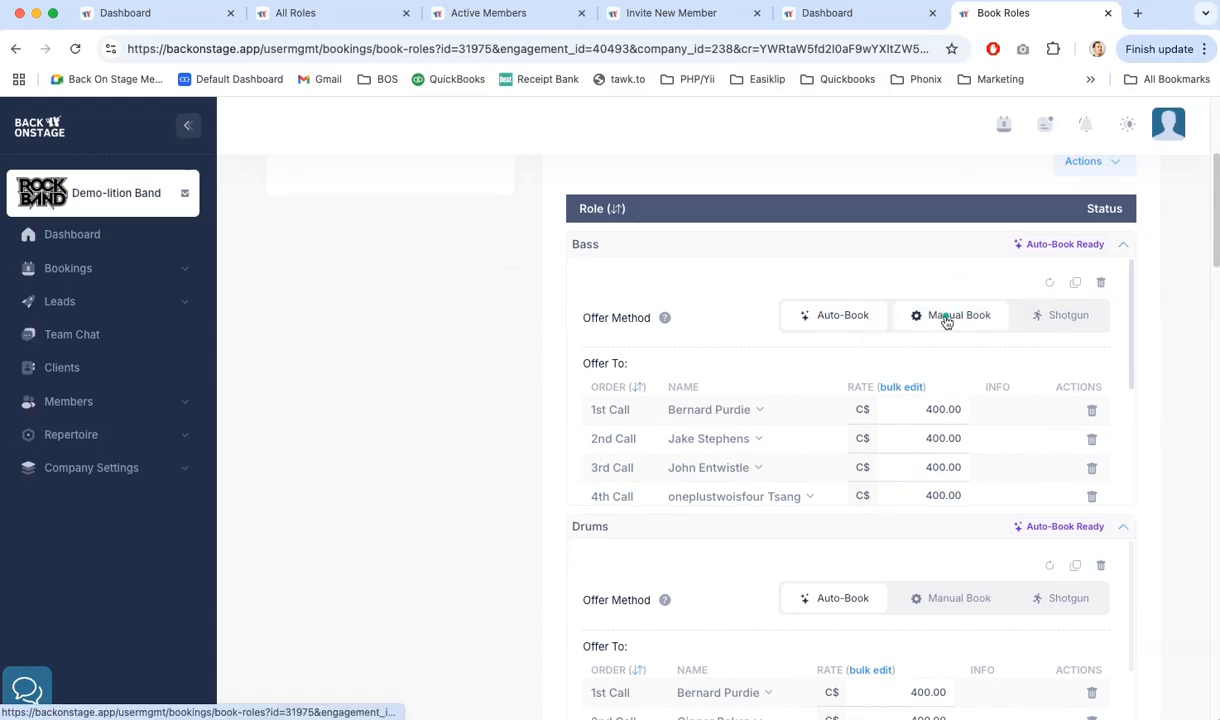
click(665, 319)
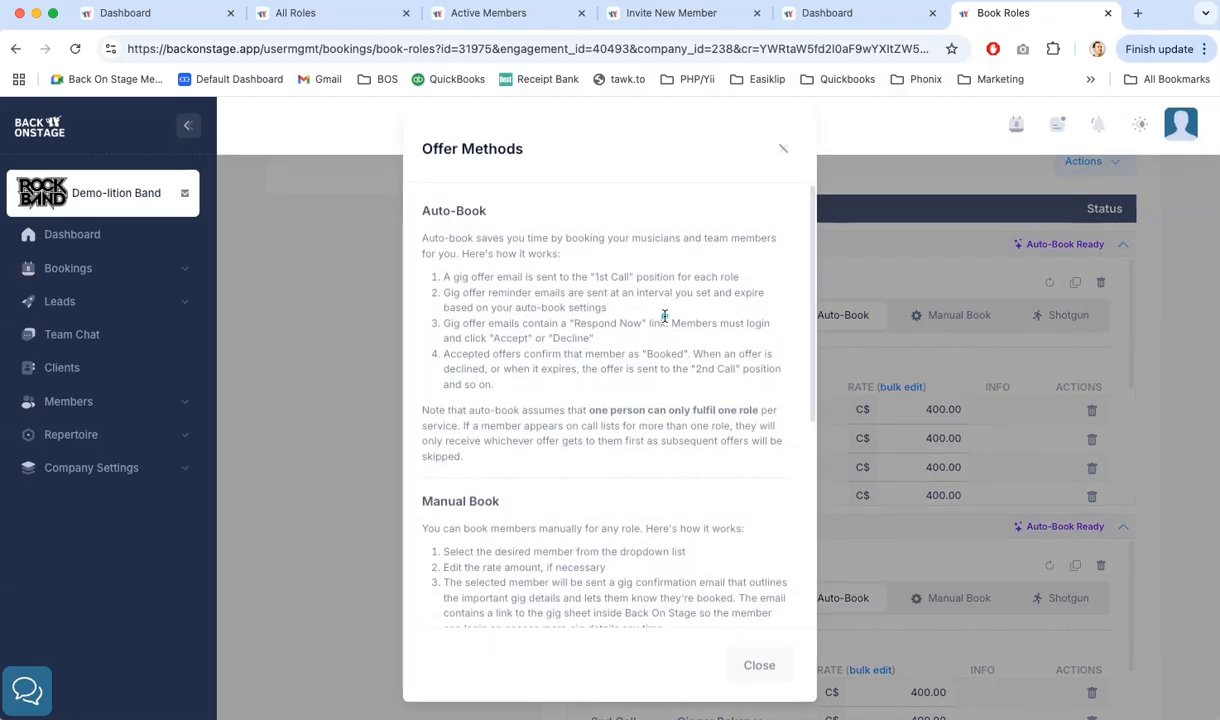
scroll(635, 295, down, 5)
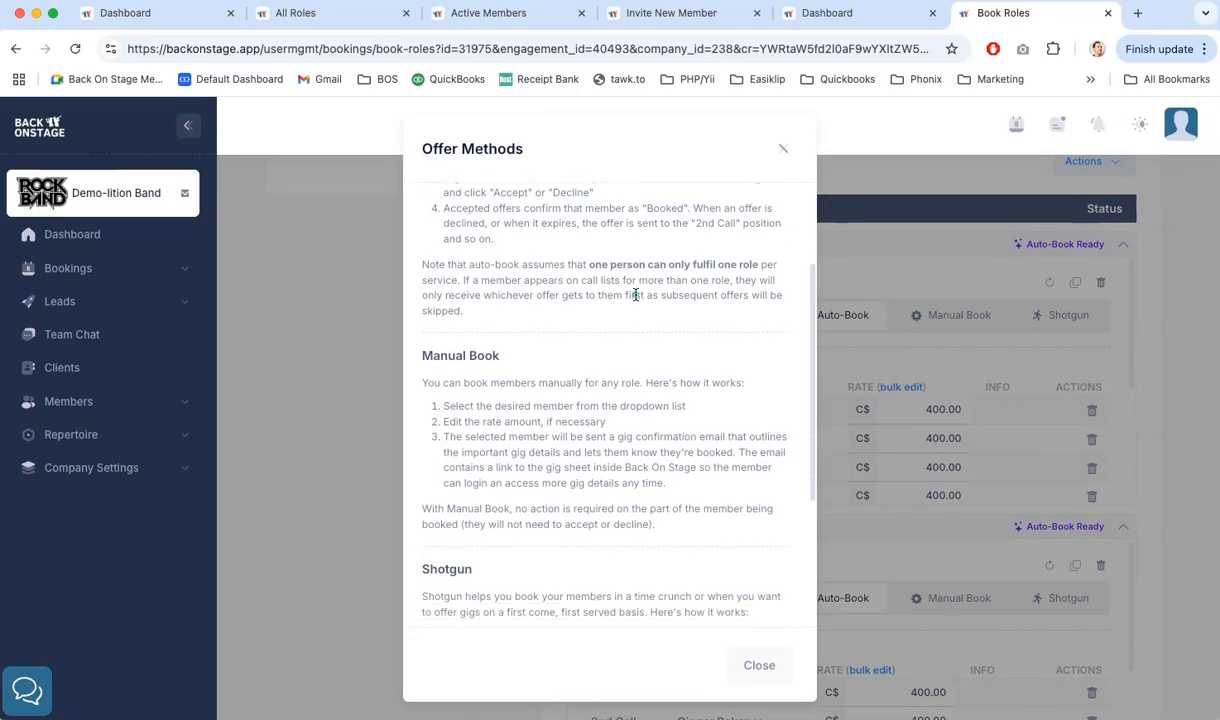
scroll(635, 295, down, 1)
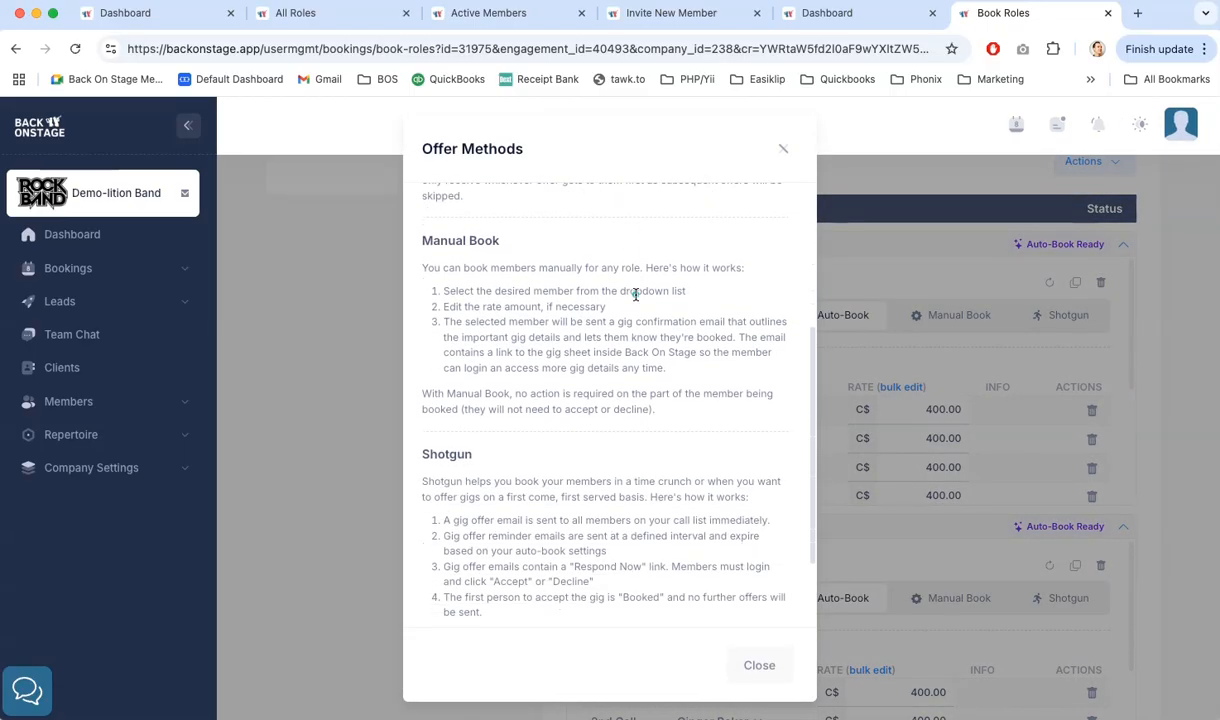
click(780, 149)
Look through the Bass role's call list and open the reminder settings for its gig offers.
scroll(755, 332, down, 2)
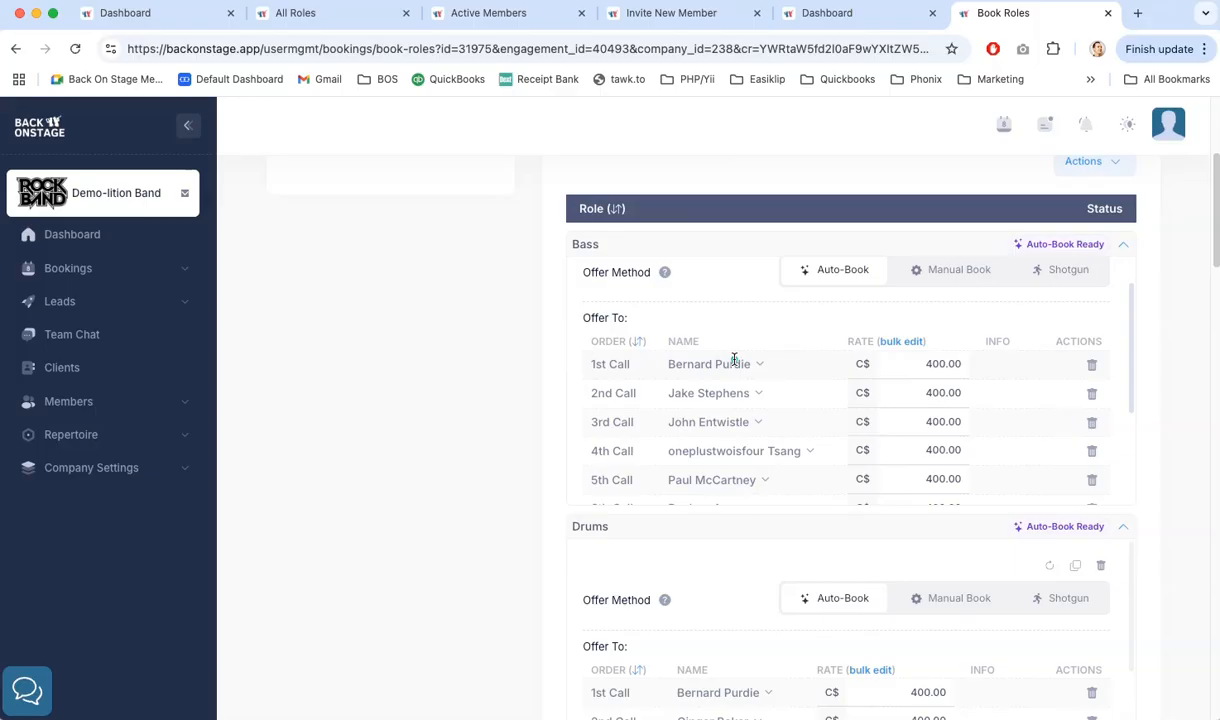
scroll(733, 359, up, 2)
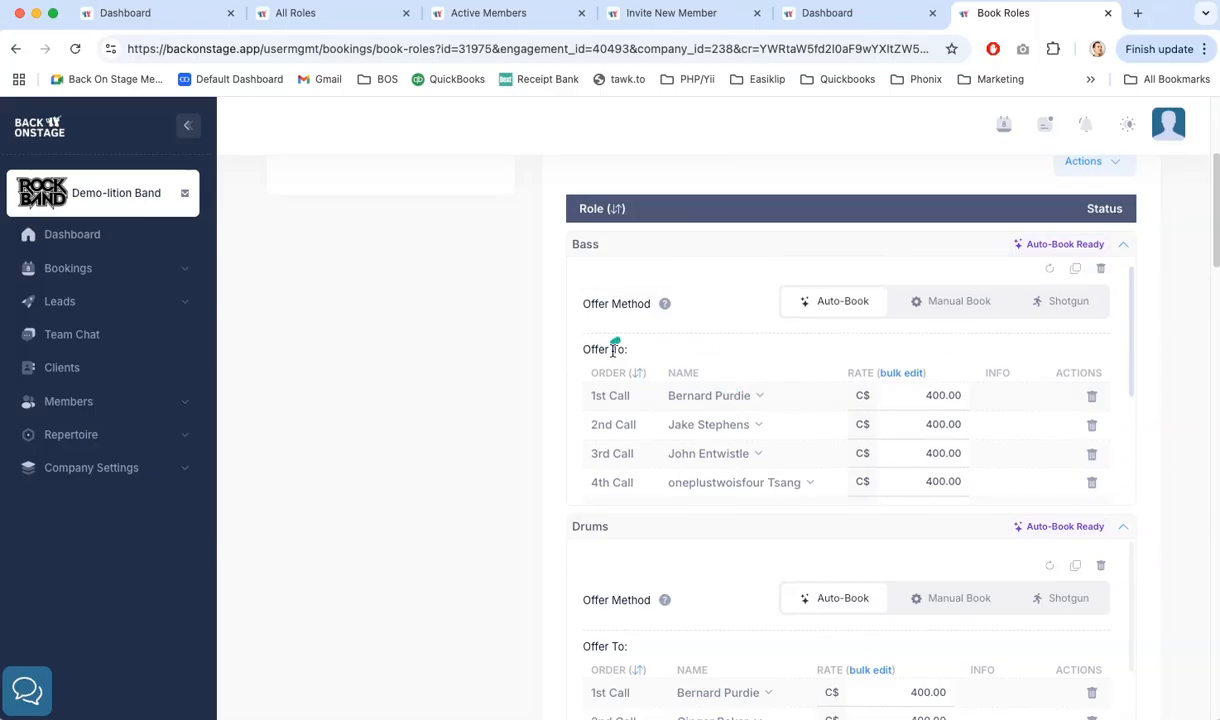
scroll(617, 345, up, 1)
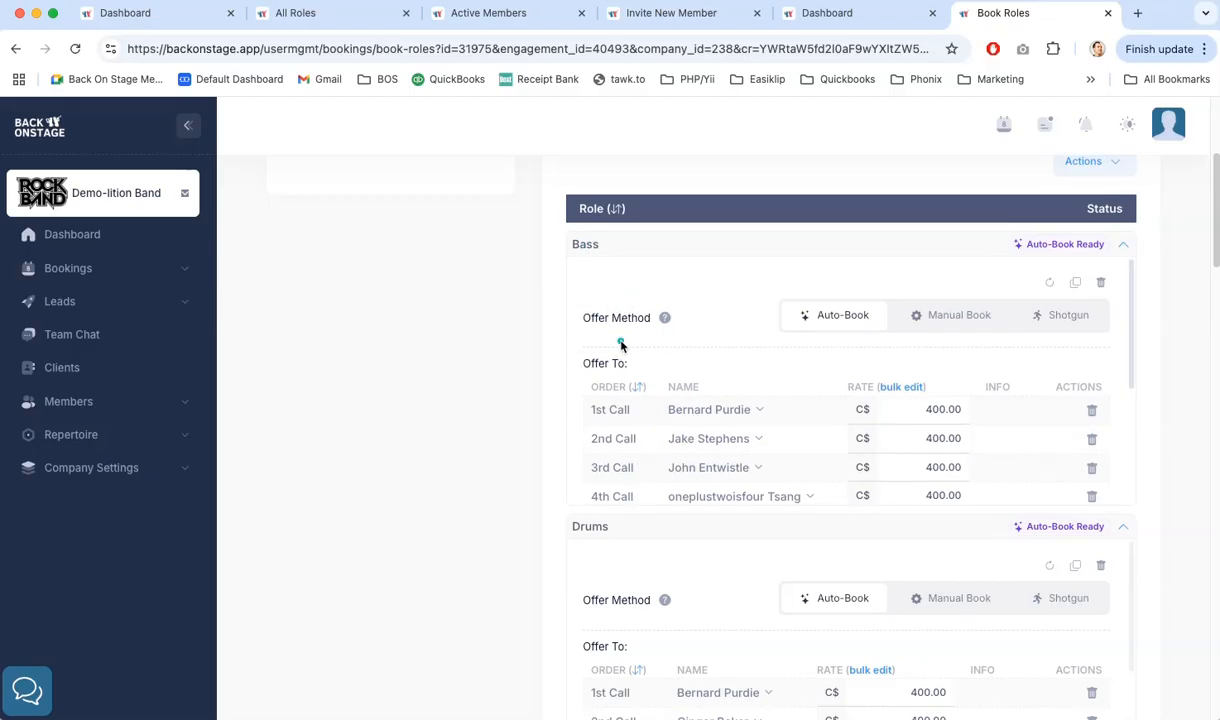
scroll(620, 344, down, 5)
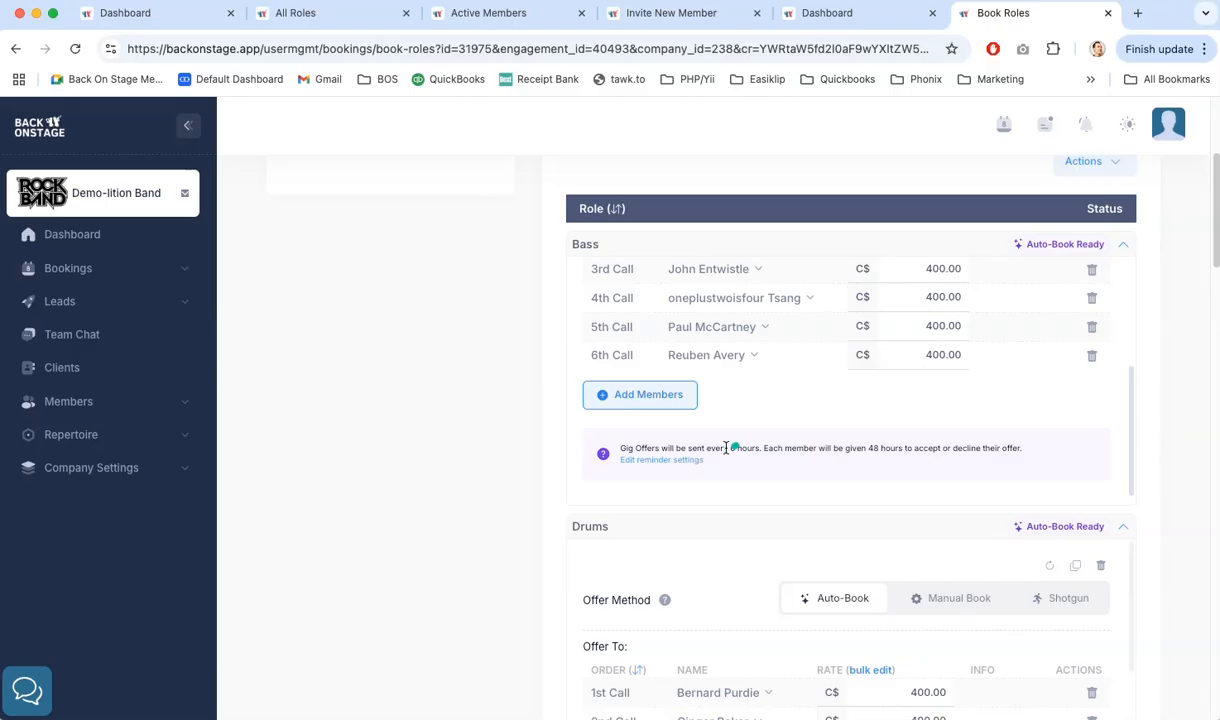
click(683, 460)
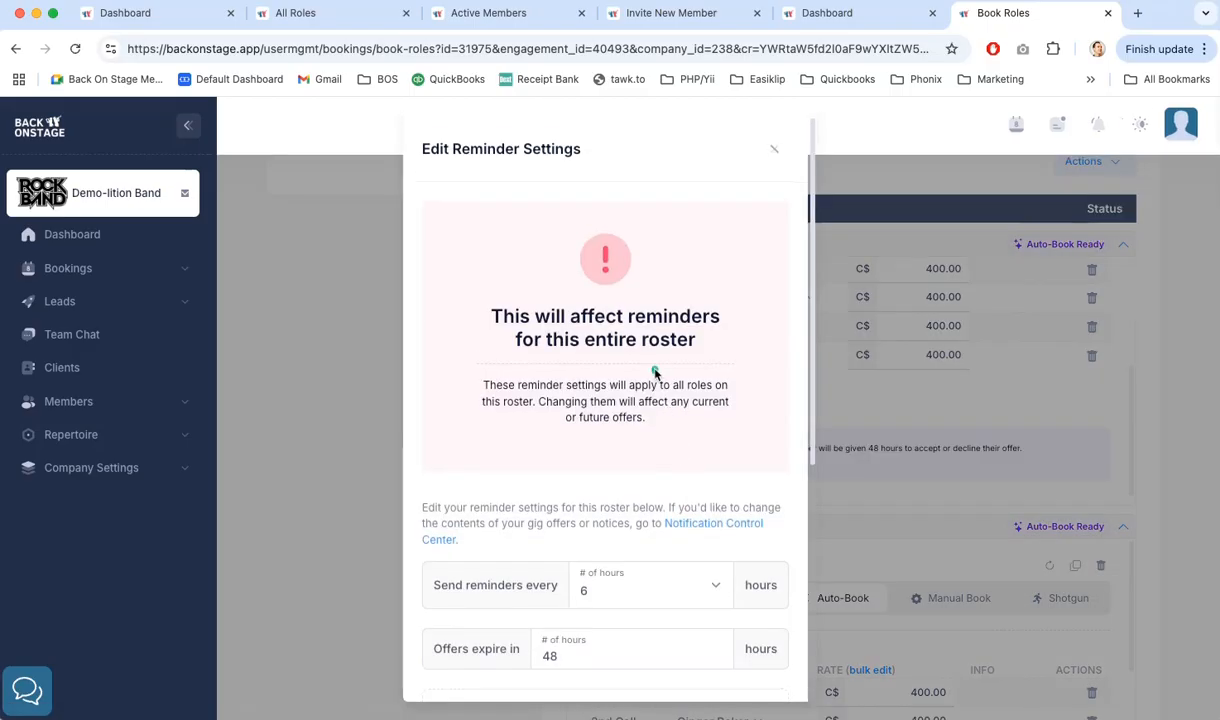
Examine the reminder interval choices, offer expiry and final reminder options, and close the reminder settings without changing them.
scroll(653, 370, down, 5)
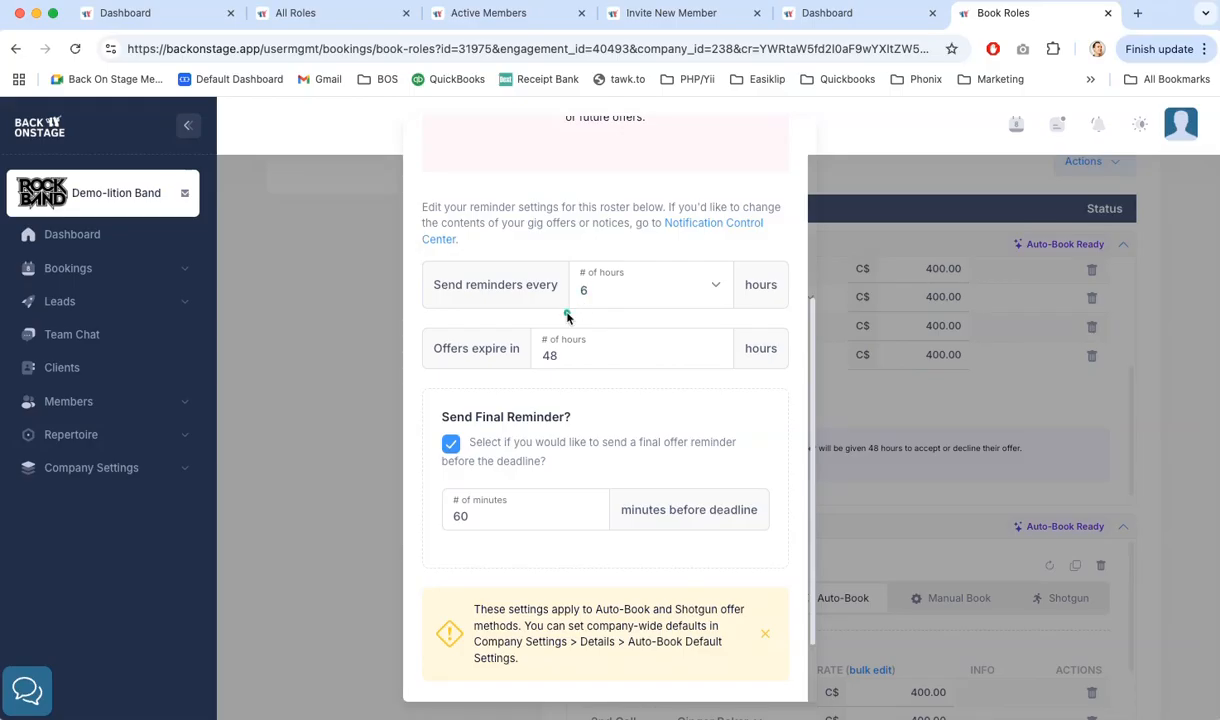
click(592, 284)
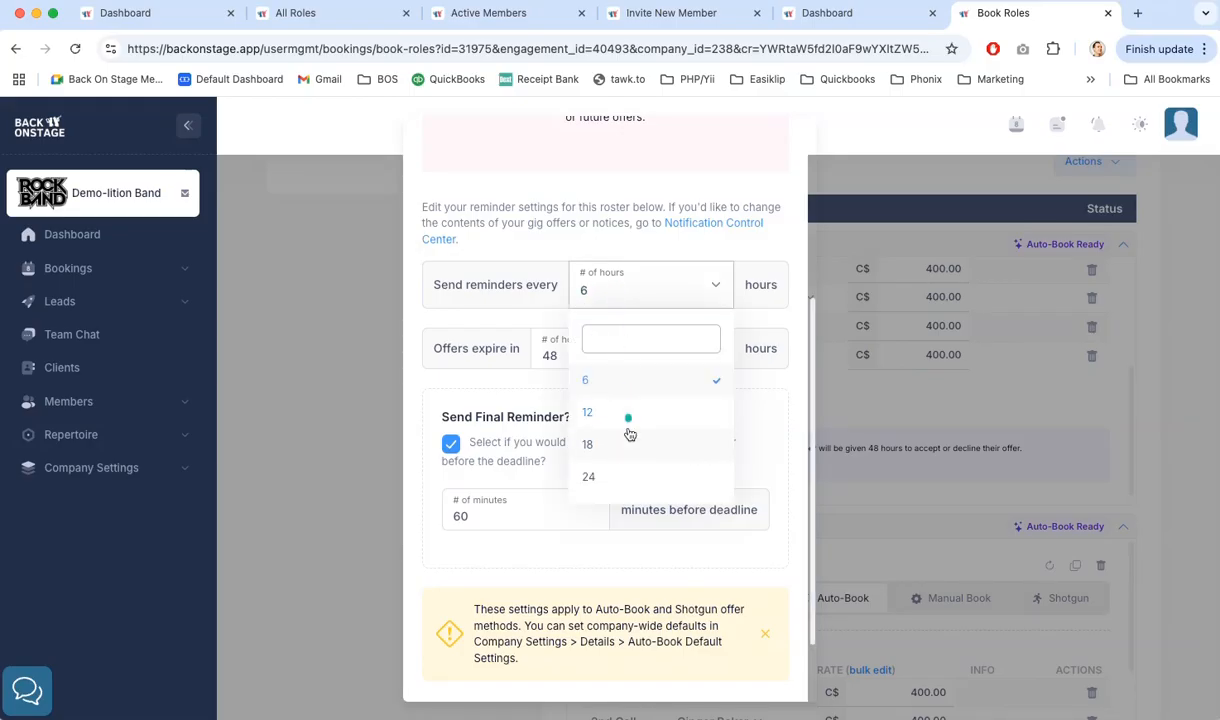
click(517, 389)
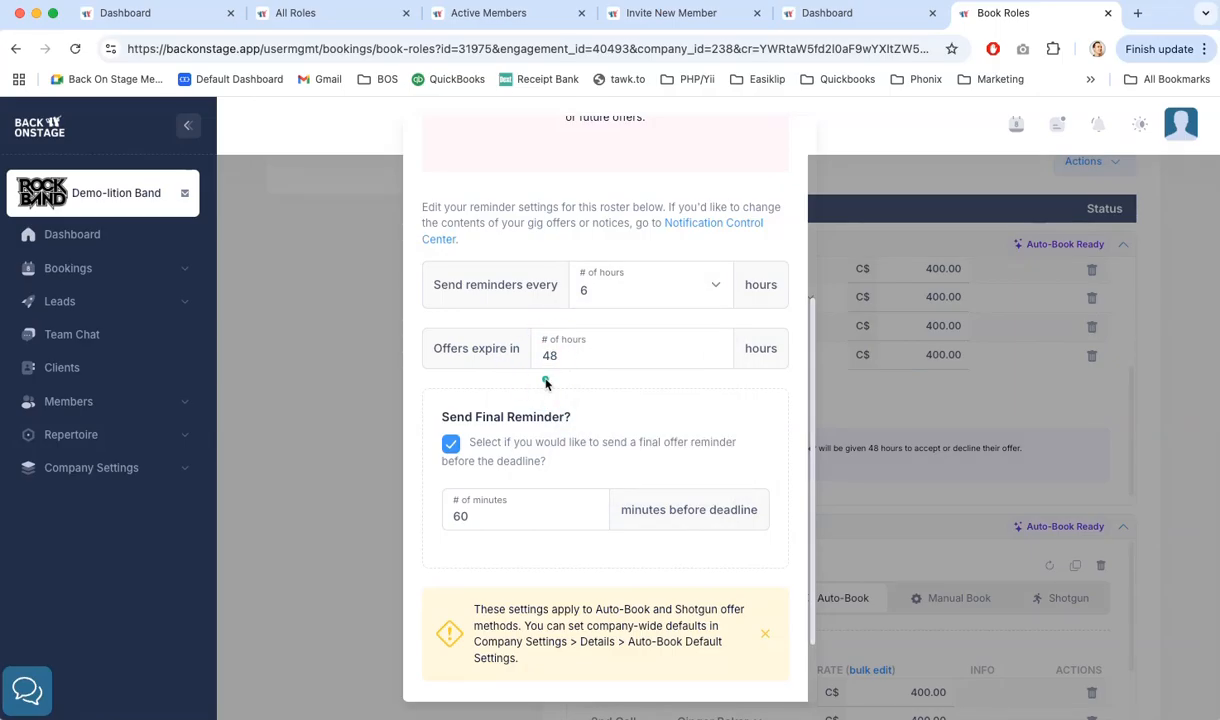
click(612, 293)
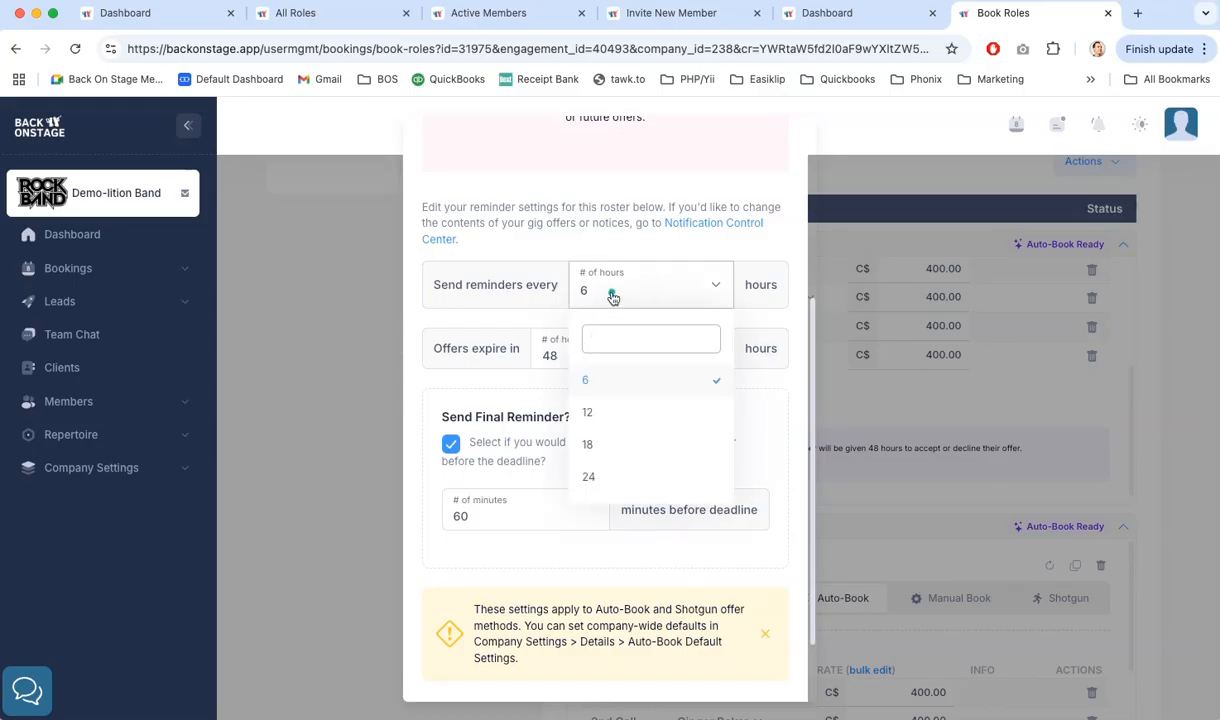
click(518, 332)
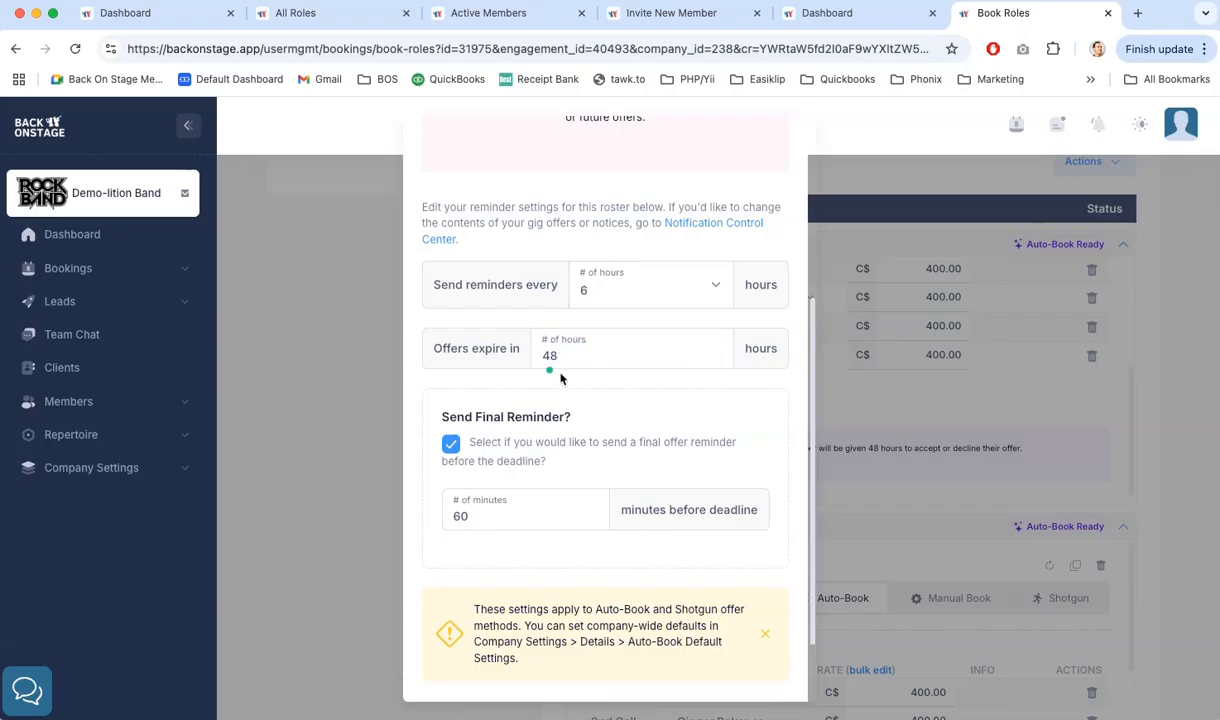
scroll(588, 383, down, 1)
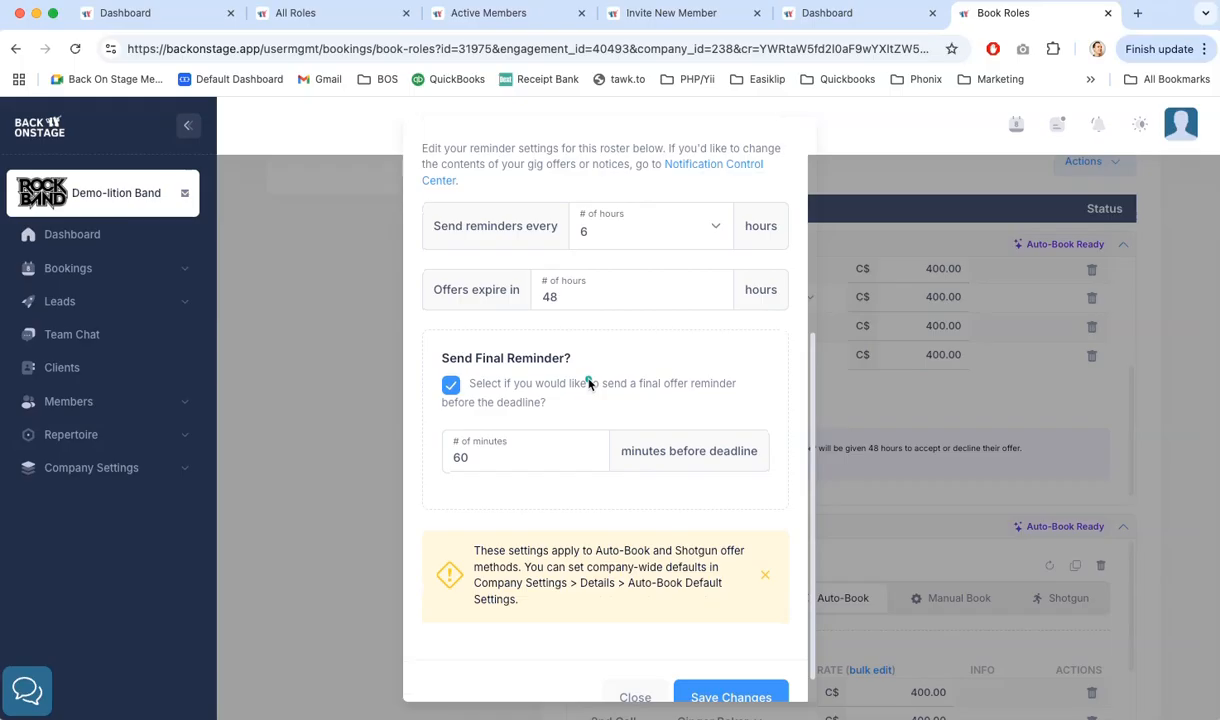
scroll(588, 383, up, 5)
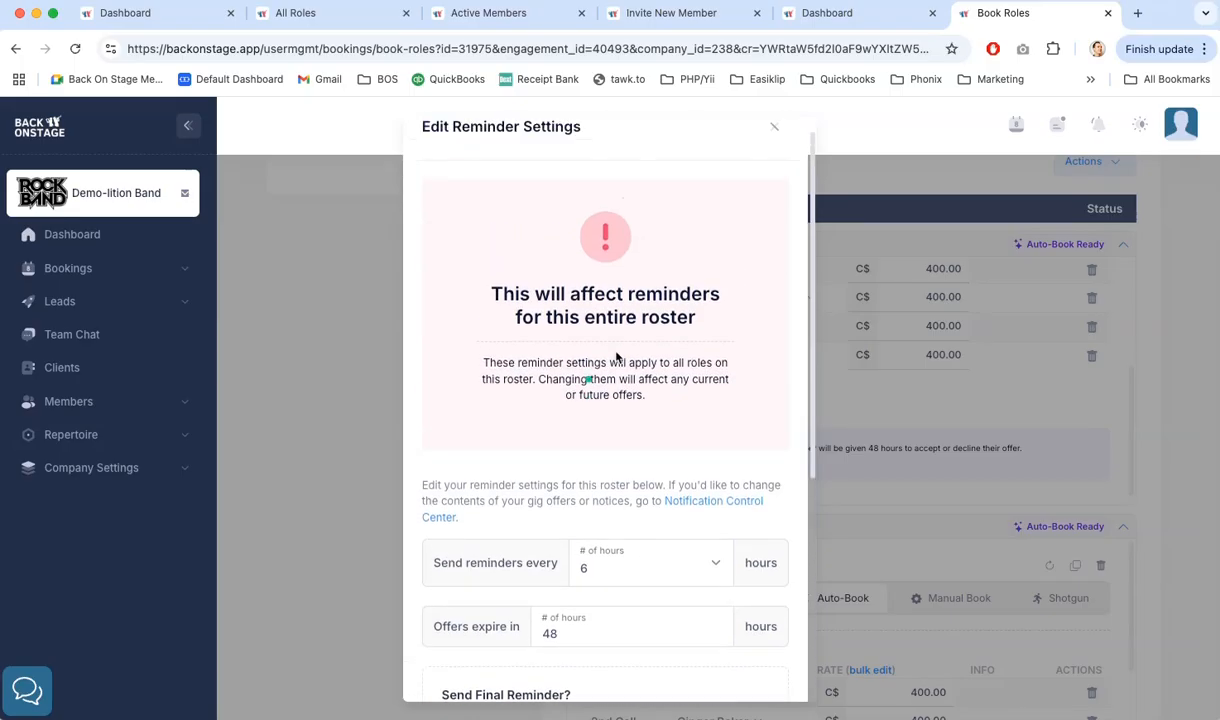
click(773, 125)
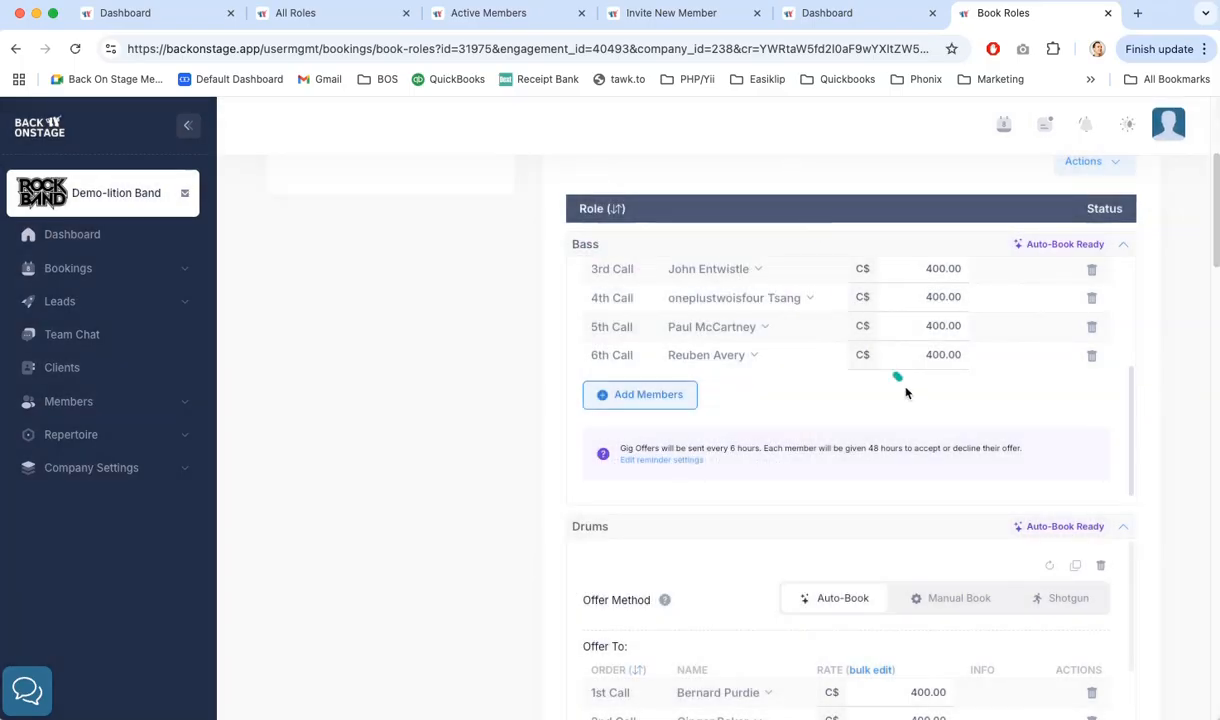
Swap the first-call and second-call members in the Bass call order and save it as the default order.
scroll(907, 390, up, 3)
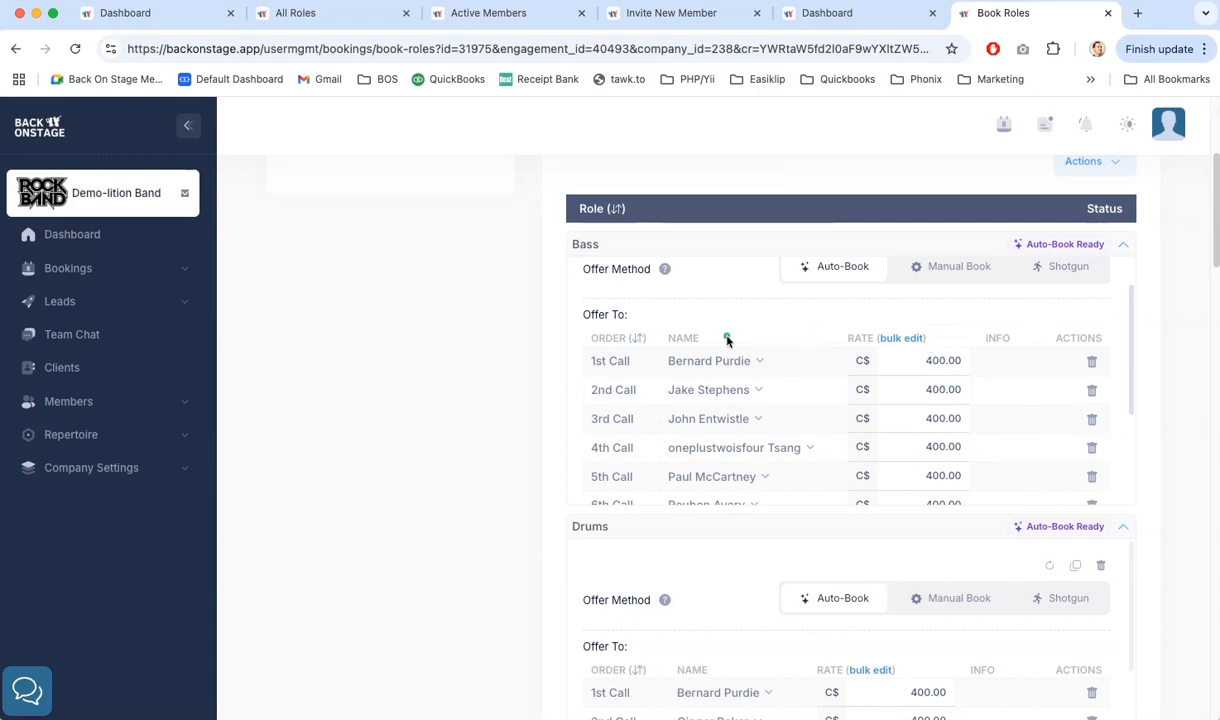
scroll(727, 338, up, 1)
scroll(727, 338, down, 1)
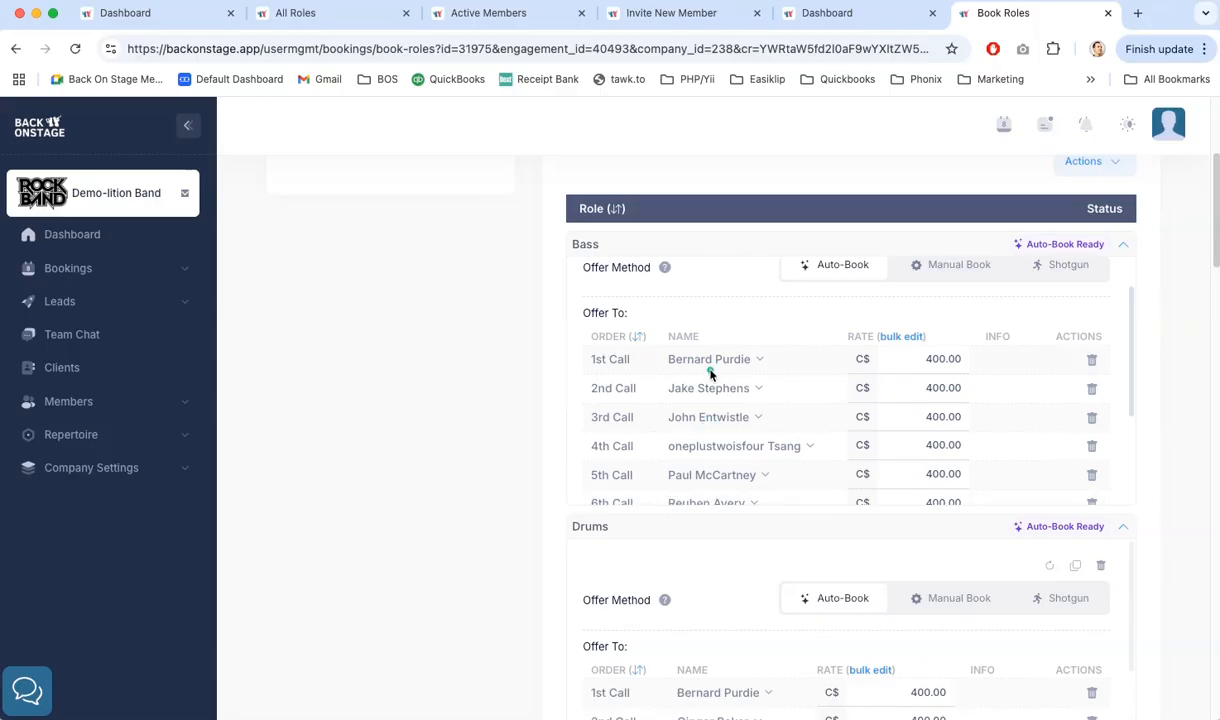
scroll(711, 373, down, 1)
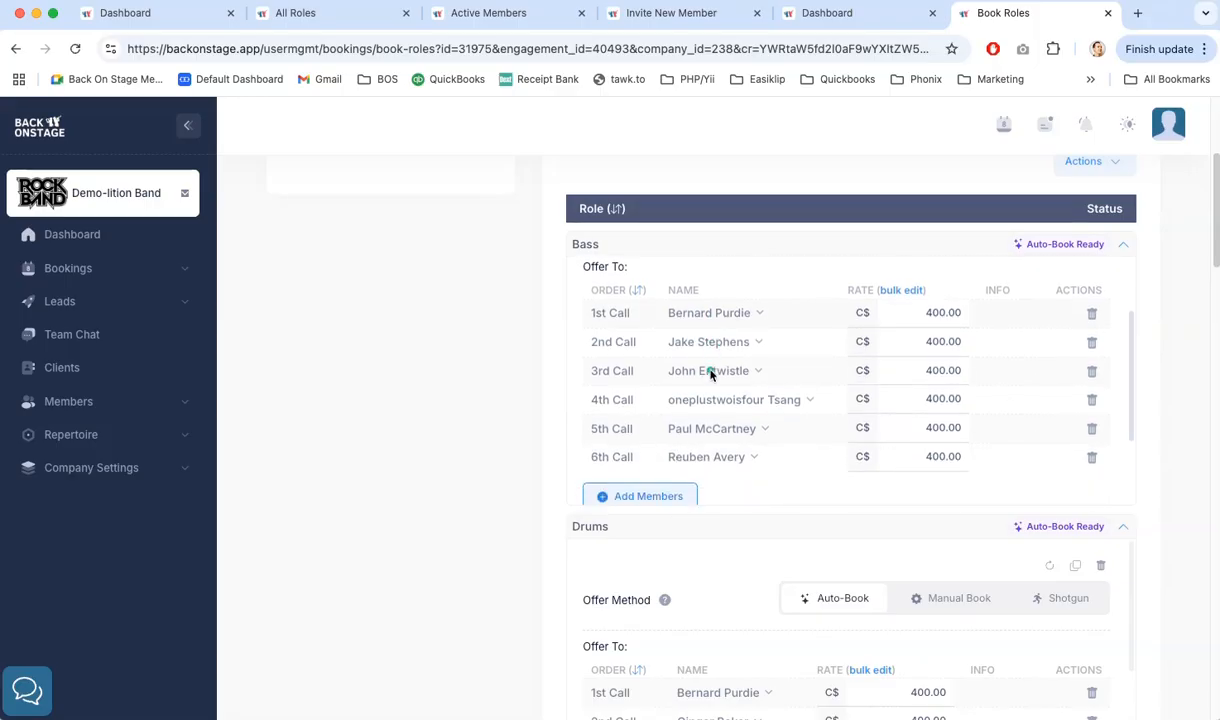
scroll(711, 370, up, 1)
scroll(711, 367, down, 1)
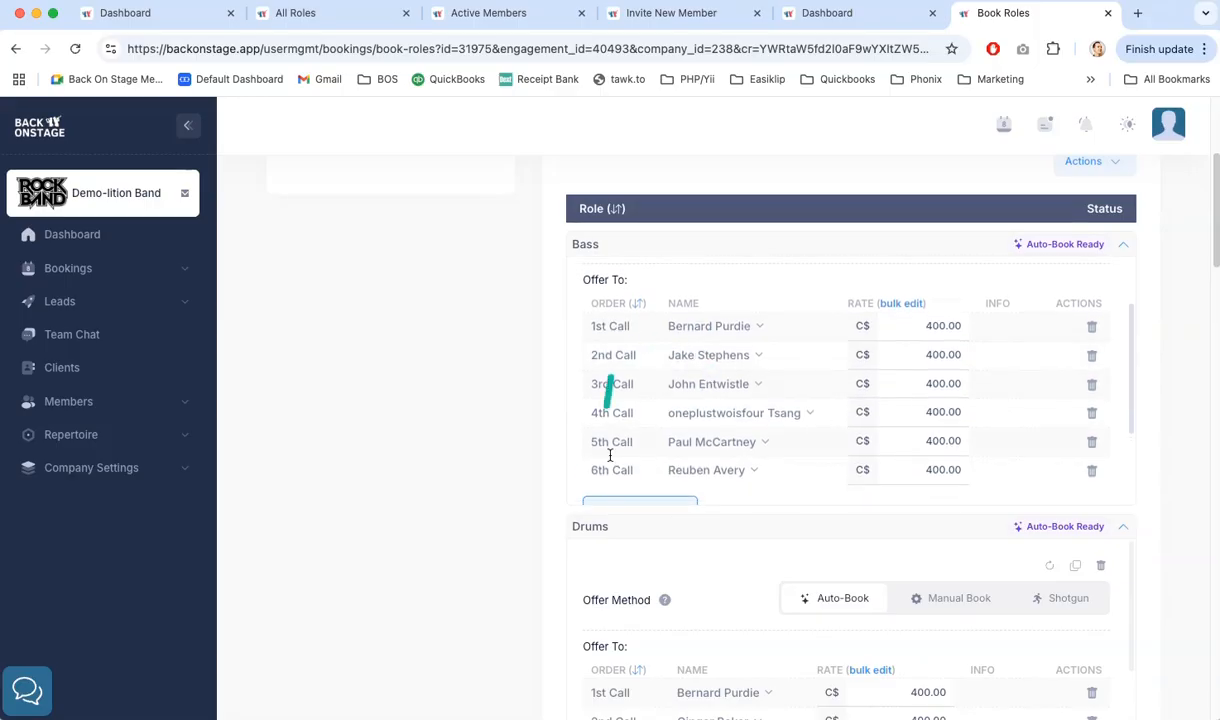
click(637, 304)
drag(764, 287, 722, 291)
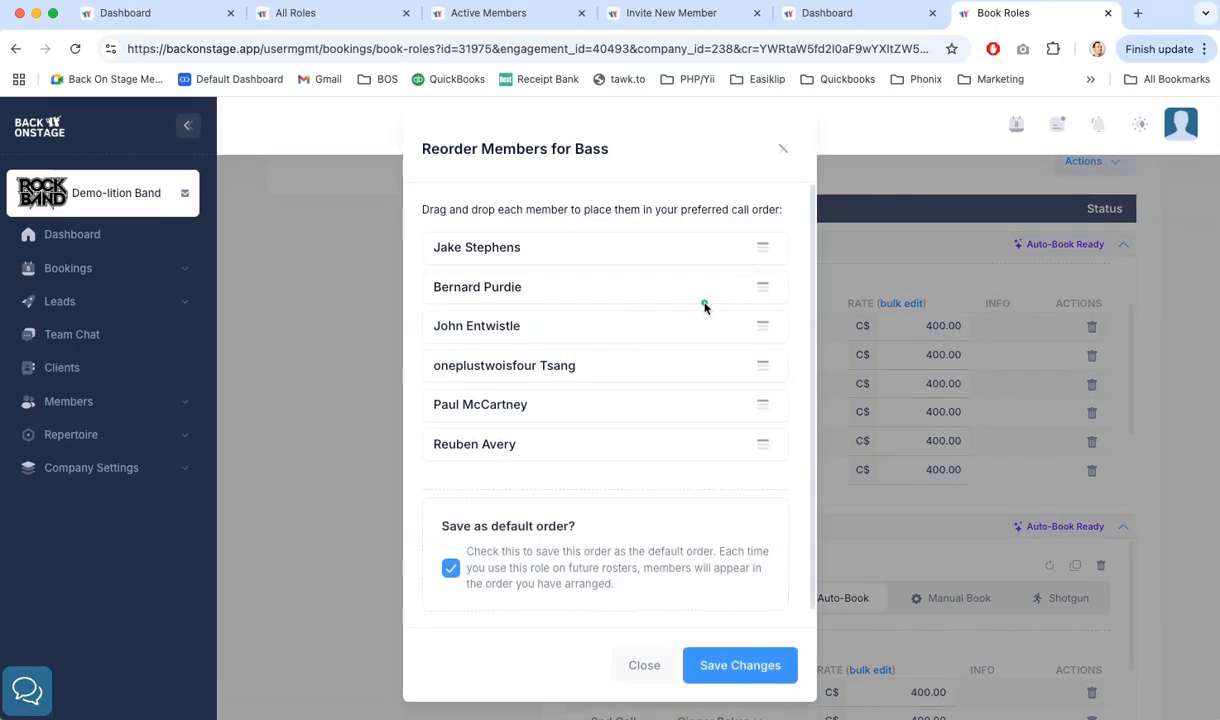
click(755, 666)
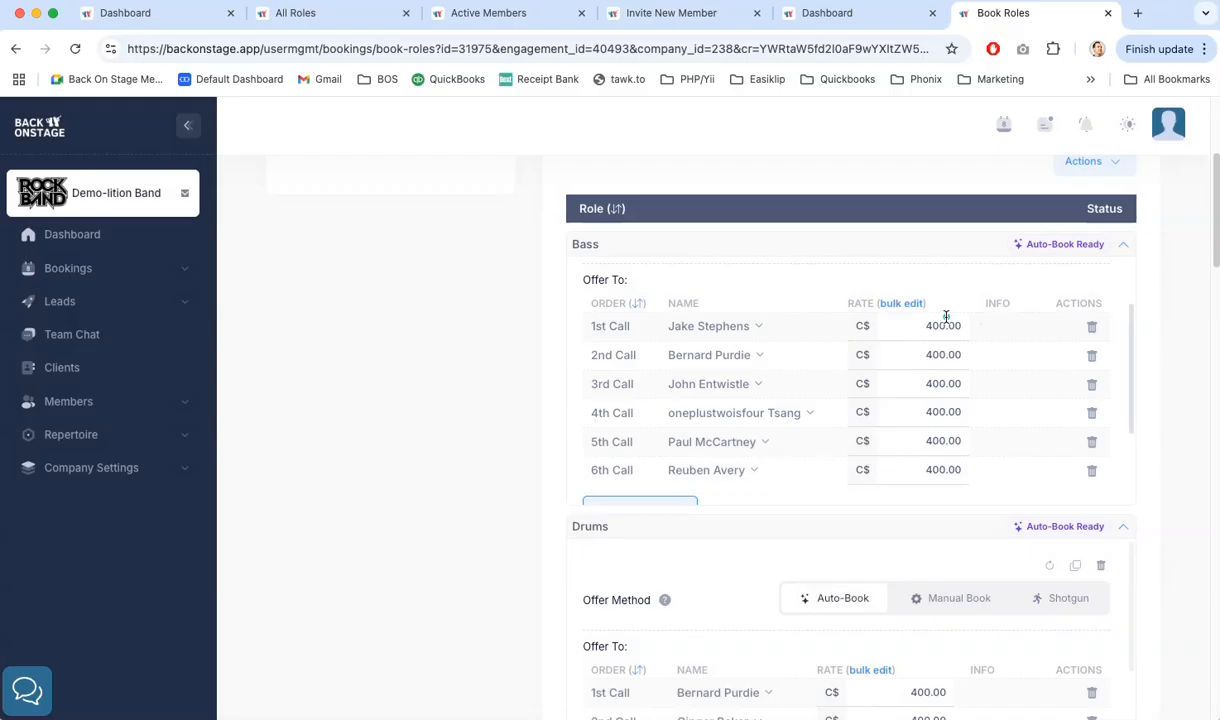
Set the rate of the first-call Bass member to 500.
double_click(940, 326)
text(500)
Bulk edit the rates of all roles in the roster to 550 and save the changes.
click(895, 310)
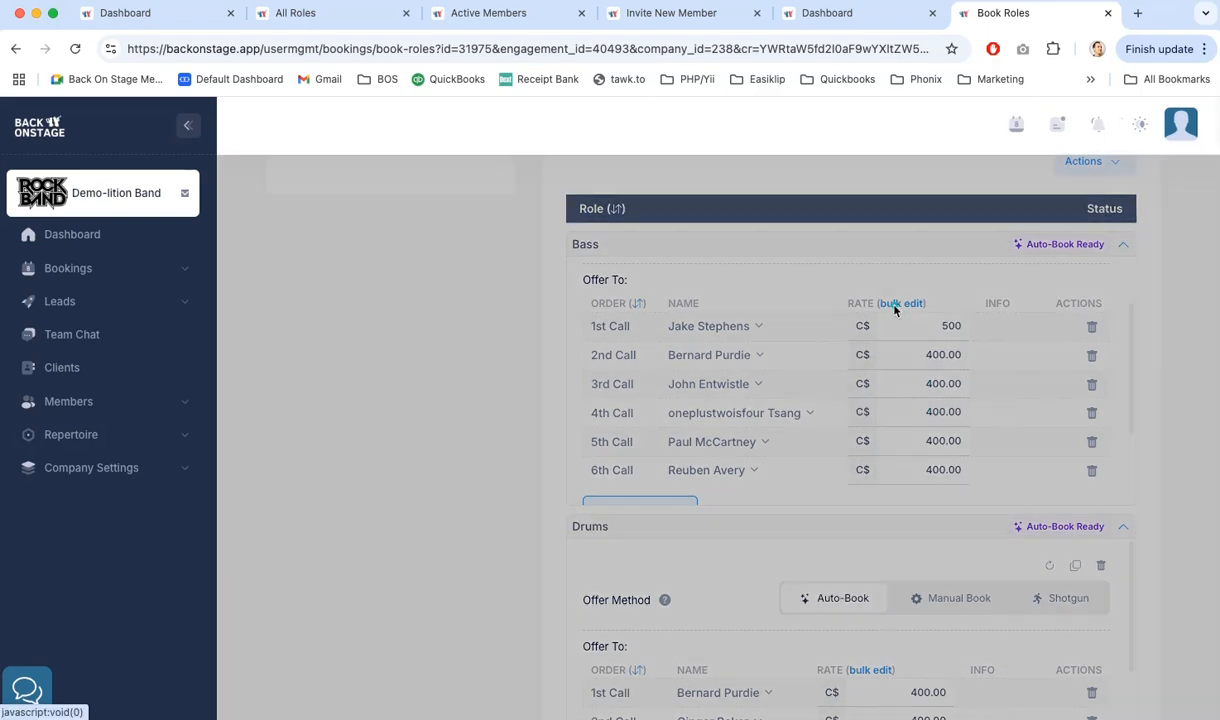
click(576, 326)
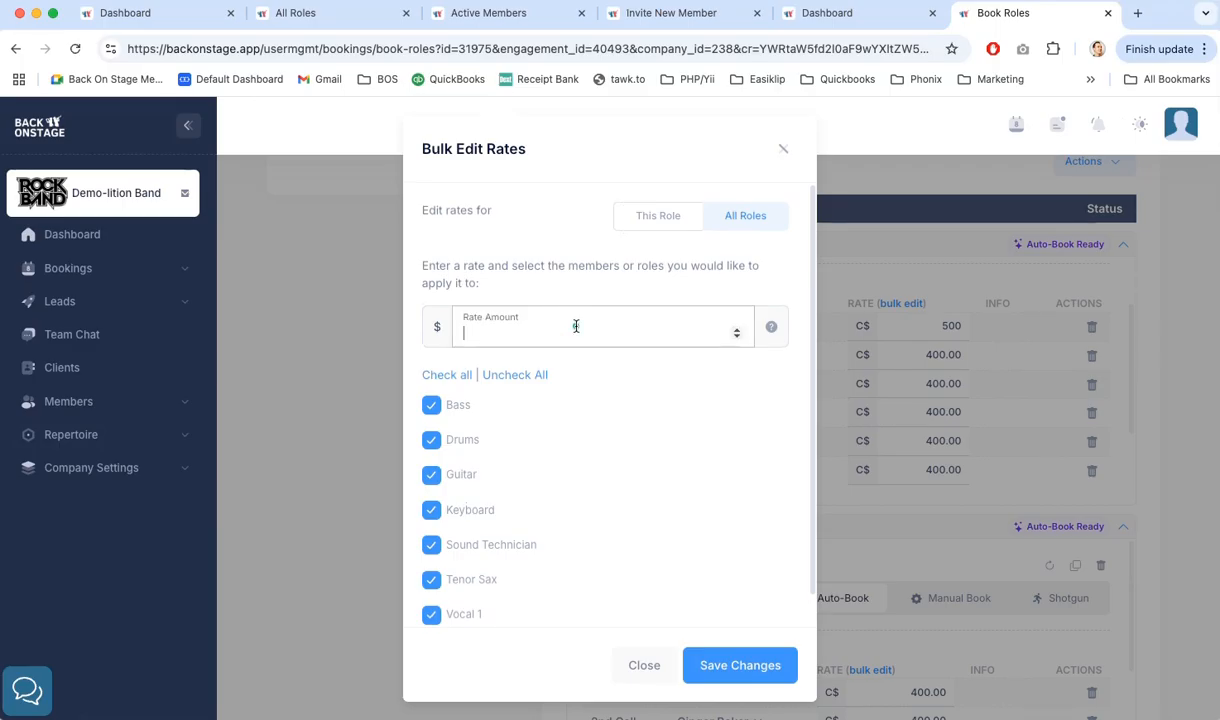
text(550)
click(741, 663)
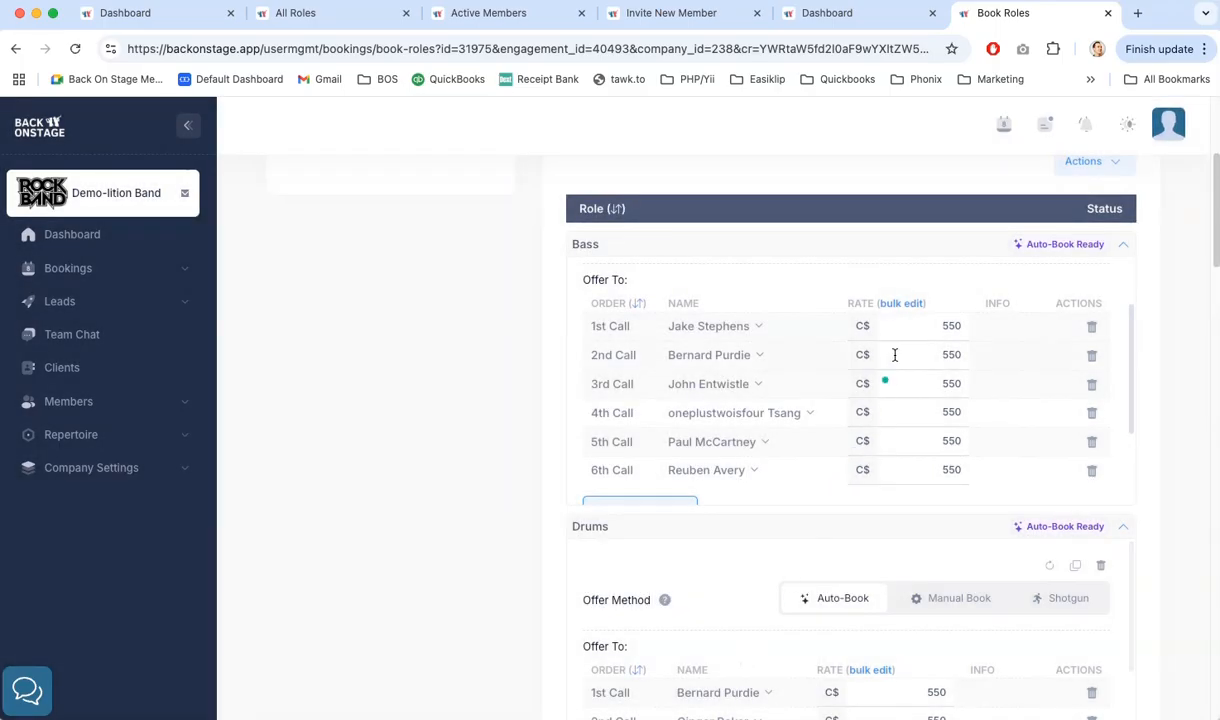
Remove the second-call member from the Bass role's call list.
scroll(937, 398, up, 1)
scroll(937, 398, down, 1)
scroll(1162, 555, down, 4)
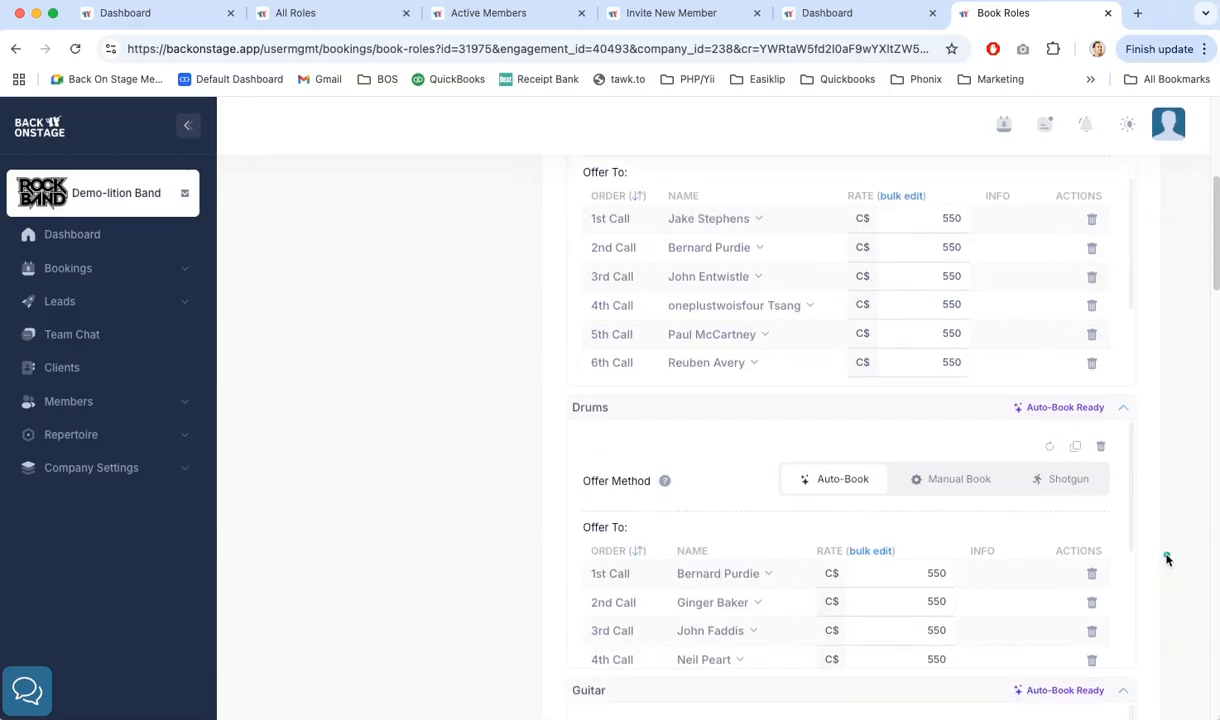
scroll(1166, 558, up, 5)
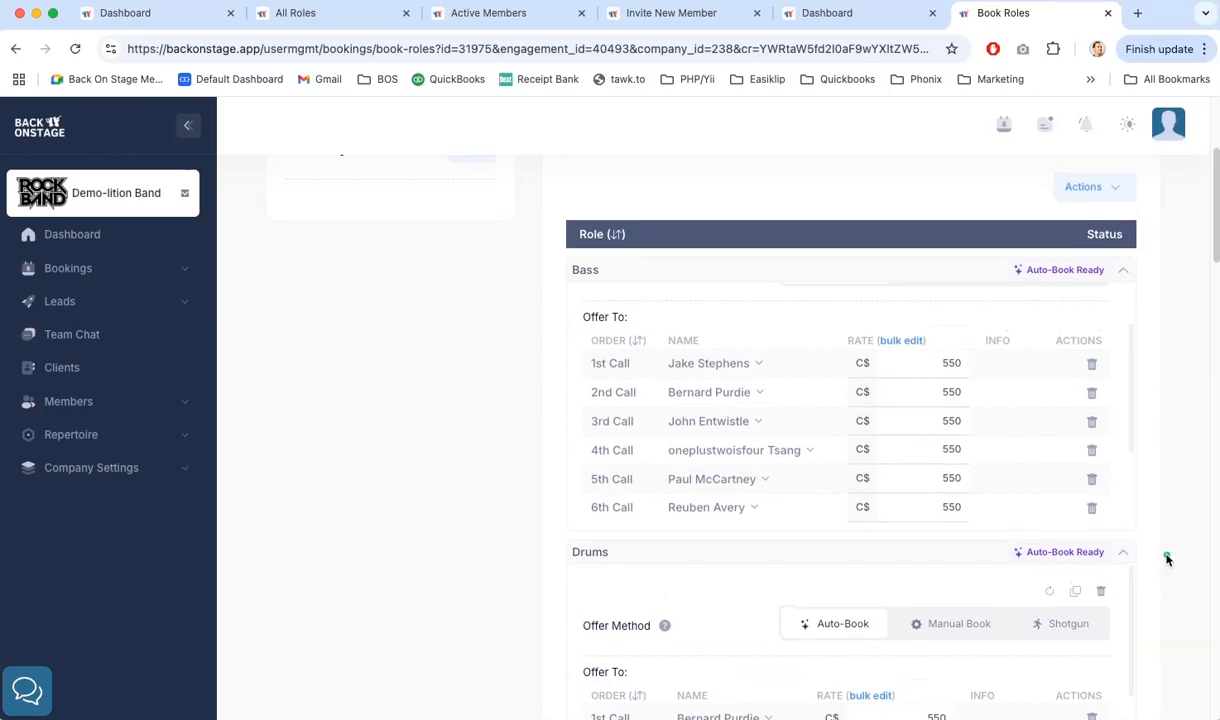
scroll(1002, 481, up, 2)
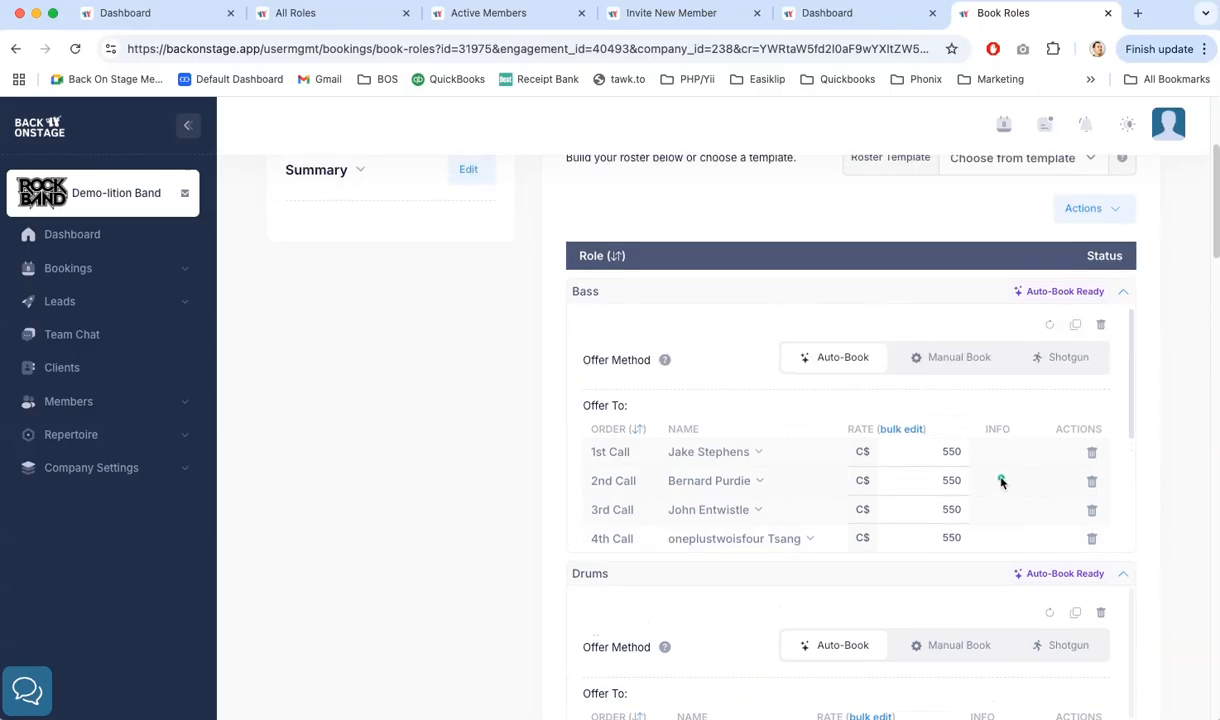
scroll(1009, 410, down, 1)
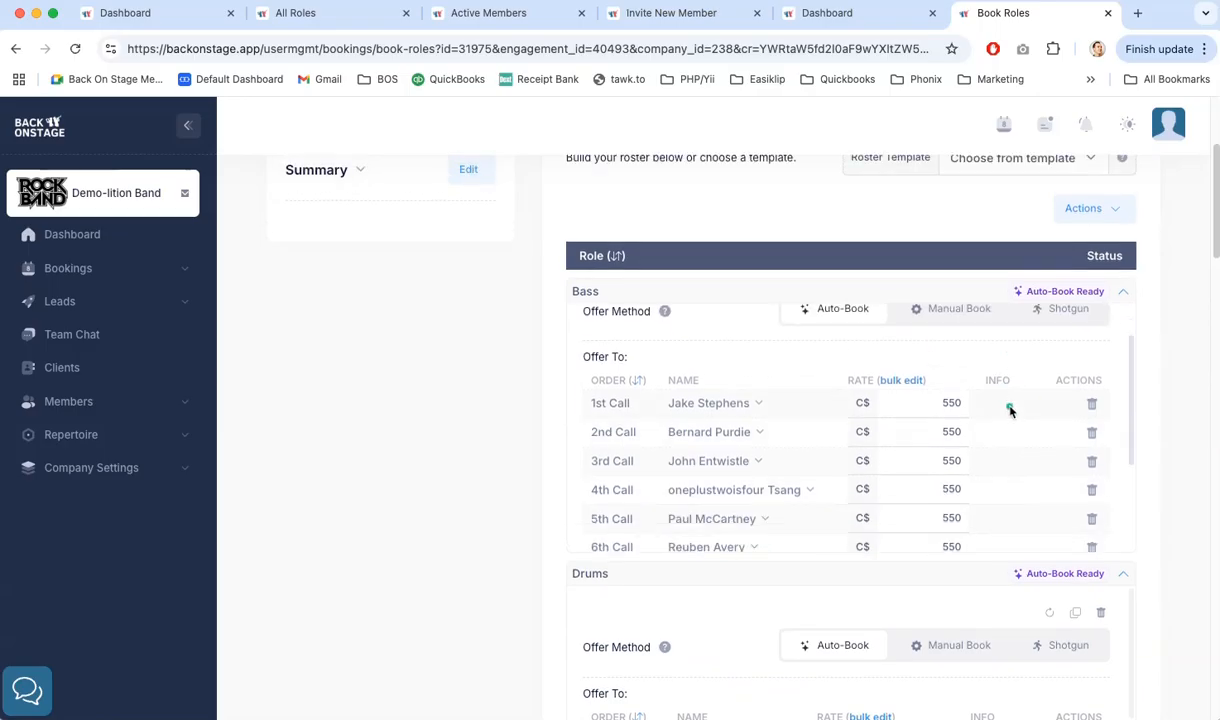
click(1092, 432)
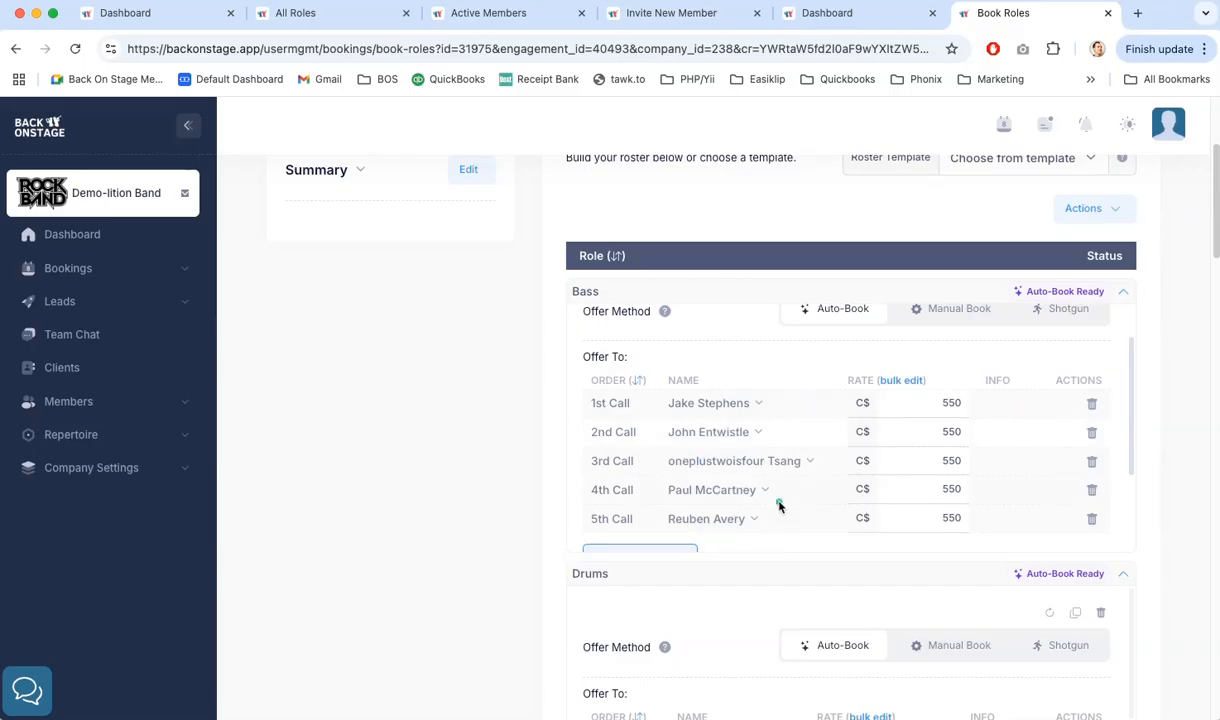
Switch the Bass role's offer method to Manual Book and review the members available for the offer.
scroll(784, 414, up, 2)
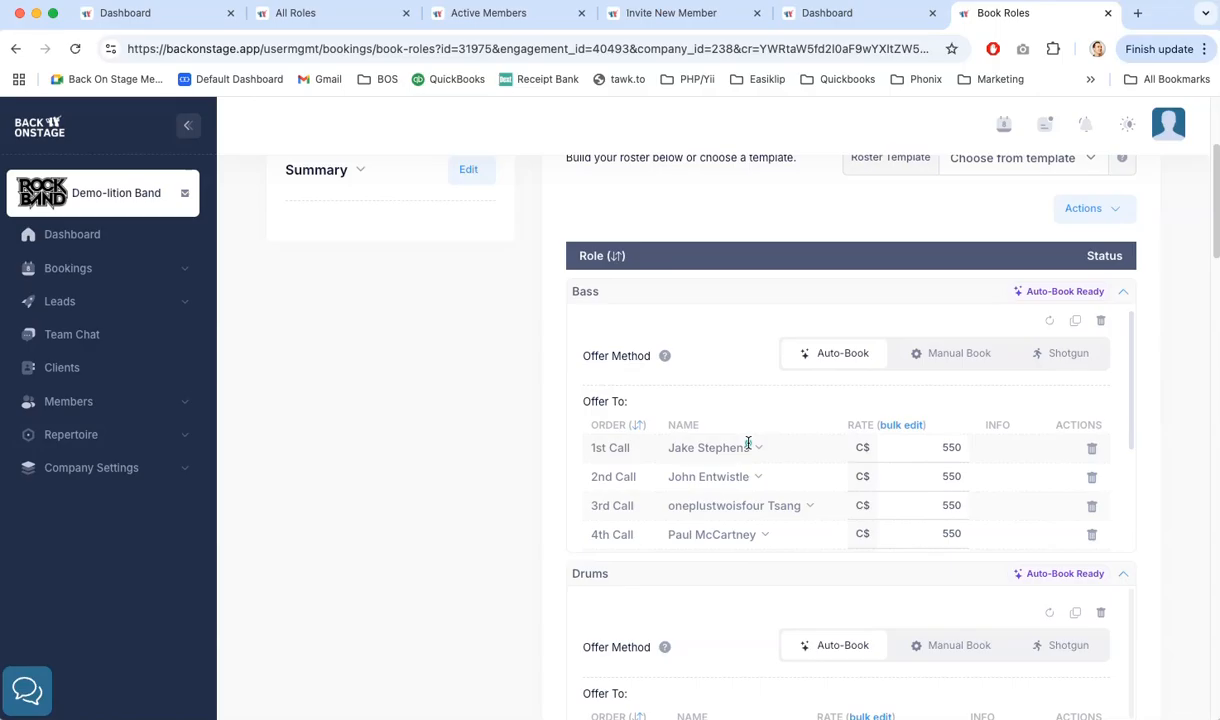
click(947, 354)
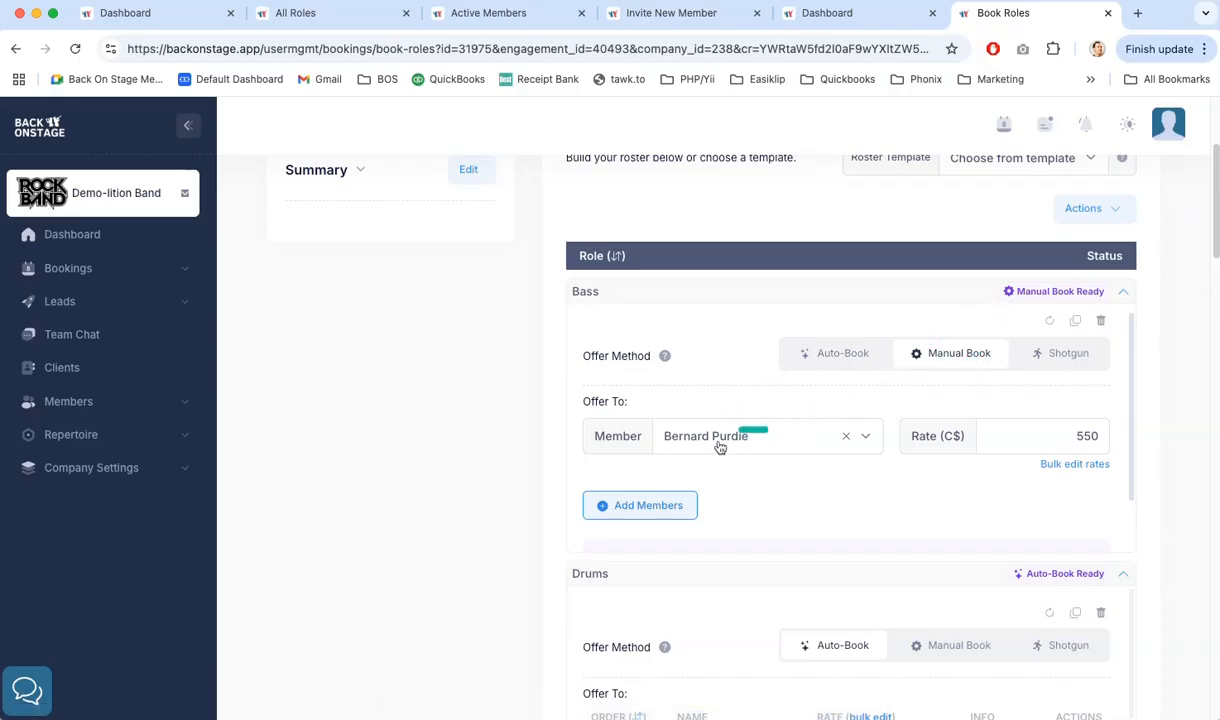
click(762, 442)
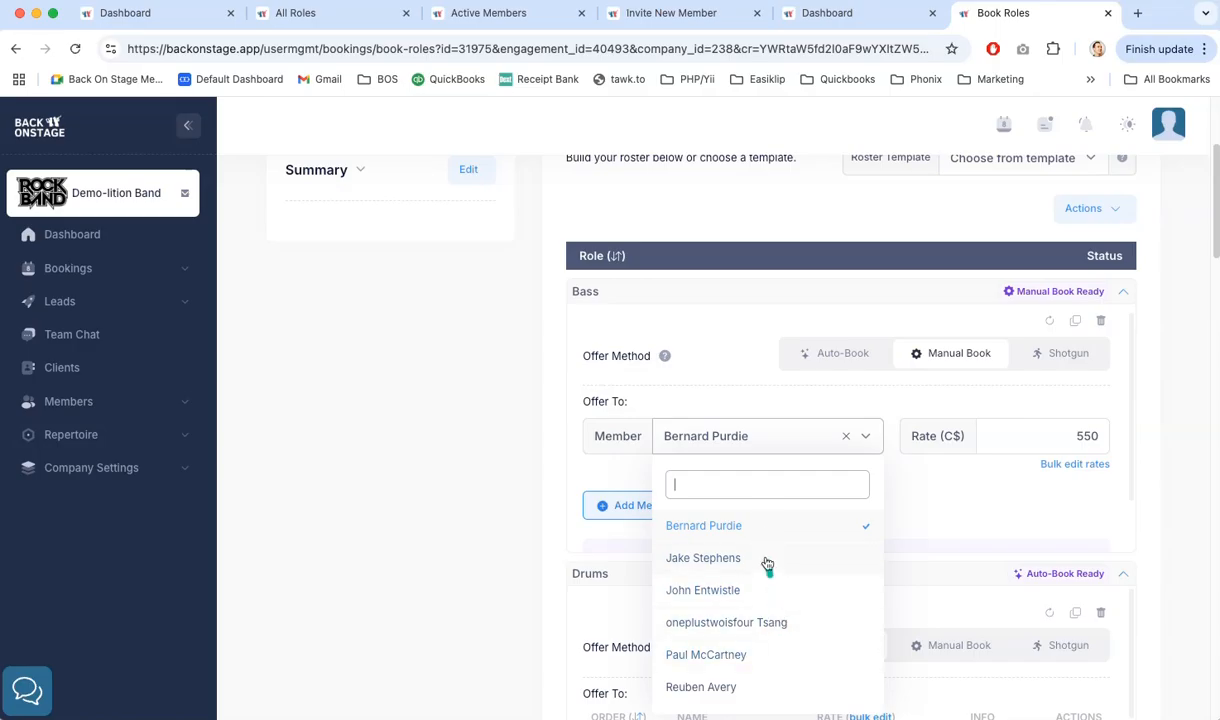
click(942, 495)
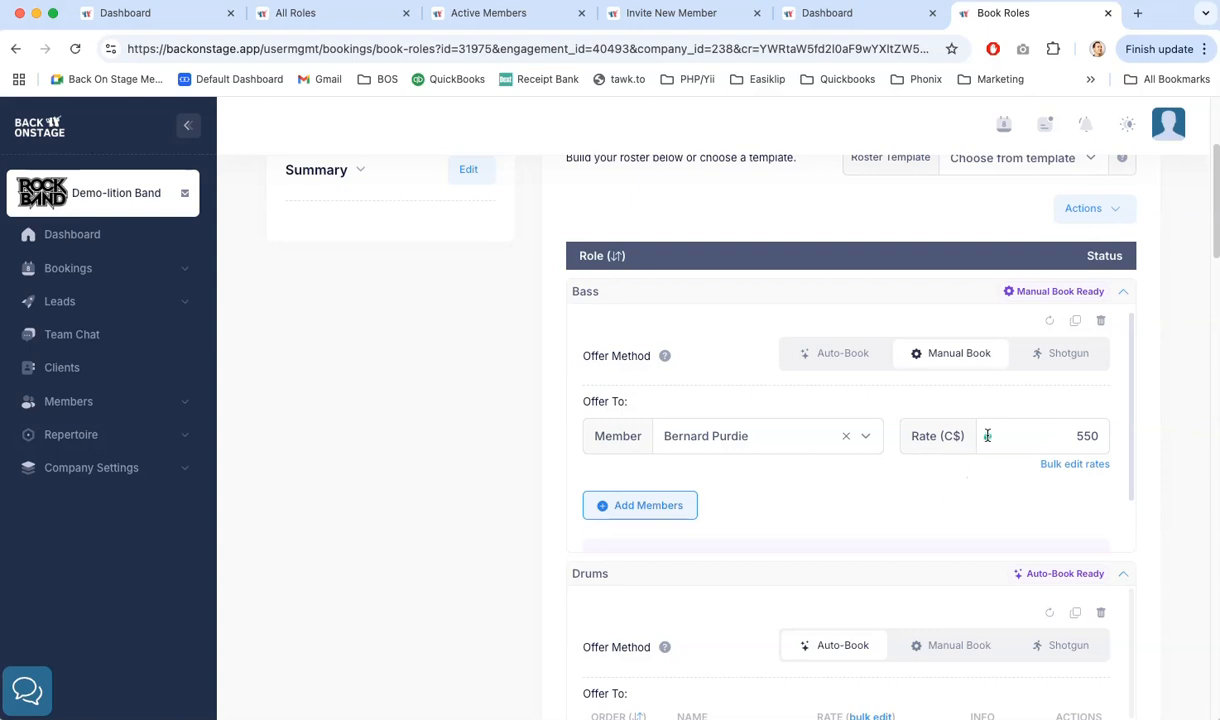
Switch the Bass role's offer method to Shotgun and compare its member list with the Auto-Book call order.
click(1062, 362)
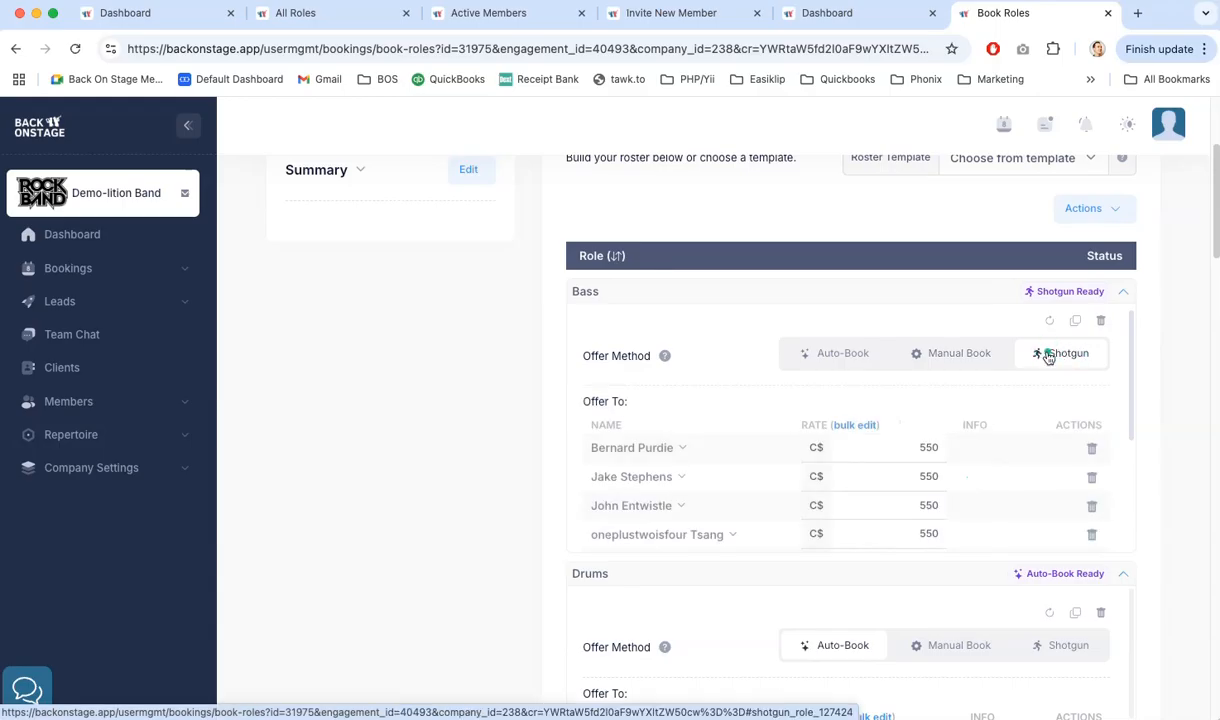
scroll(715, 408, down, 2)
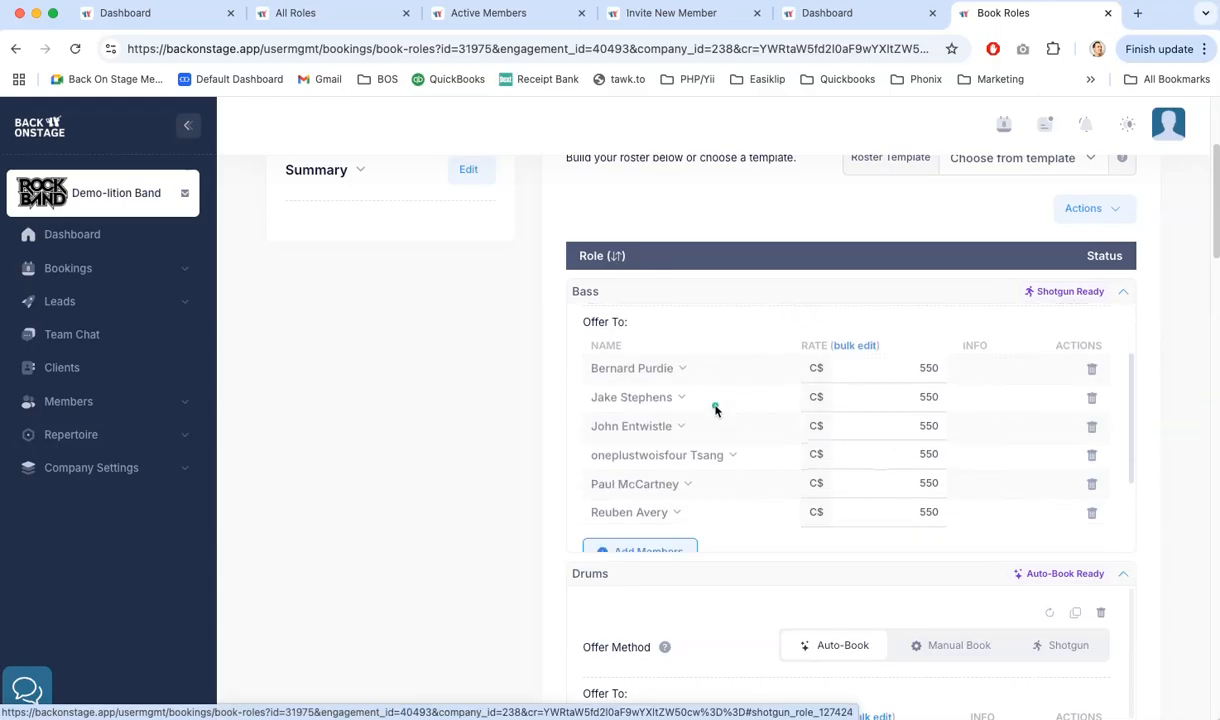
scroll(790, 373, up, 2)
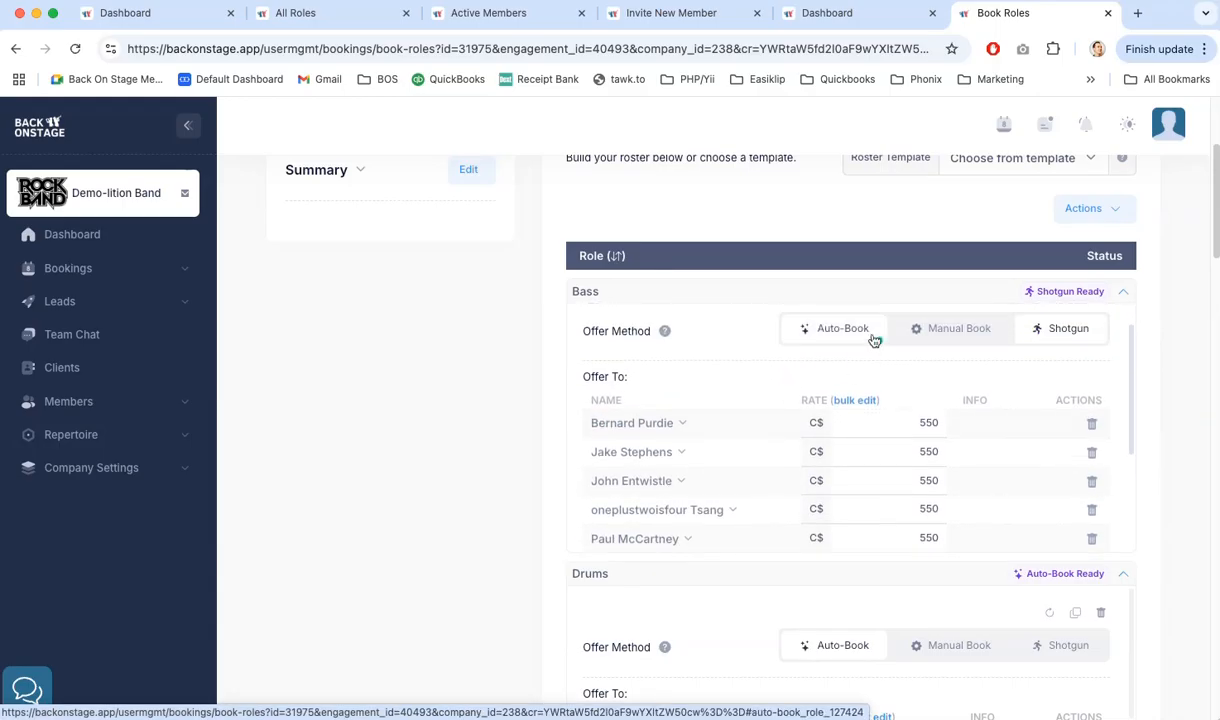
click(835, 335)
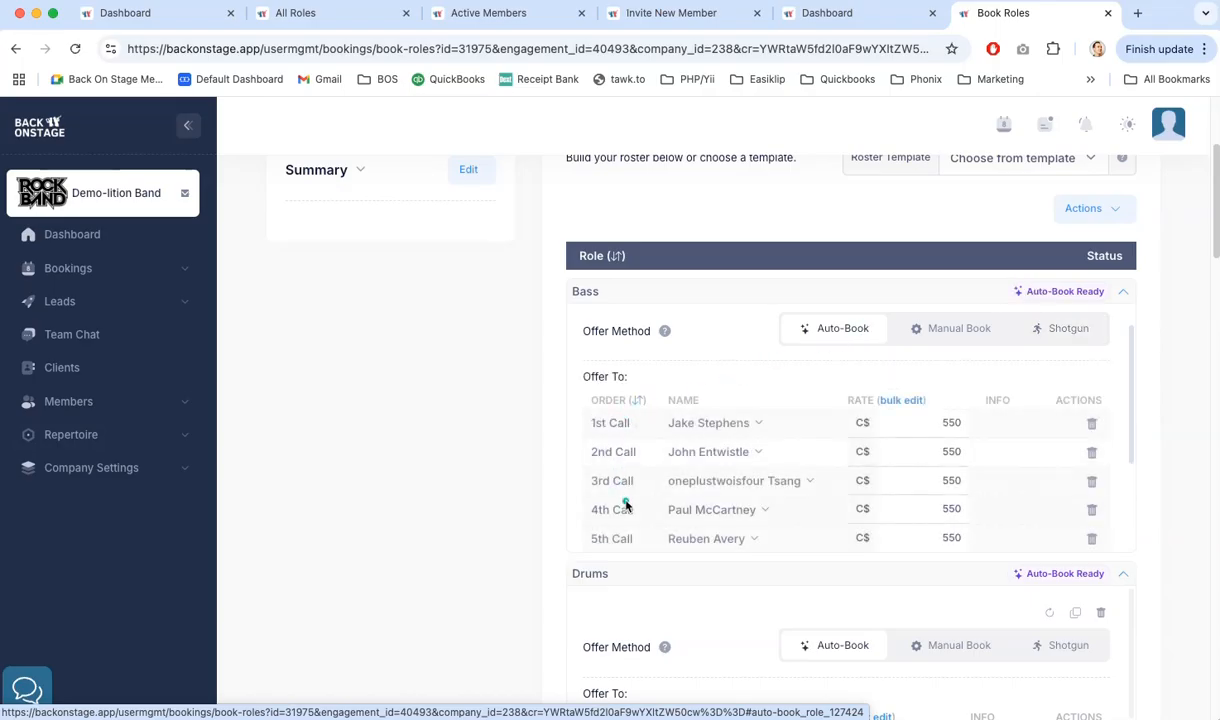
click(1062, 332)
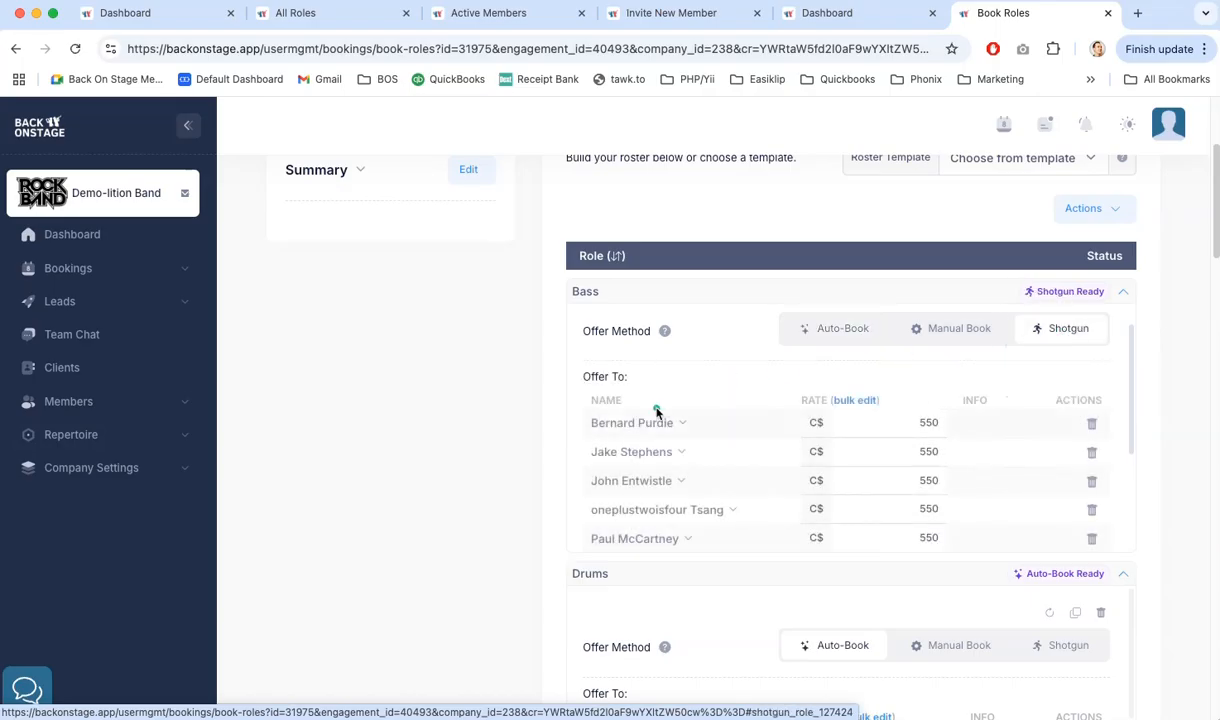
scroll(656, 405, down, 1)
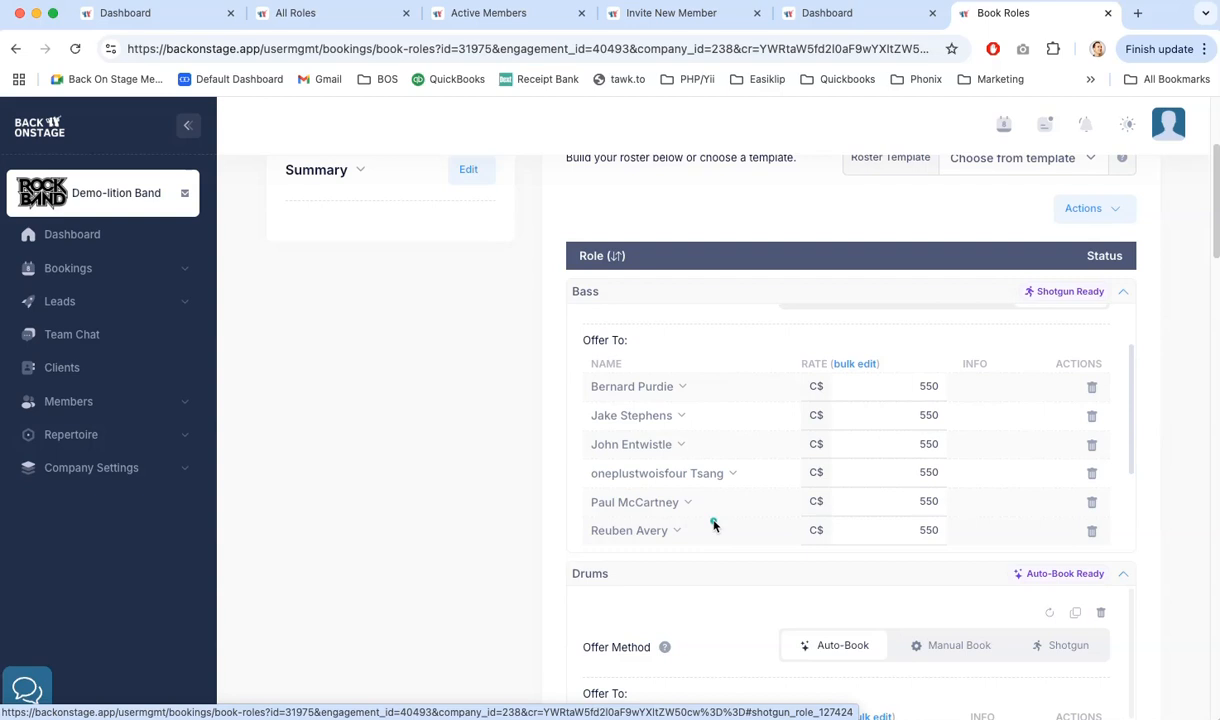
scroll(713, 520, up, 3)
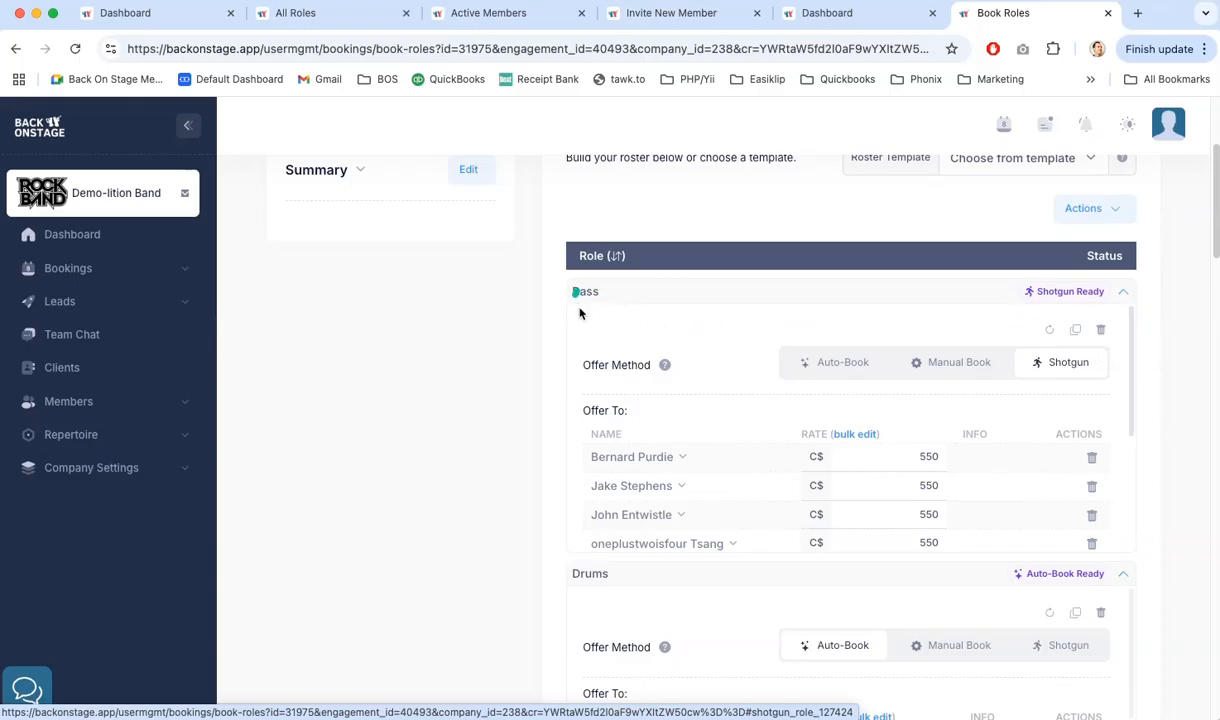
Remove the Bass role from the roster and keep the Drums role's offer method on Auto-Book.
click(1101, 332)
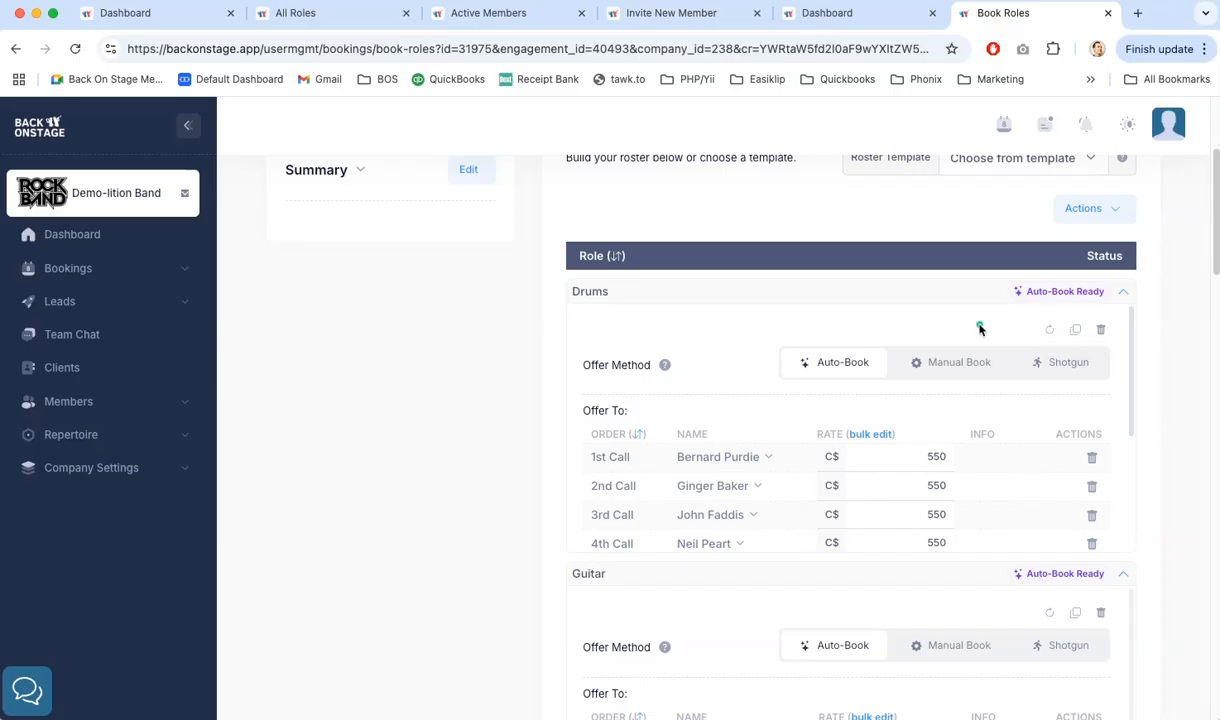
scroll(980, 329, down, 1)
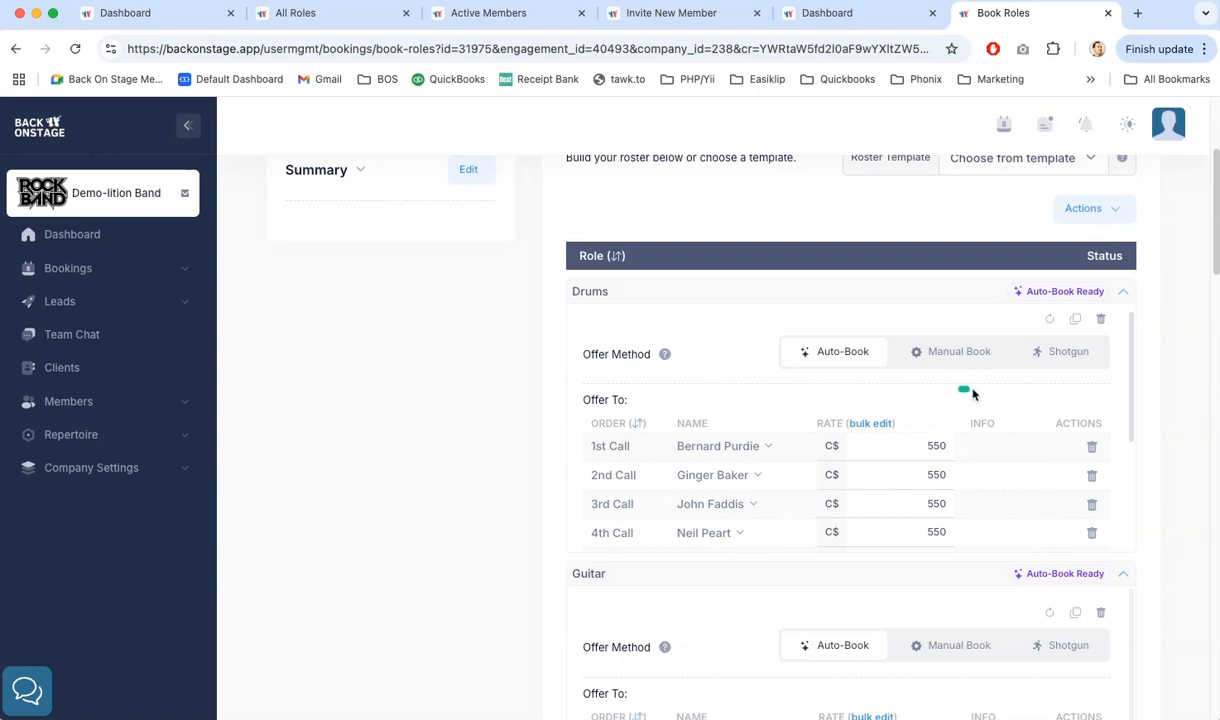
scroll(970, 393, up, 1)
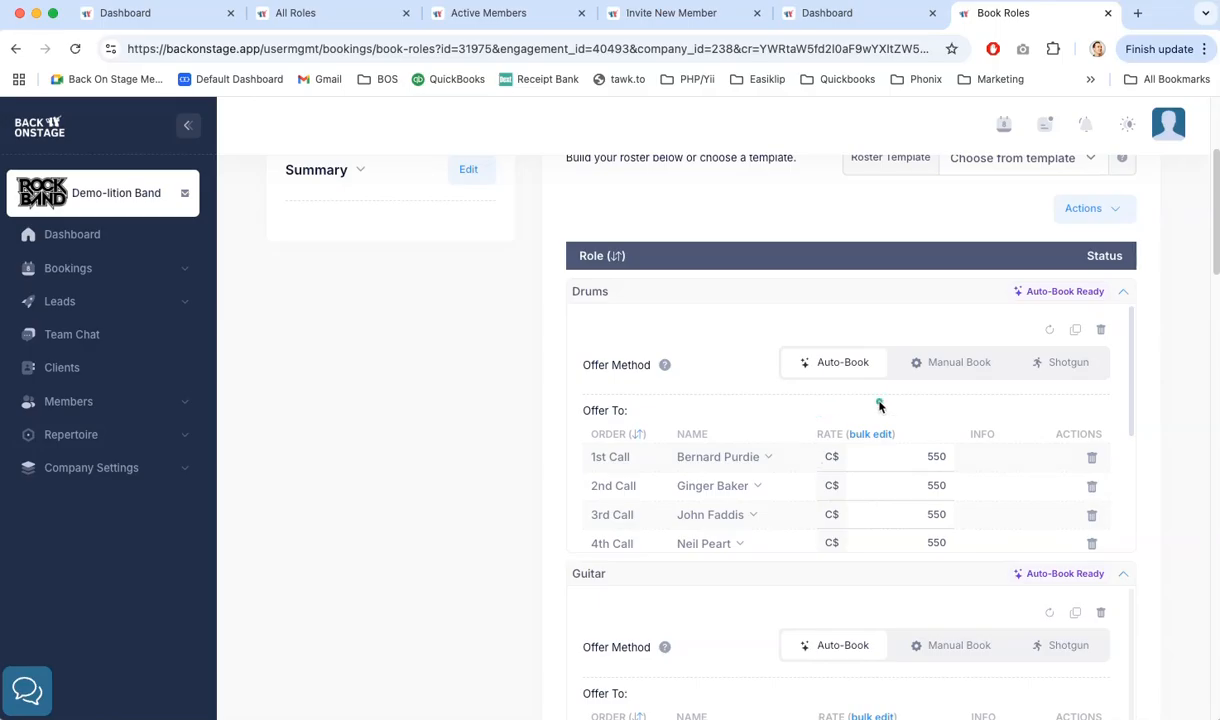
click(915, 363)
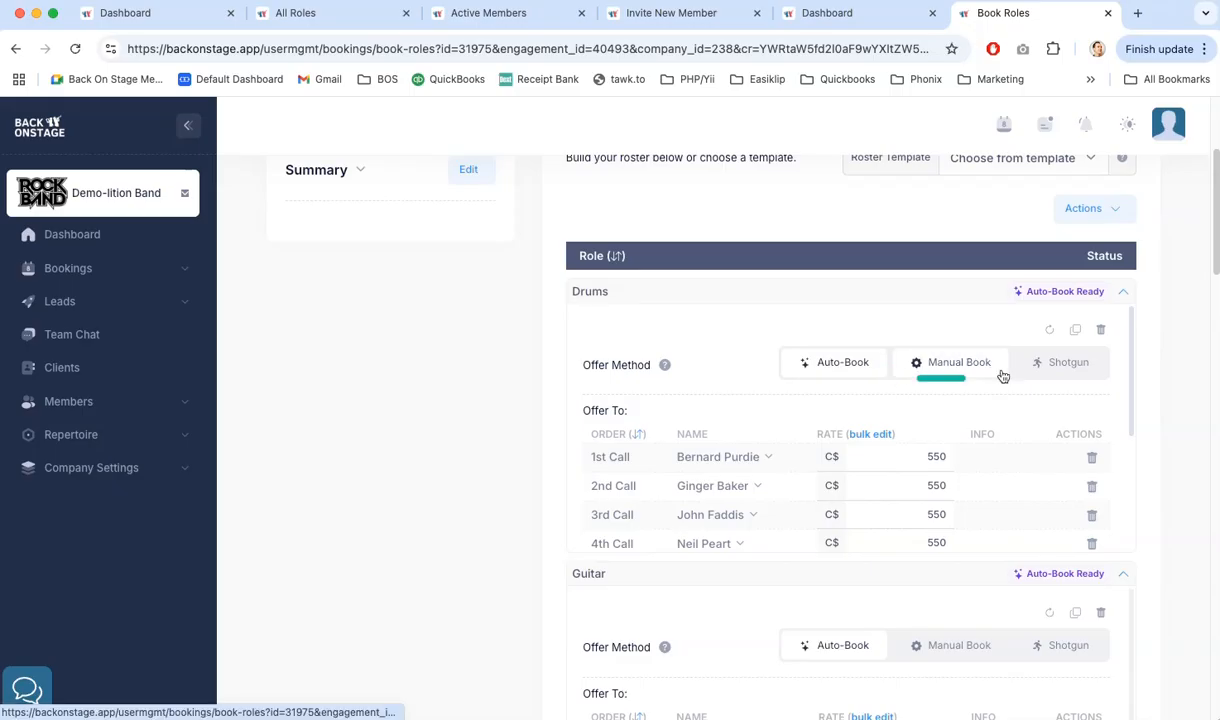
click(828, 366)
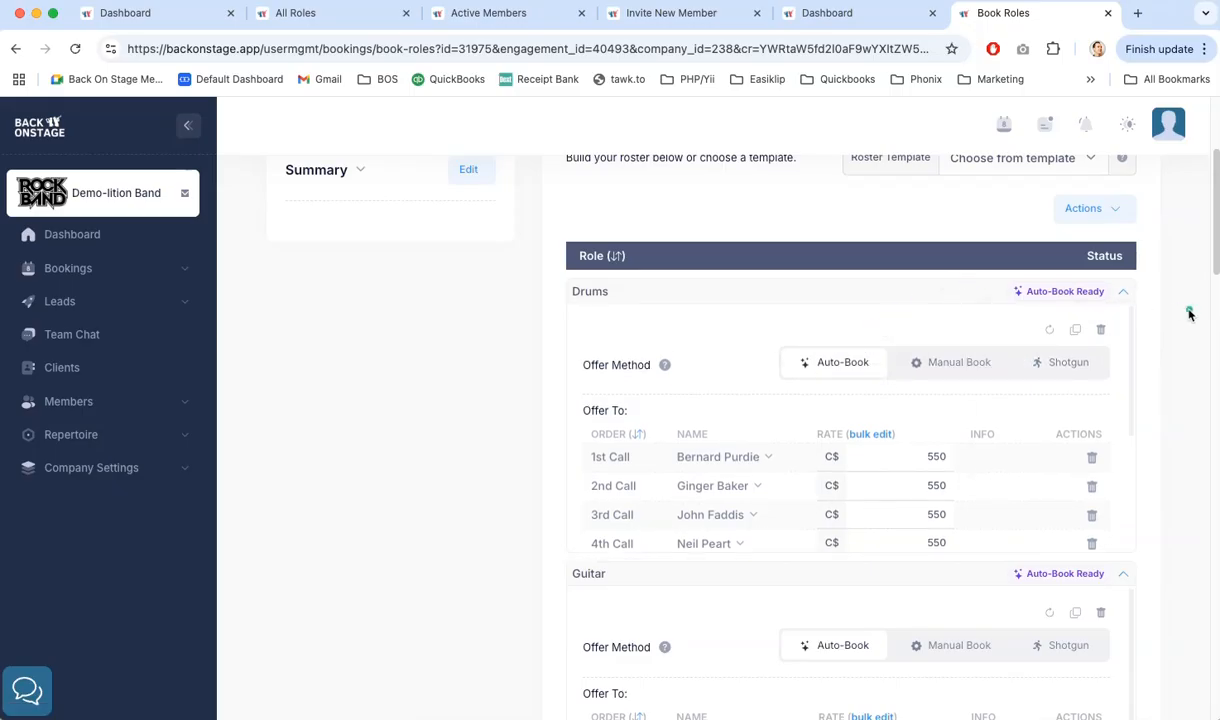
Book the roster's ready roles and confirm sending the new gig offers.
scroll(1167, 330, down, 5)
scroll(1167, 330, down, 15)
scroll(1167, 330, down, 11)
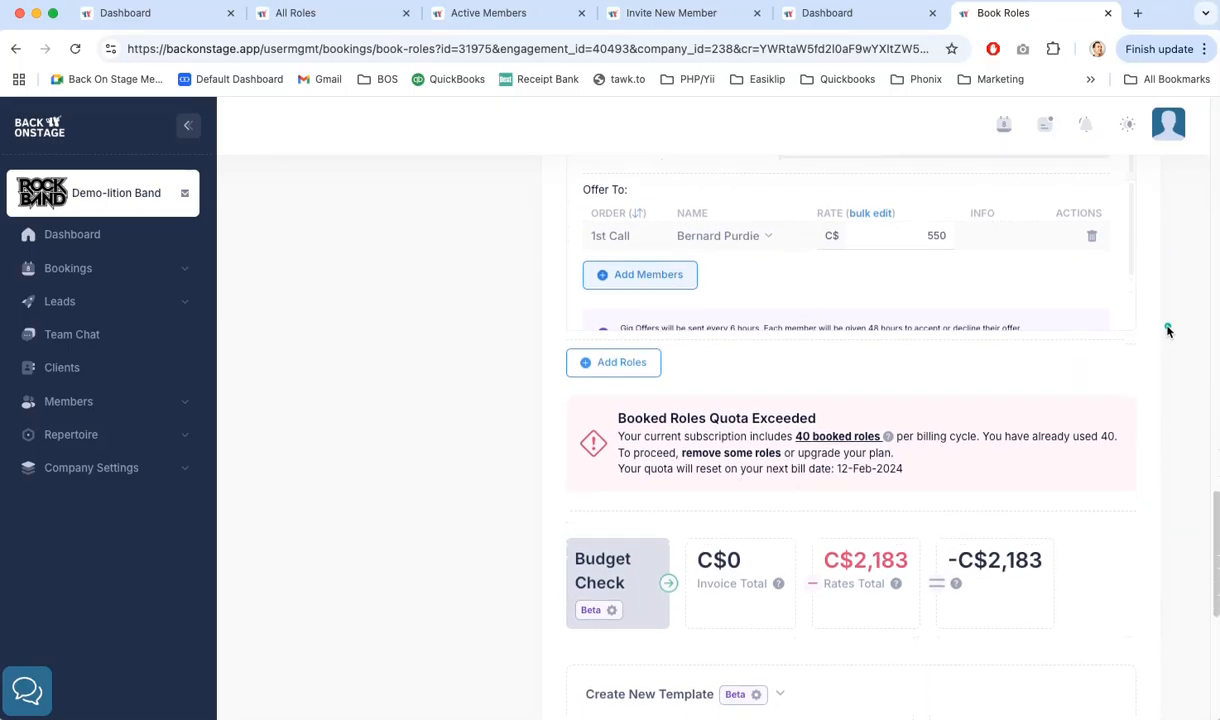
scroll(1167, 330, down, 8)
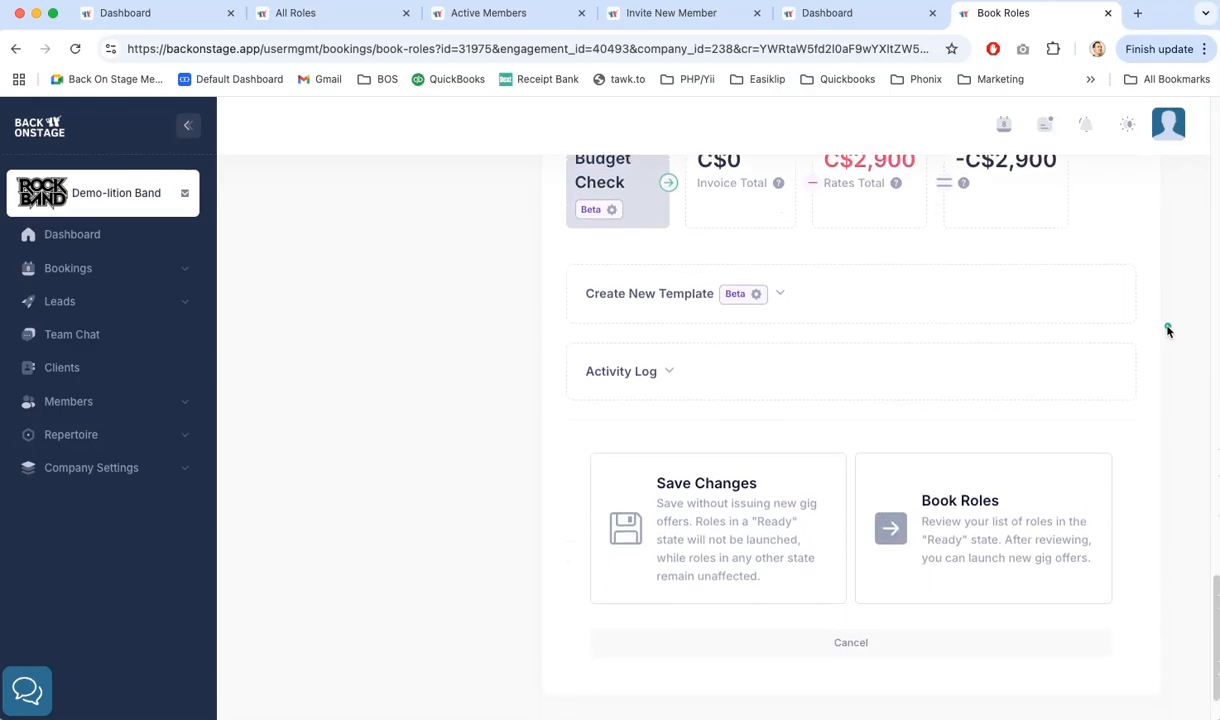
click(926, 538)
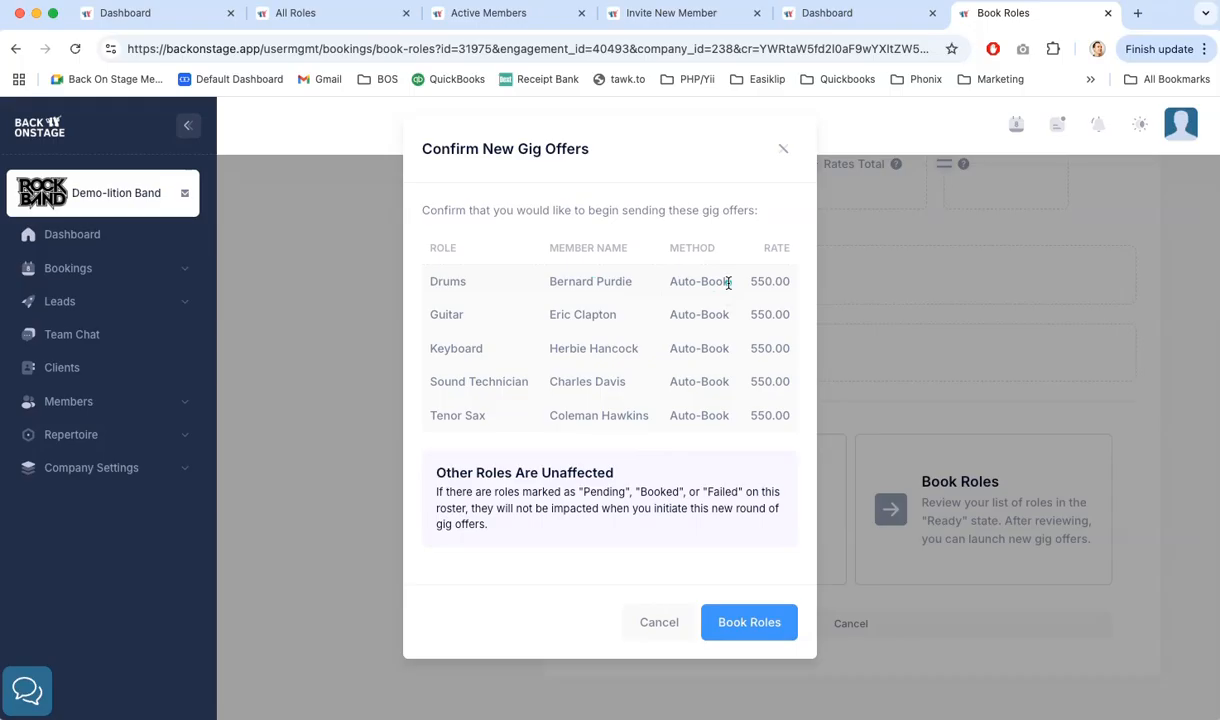
click(749, 622)
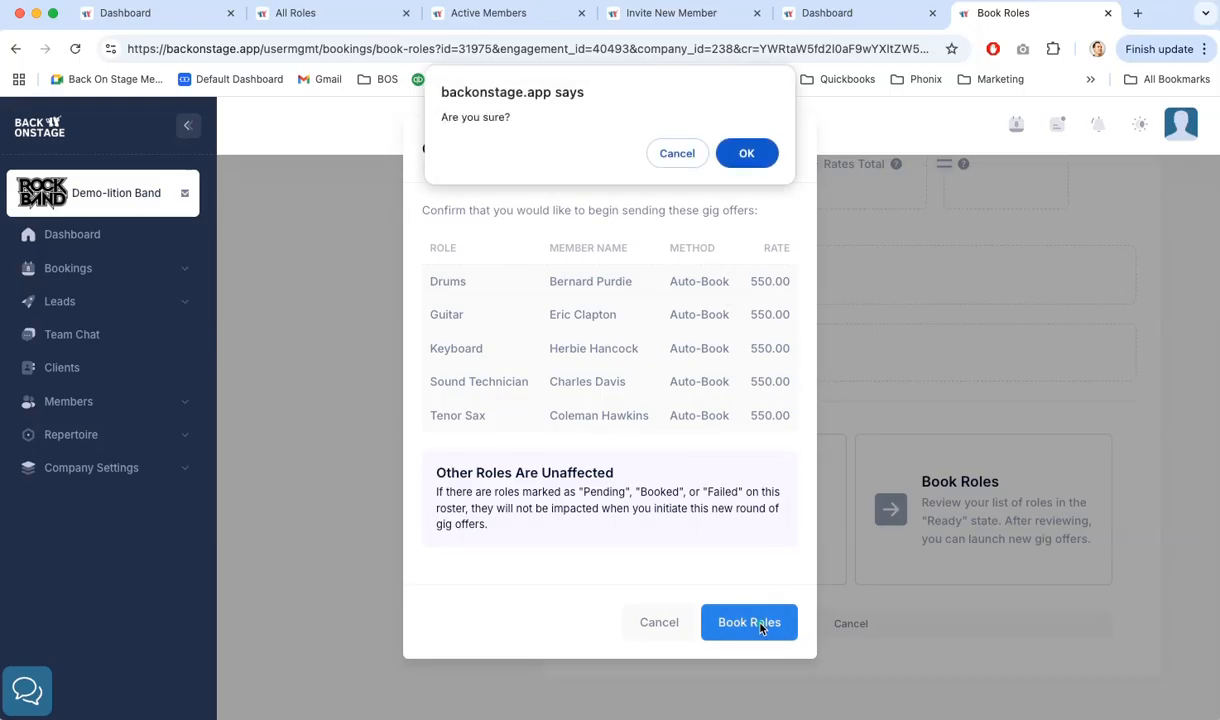
click(746, 152)
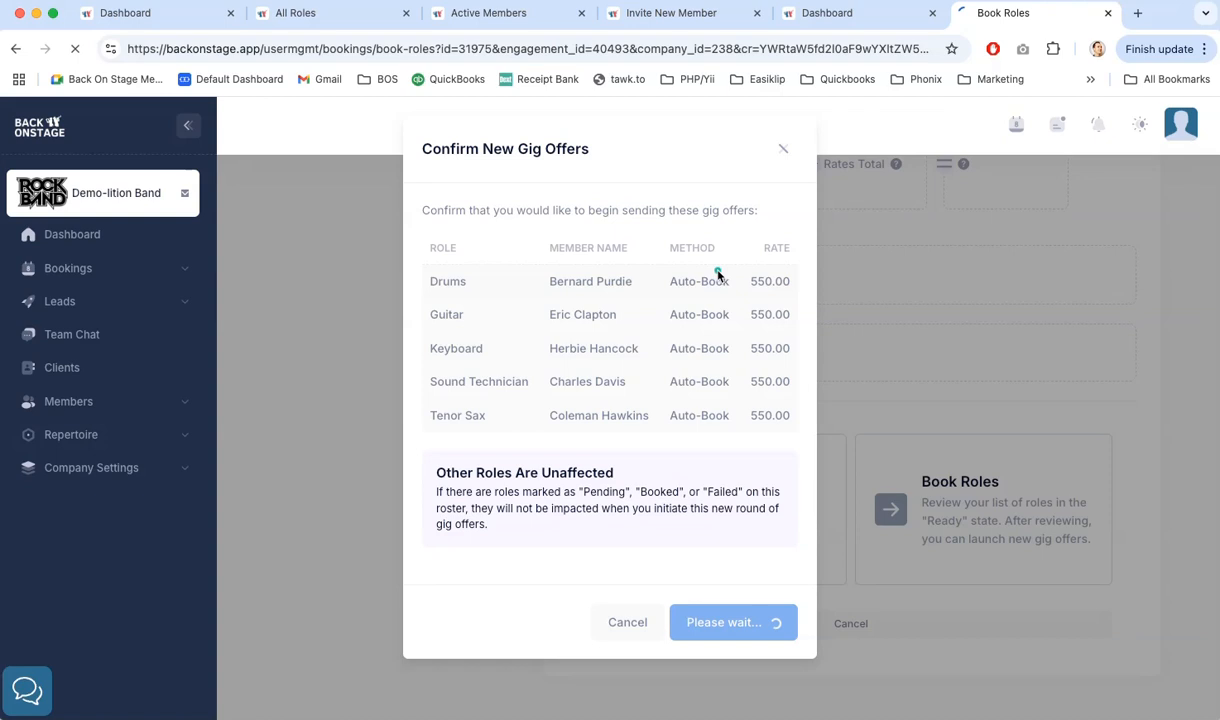
Reopen the 6-Piece Band roster from the booking's Book Roles section.
scroll(718, 274, down, 5)
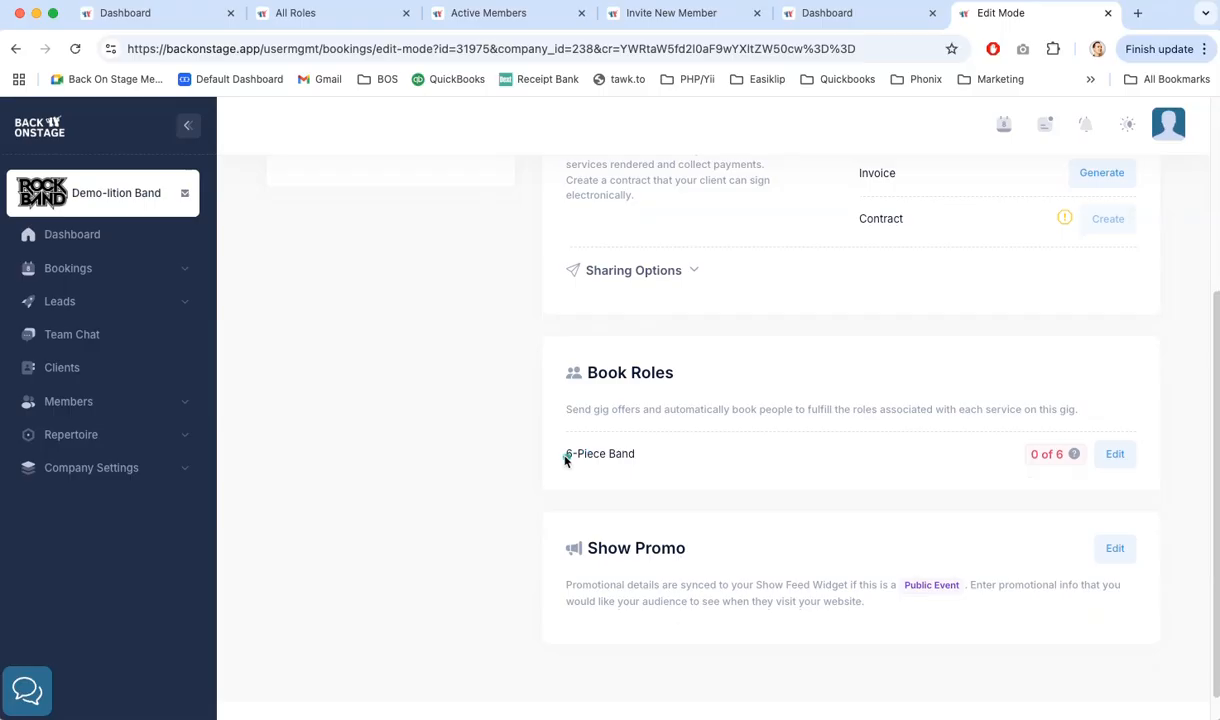
drag(565, 455, 637, 455)
drag(1027, 457, 1065, 459)
click(1115, 455)
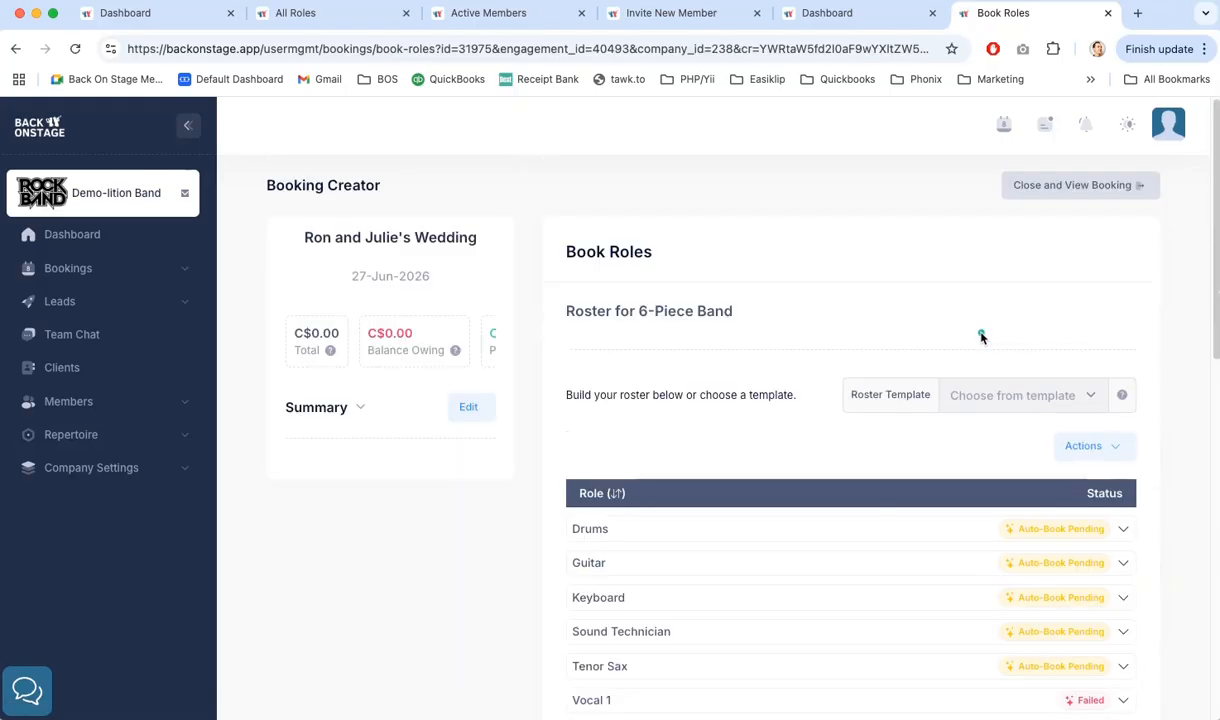
Expand the Drums role and examine its booking status and the offer status of each member in its call order.
scroll(981, 337, down, 3)
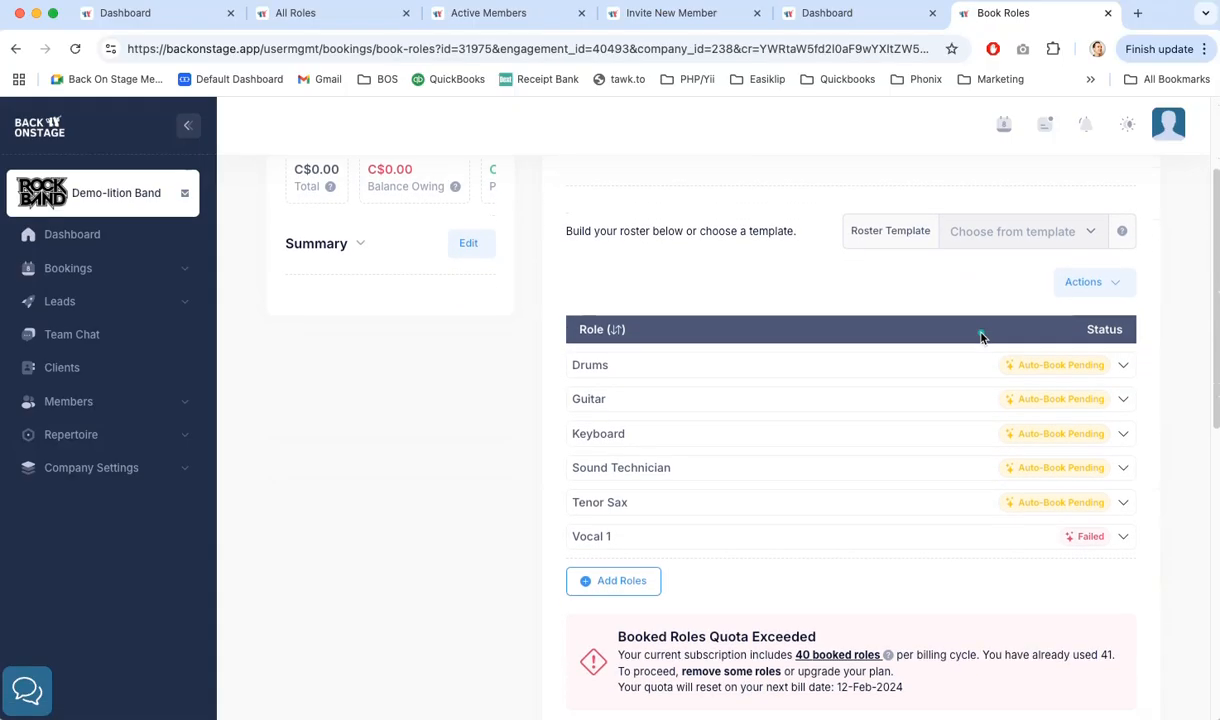
click(985, 338)
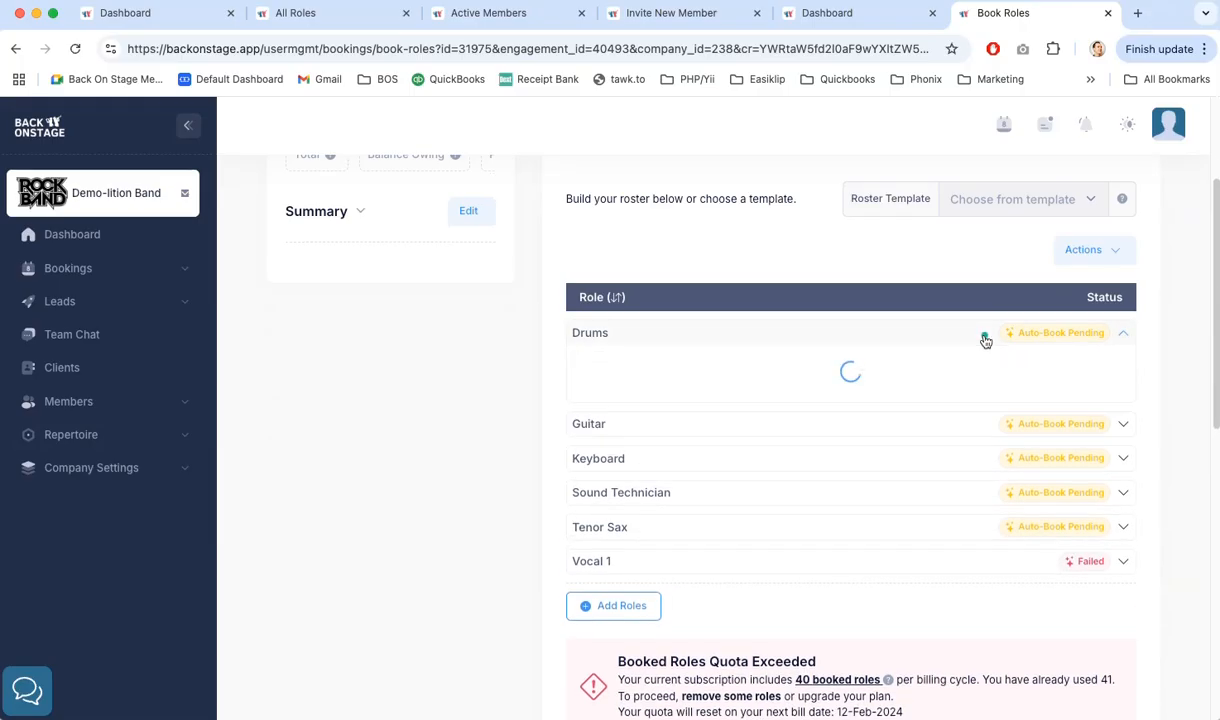
mouse_move(1068, 333)
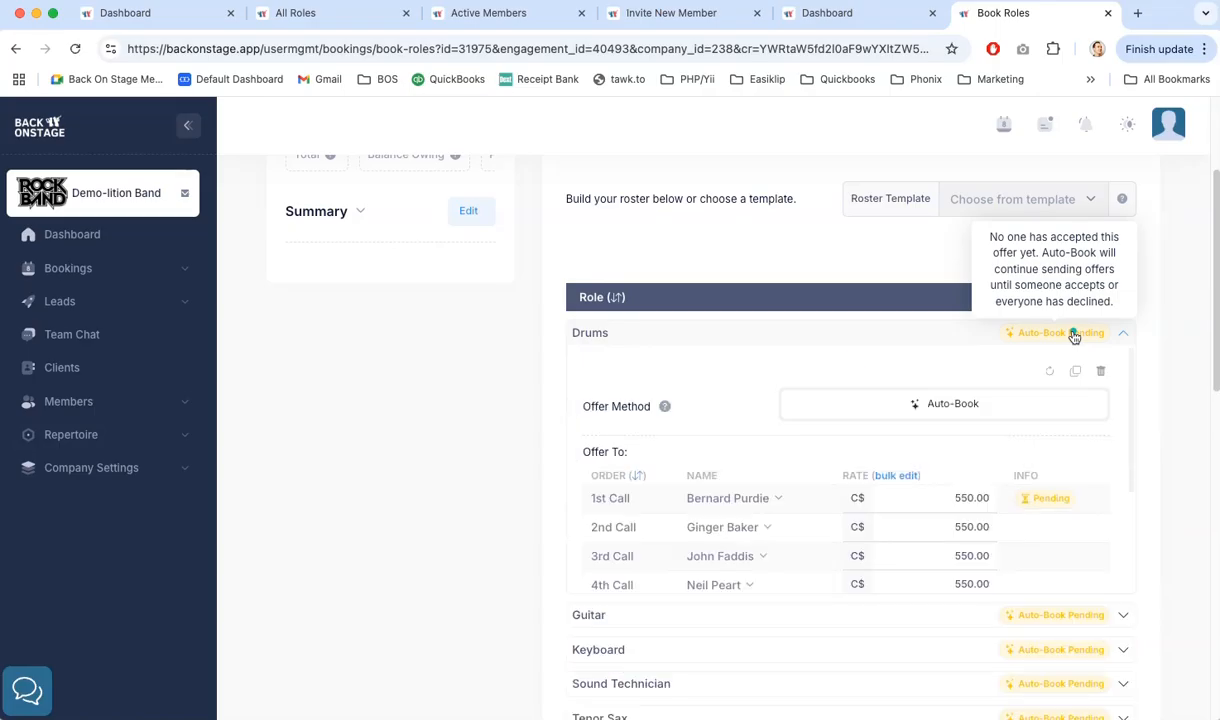
scroll(1048, 378, down, 2)
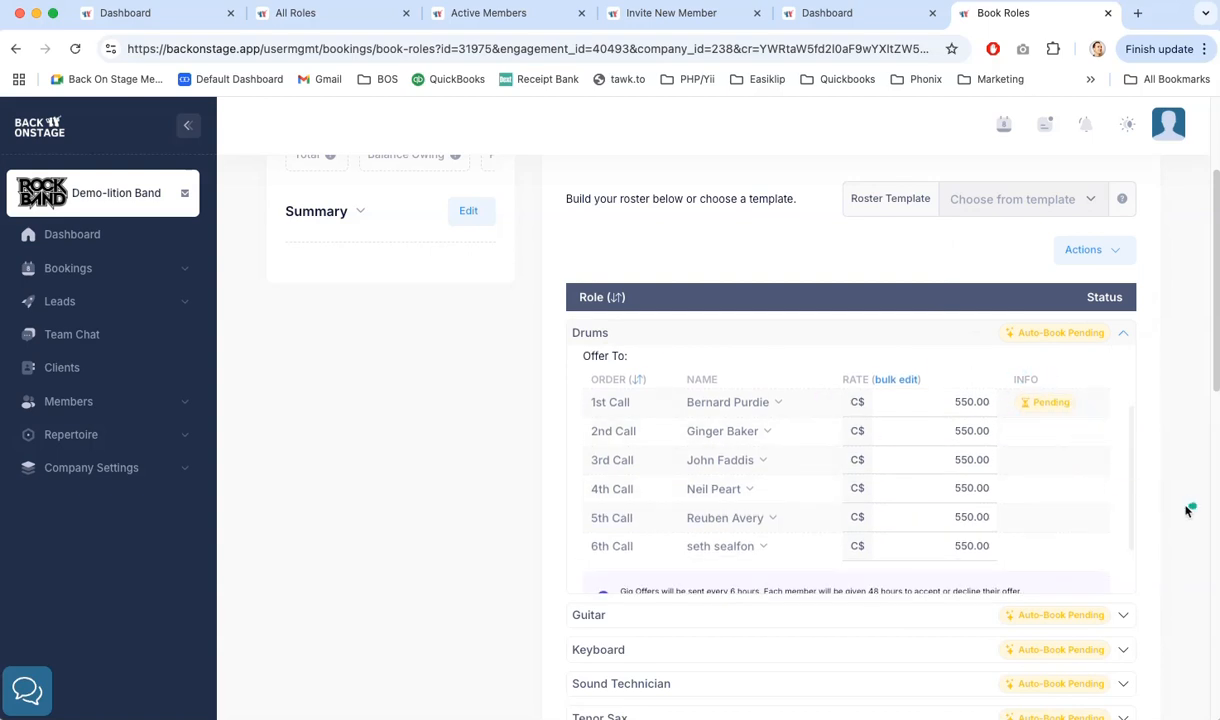
scroll(1180, 507, down, 5)
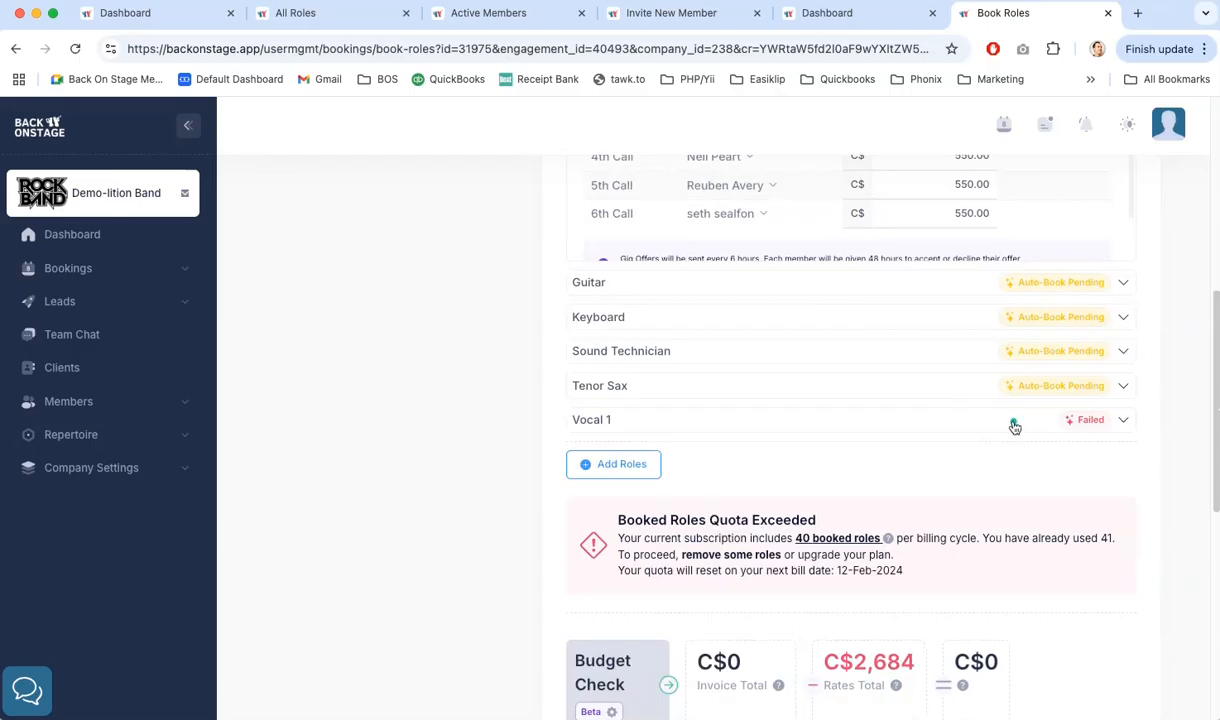
Expand the Vocal 1 role and compare its offer method and member status with the Drums role's call list.
click(1013, 423)
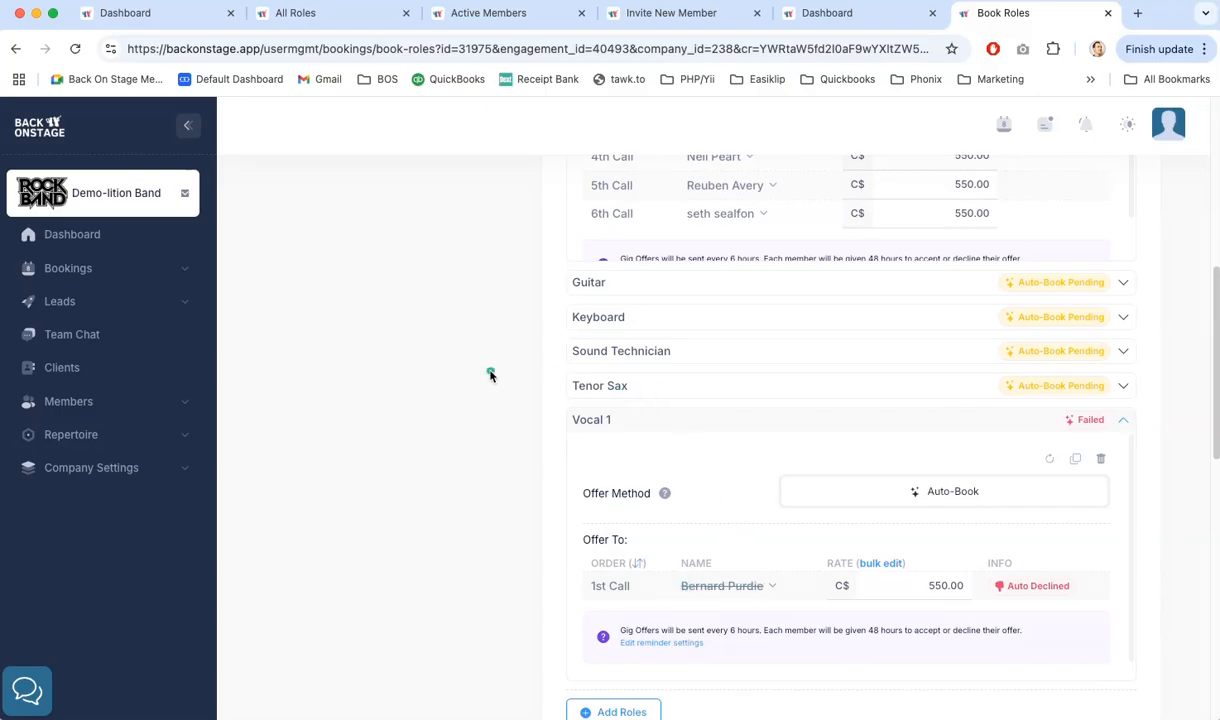
scroll(492, 376, up, 3)
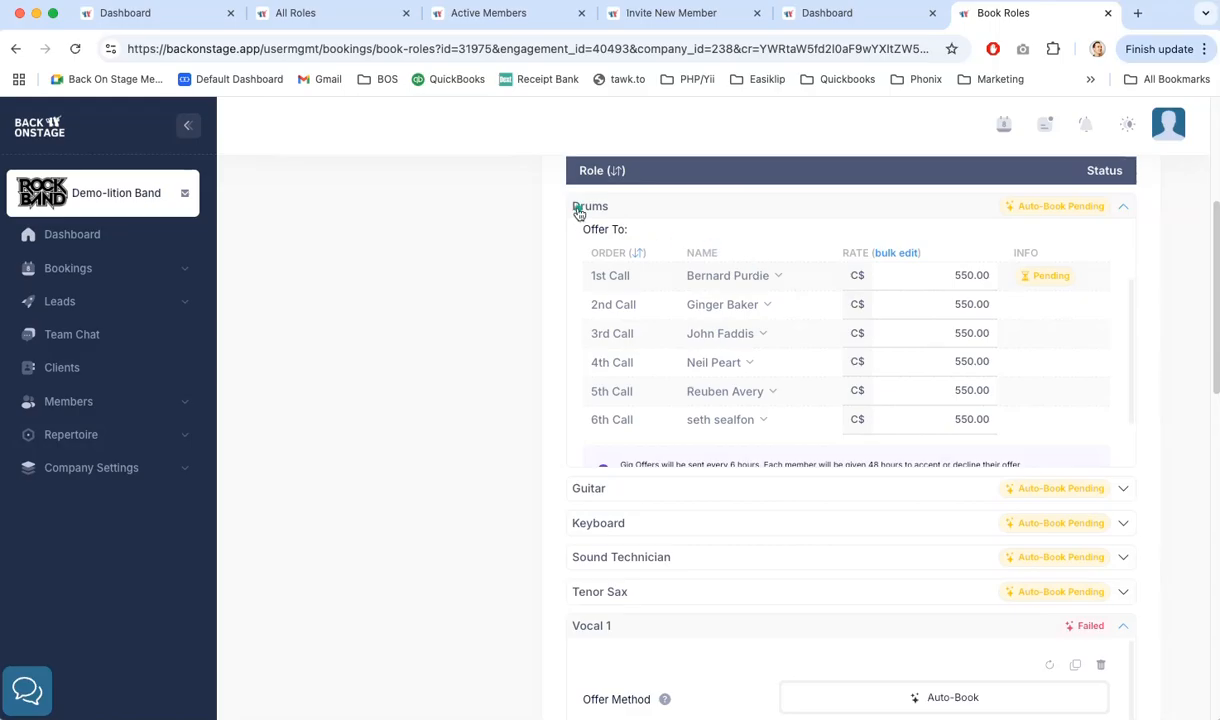
click(621, 490)
scroll(525, 487, down, 1)
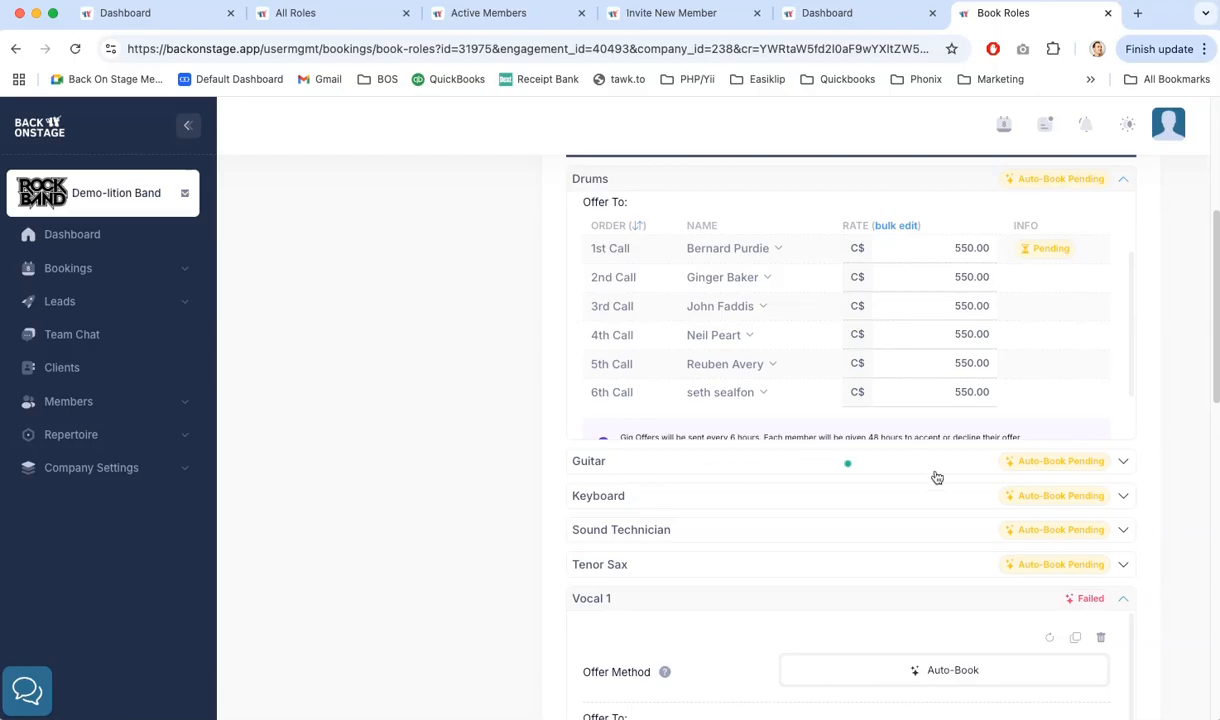
scroll(1171, 447, down, 2)
scroll(1171, 447, down, 1)
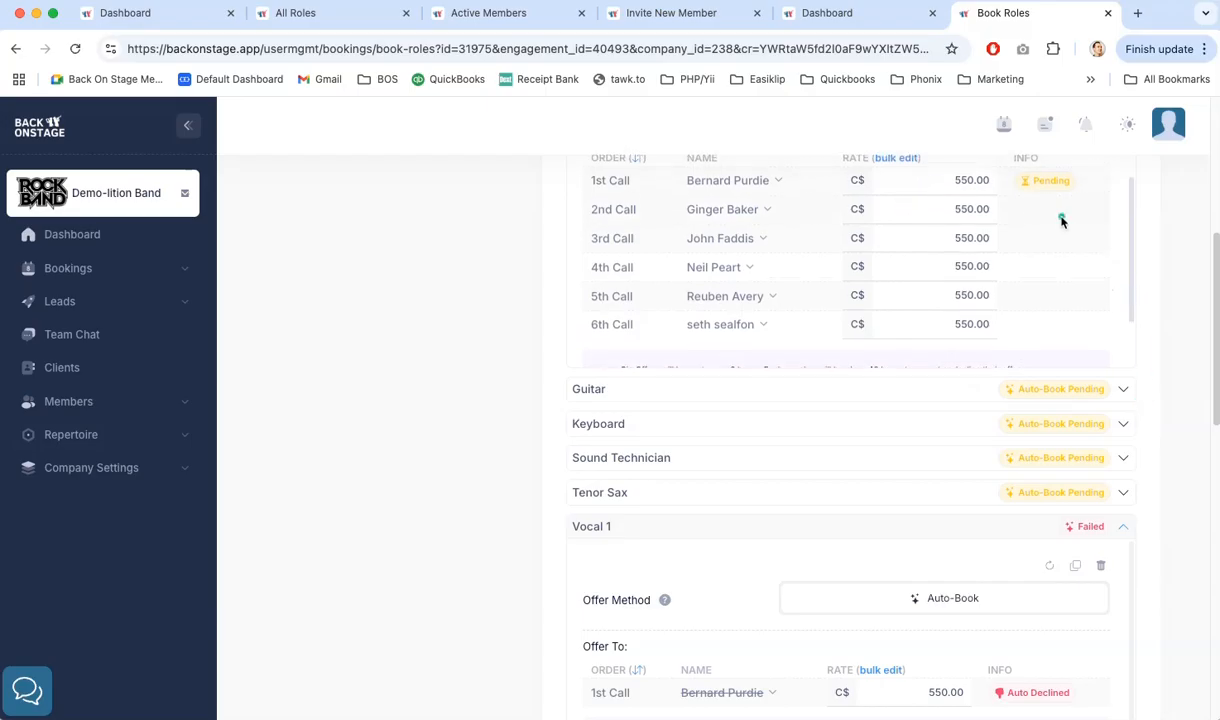
scroll(1020, 216, up, 1)
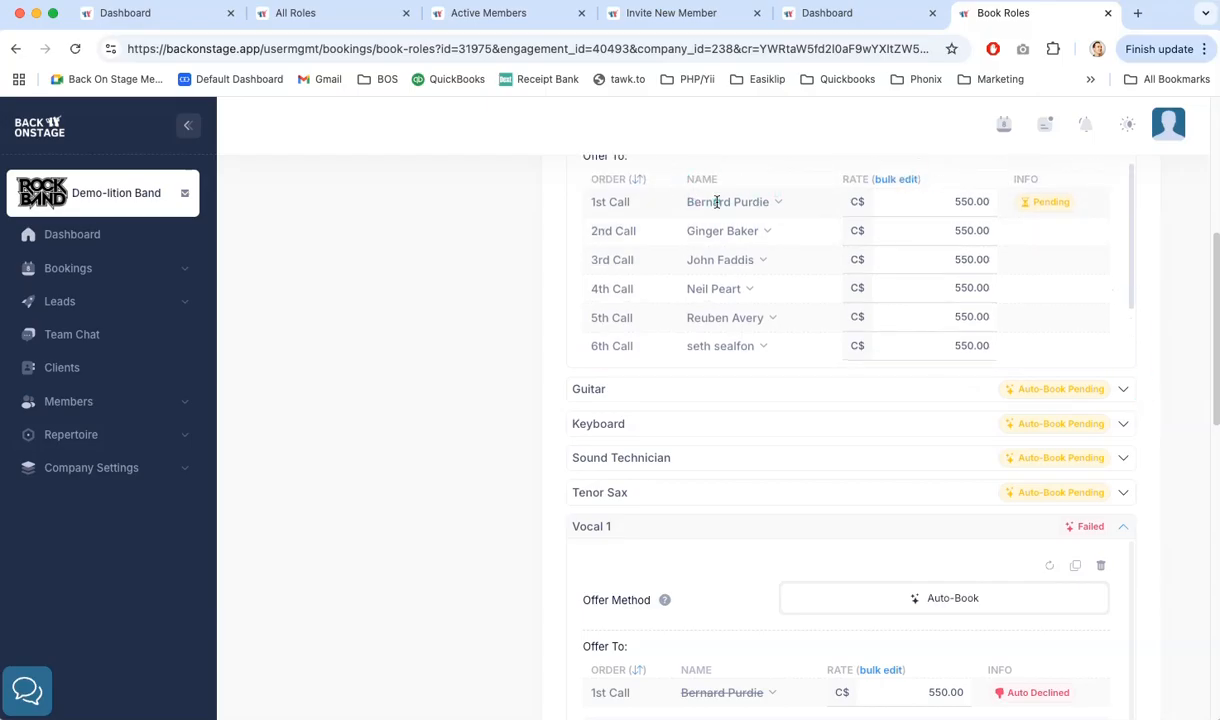
scroll(712, 205, up, 5)
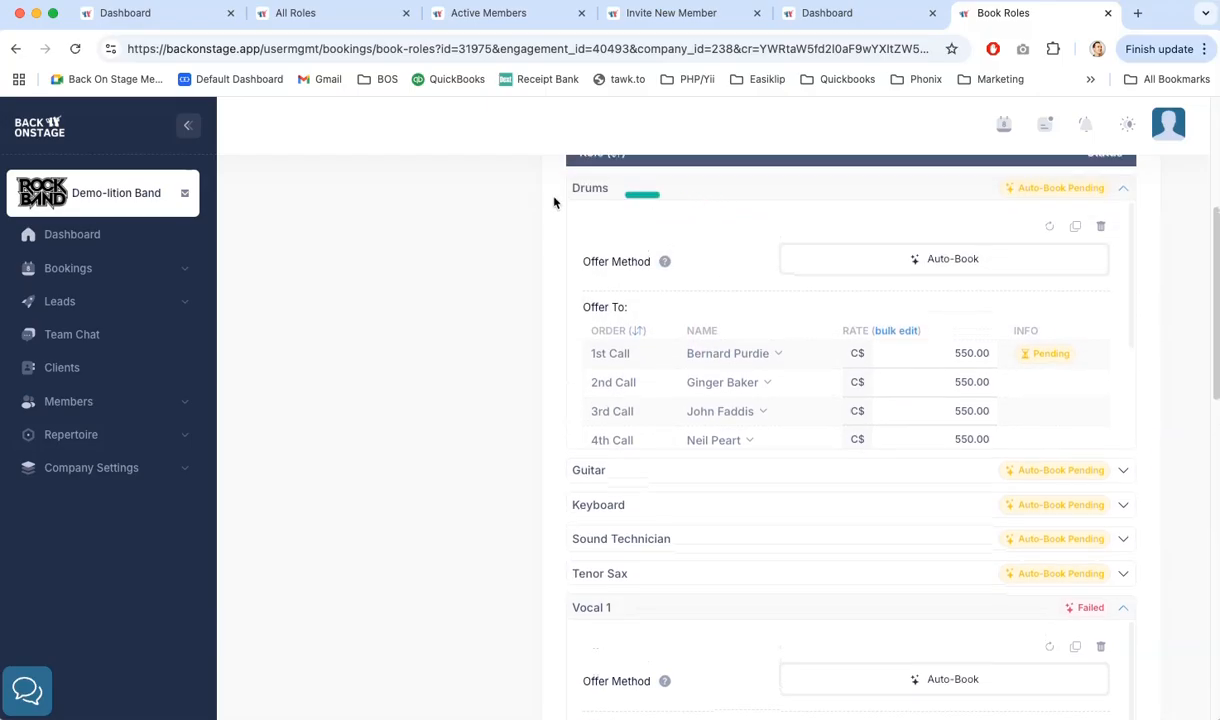
scroll(553, 400, down, 3)
scroll(553, 405, down, 1)
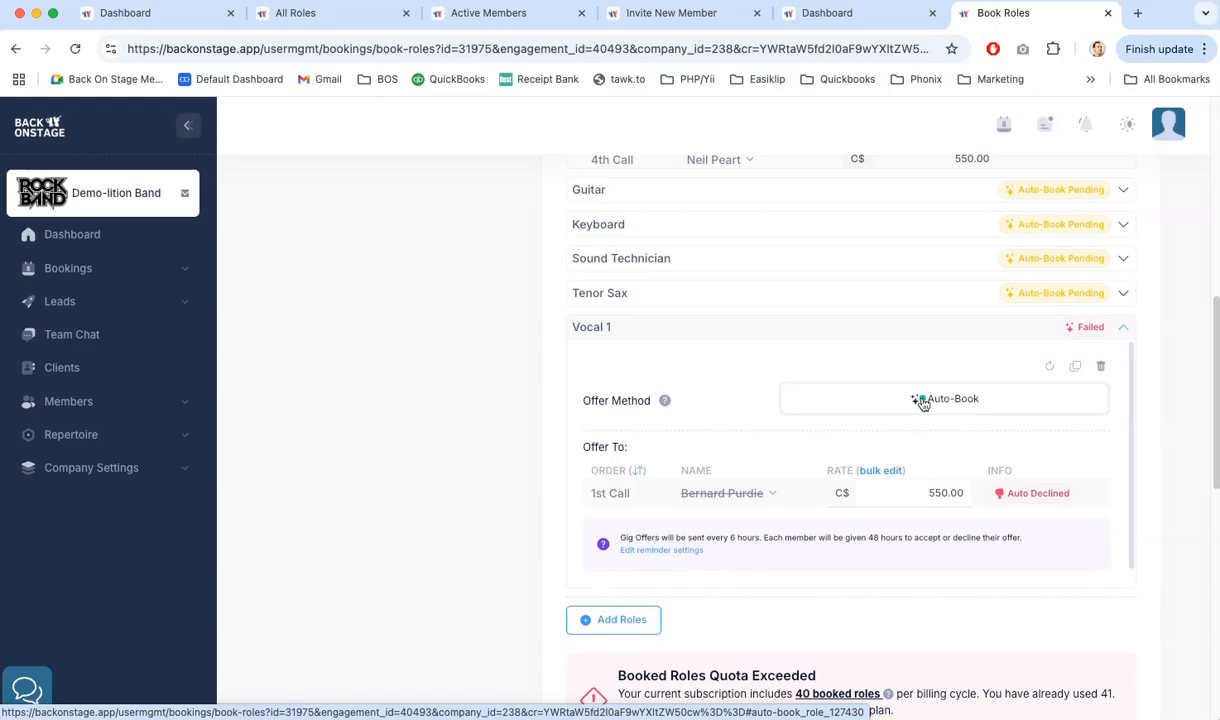
Review the 6-Piece Band roster, comparing the Drums and Vocal 1 offer details and checking the booked roles quota and budget check sections.
scroll(1191, 362, up, 1)
scroll(1191, 362, up, 1)
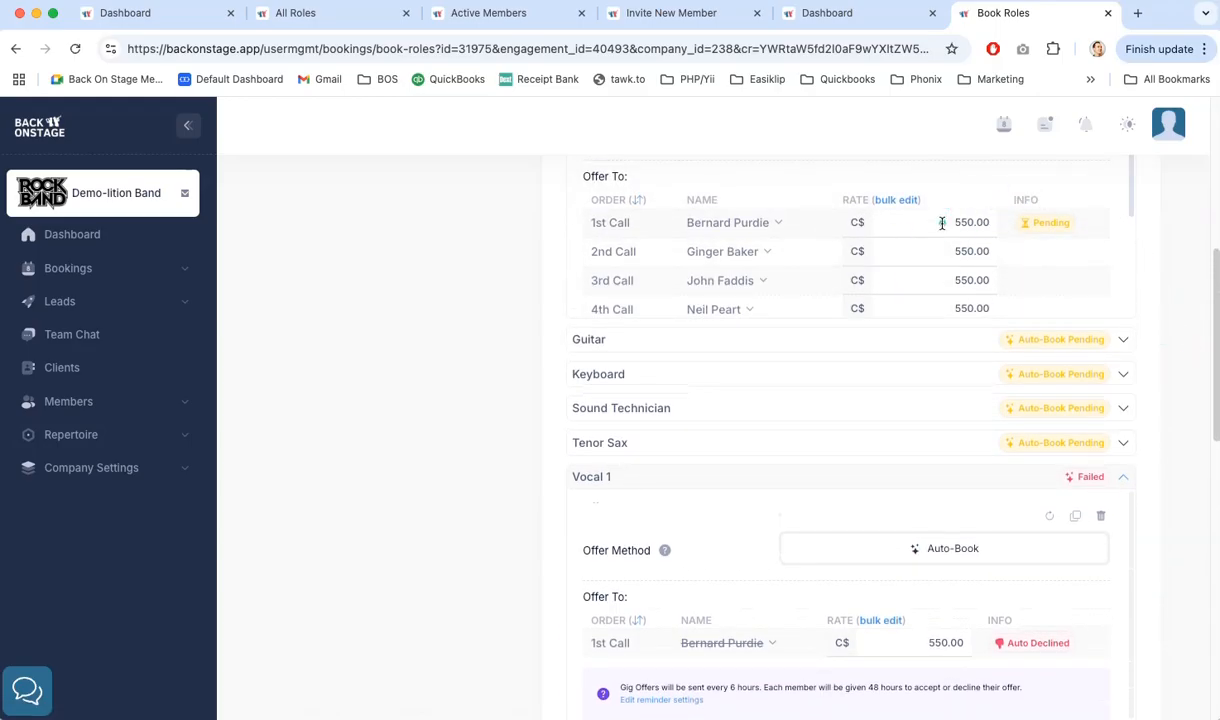
scroll(1149, 294, up, 1)
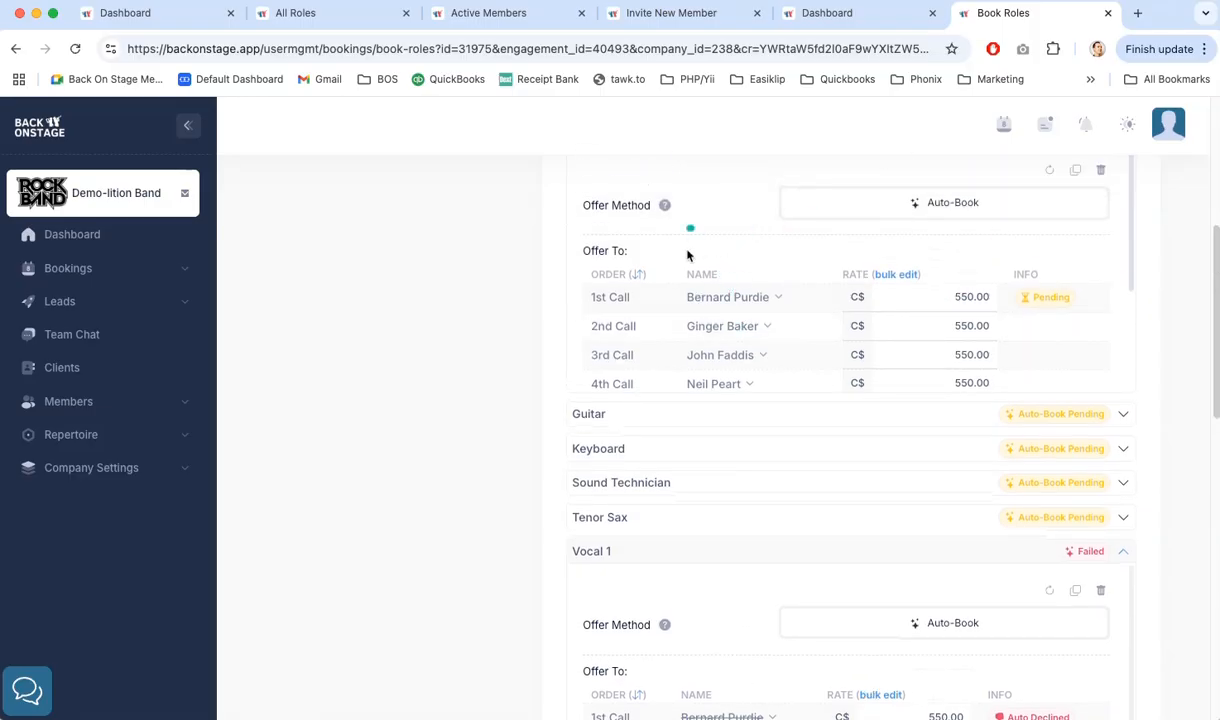
scroll(520, 520, down, 3)
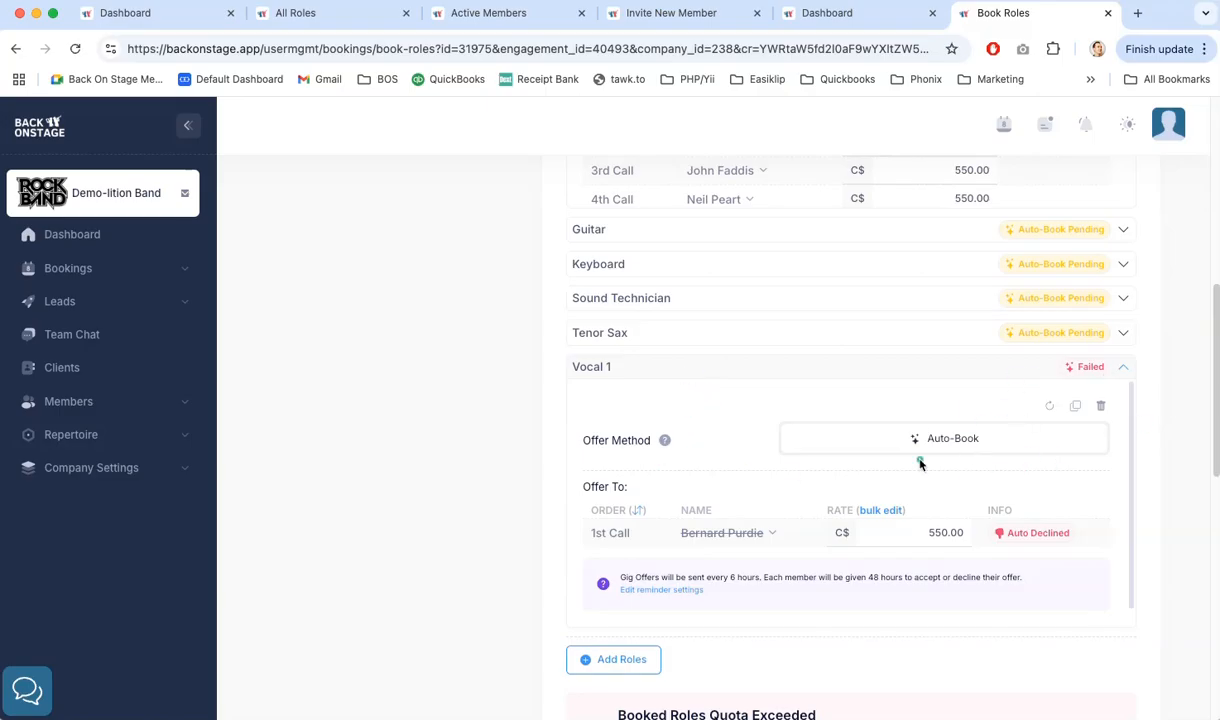
scroll(1171, 444, down, 3)
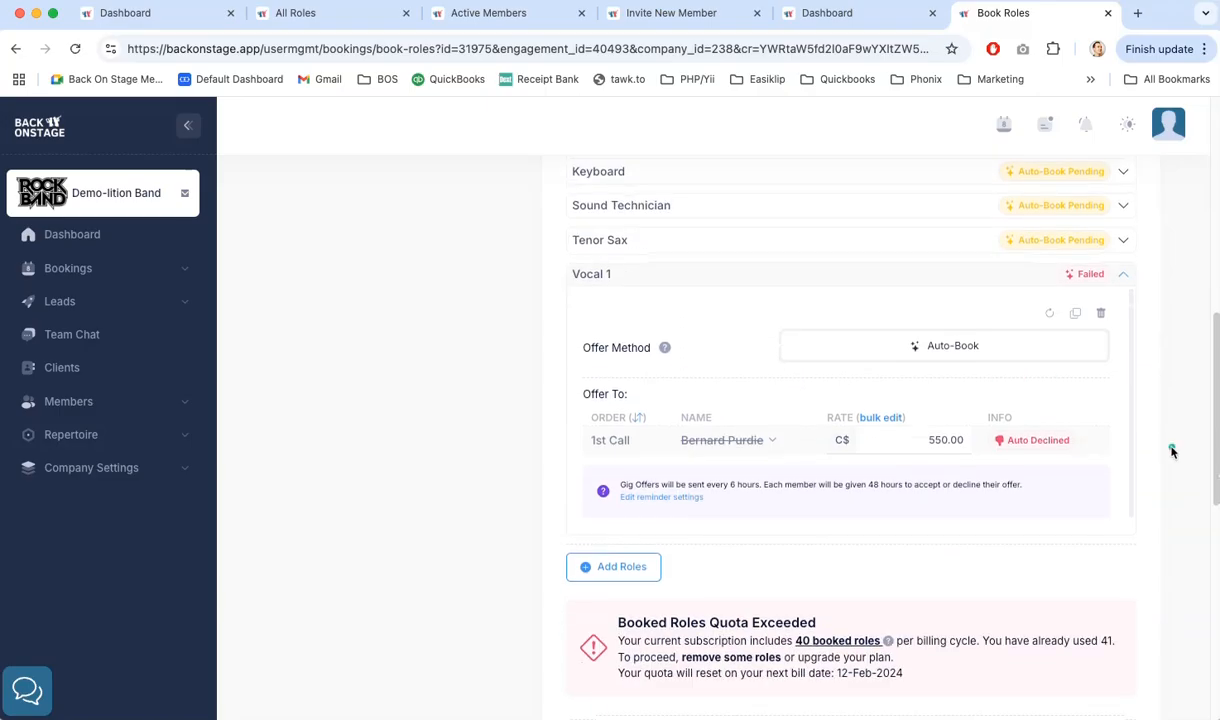
scroll(1172, 451, down, 5)
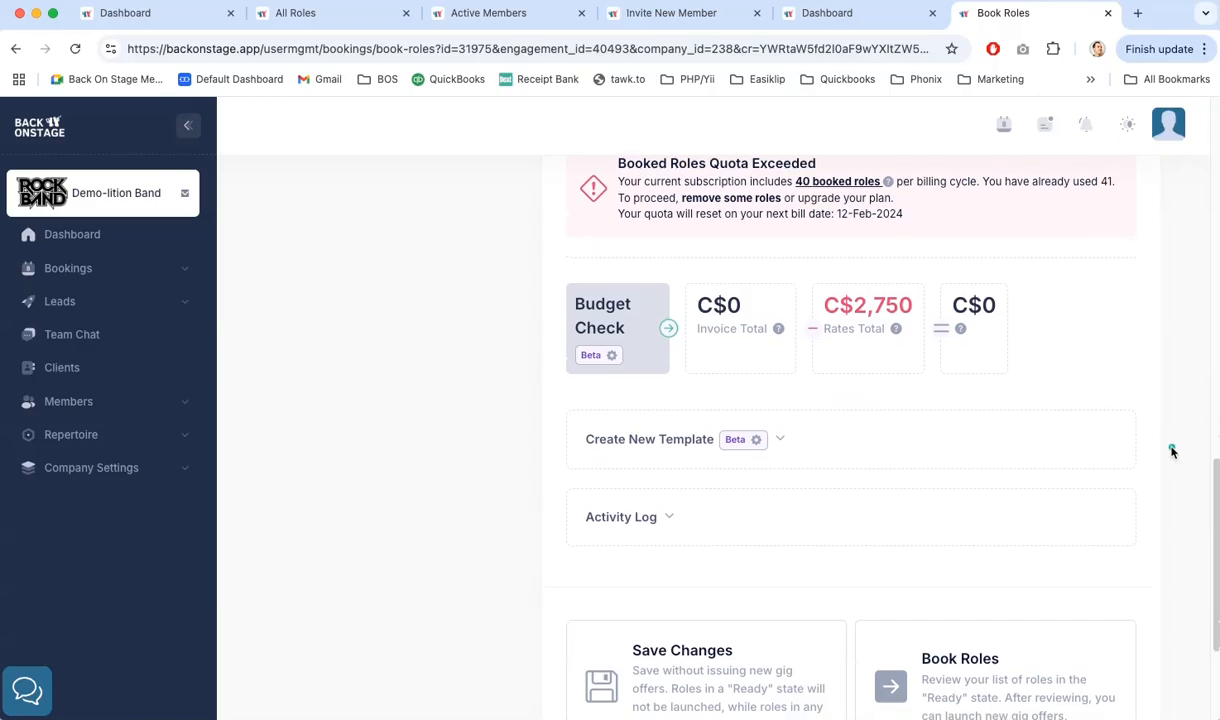
scroll(1172, 451, up, 20)
scroll(1172, 451, down, 3)
scroll(1172, 451, down, 6)
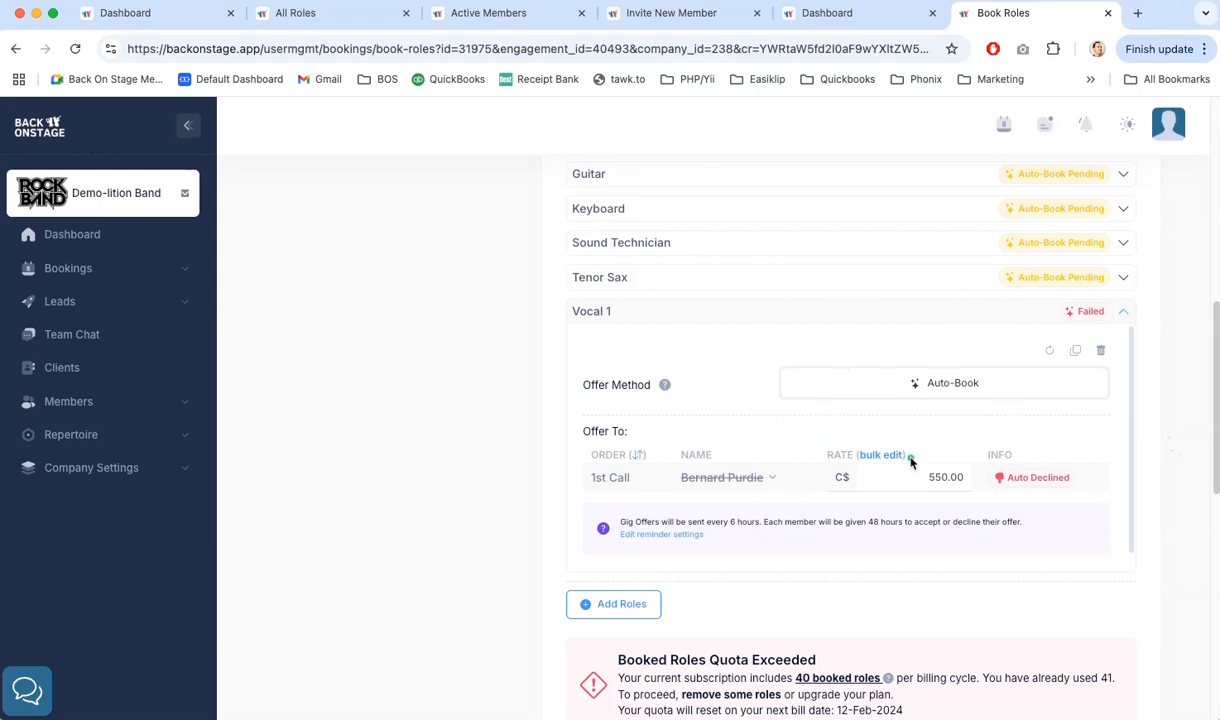
Close the roster editor and examine each 6-Piece Band role's member, booking status and rate in the gig sheet's band roles.
scroll(1150, 445, up, 8)
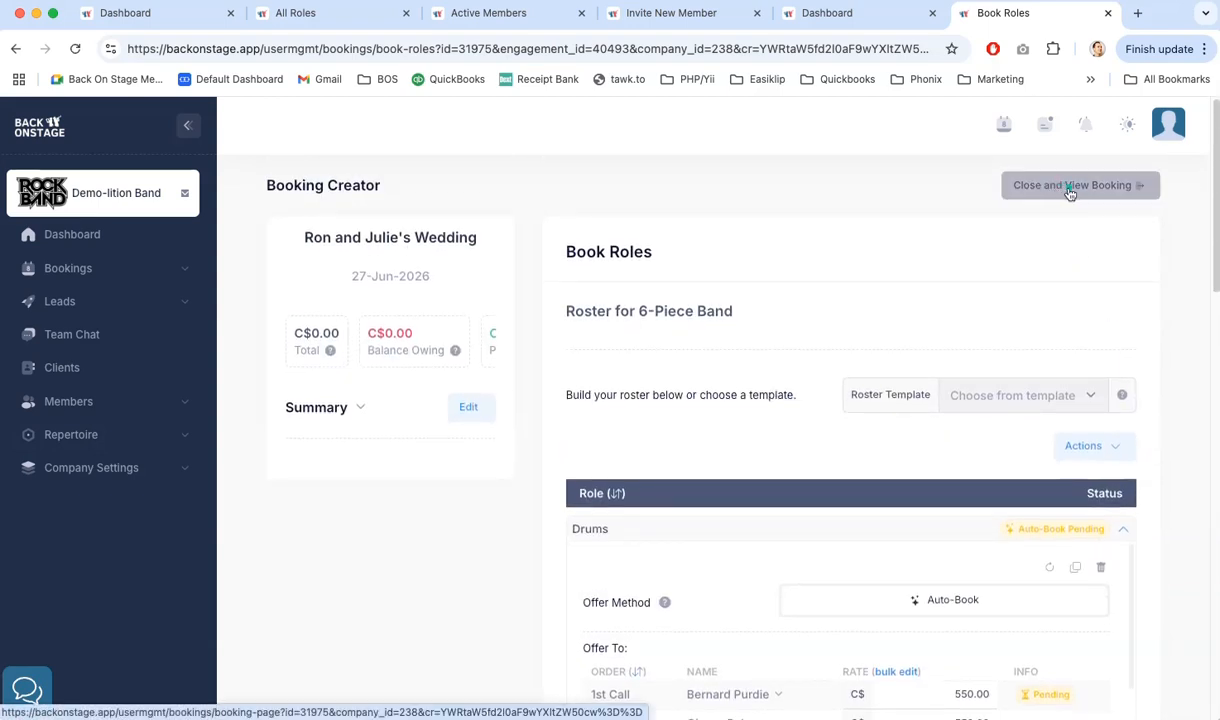
click(1069, 192)
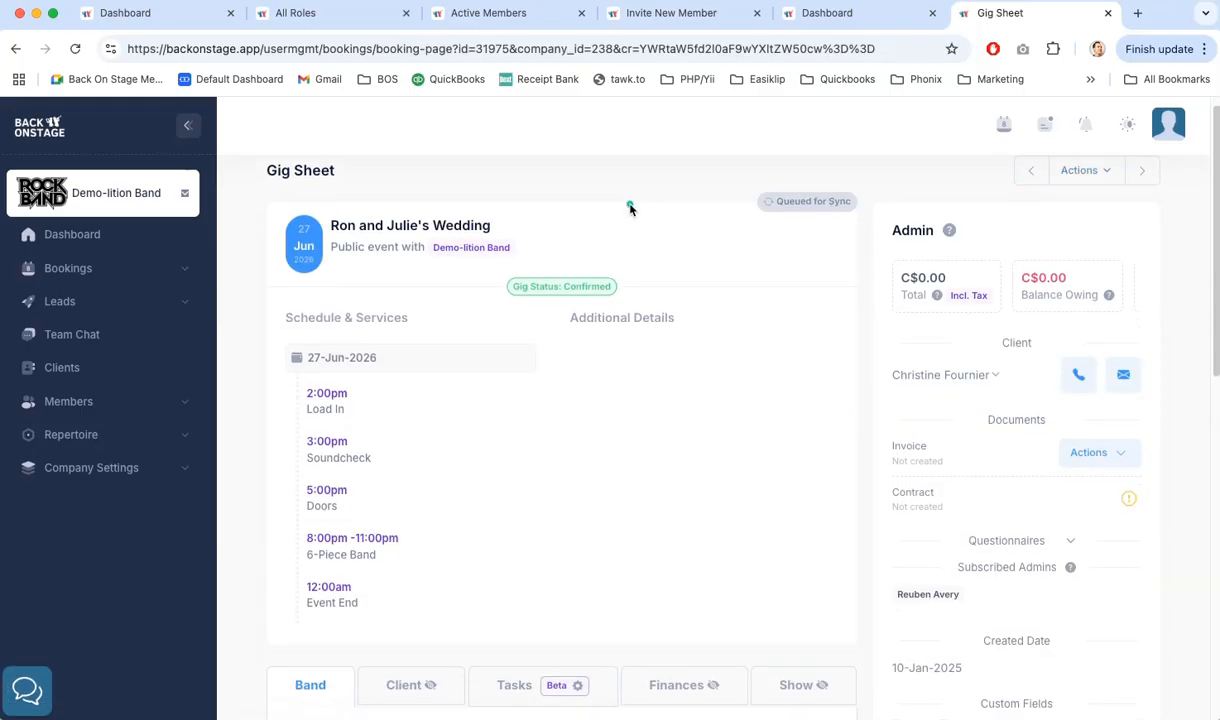
scroll(630, 207, down, 5)
click(597, 418)
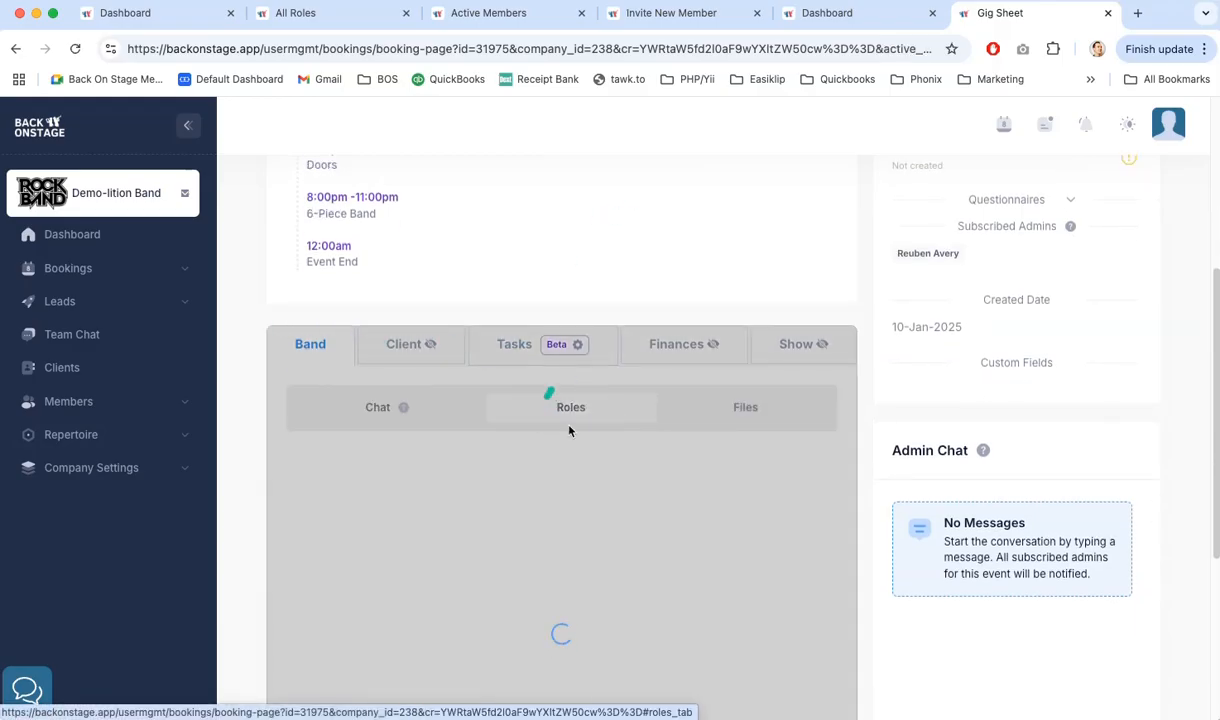
scroll(618, 414, down, 3)
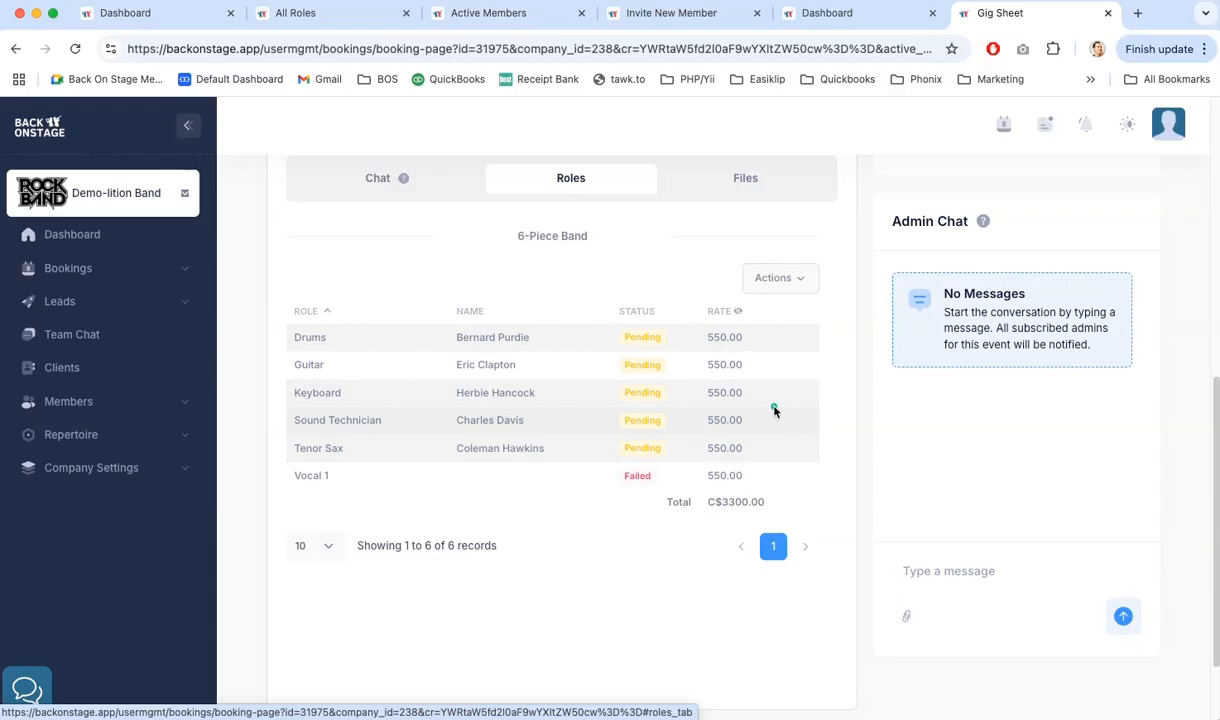
scroll(774, 410, up, 3)
scroll(688, 453, down, 1)
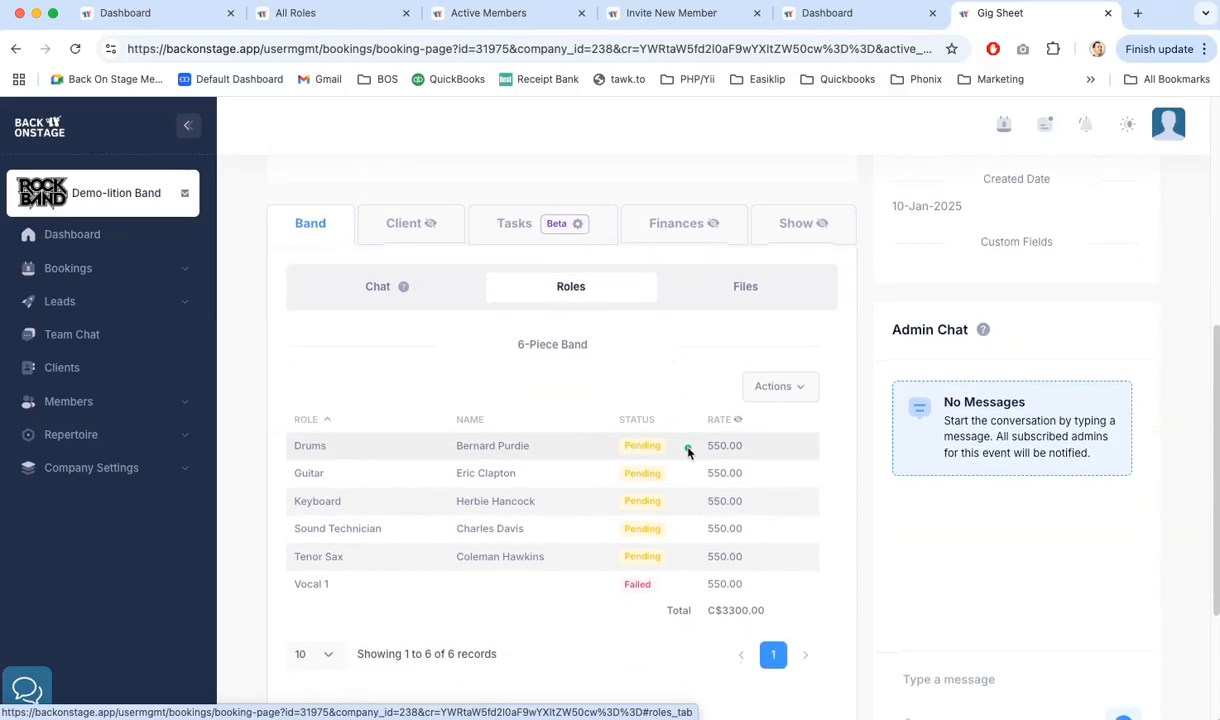